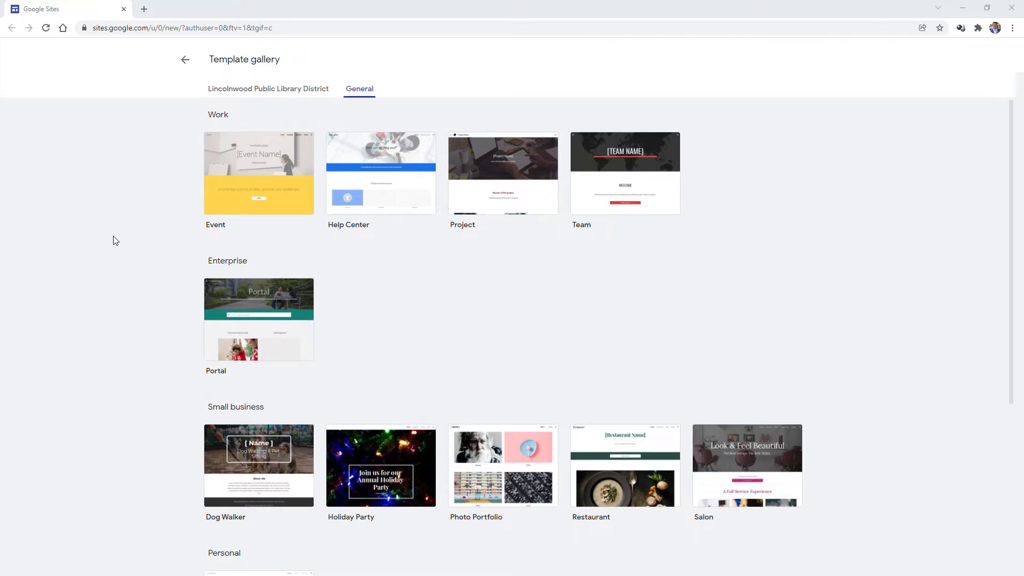
- Scroll through the General template gallery to browse the available site designs
scroll(113, 236, "down", 2)
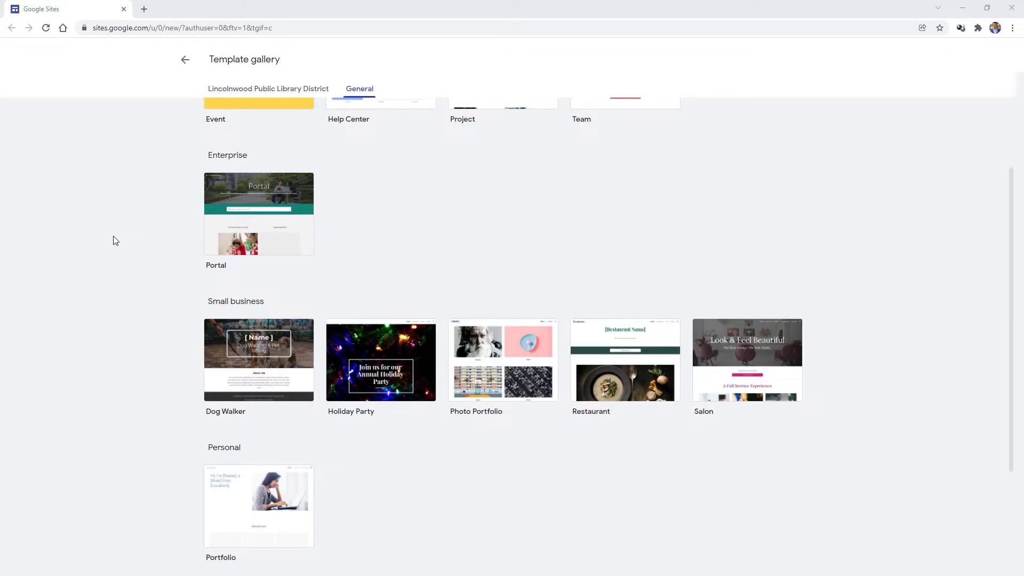
scroll(113, 240, "up", 2)
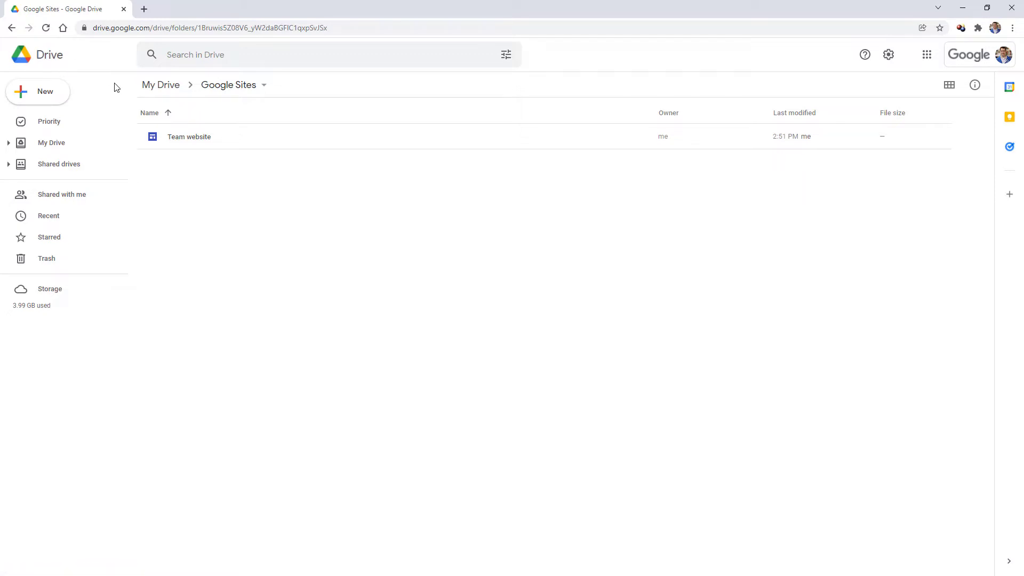
- From the Google Sites Drive folder, create a new Google Site, opening 'Untitled site'
left_click(60, 94)
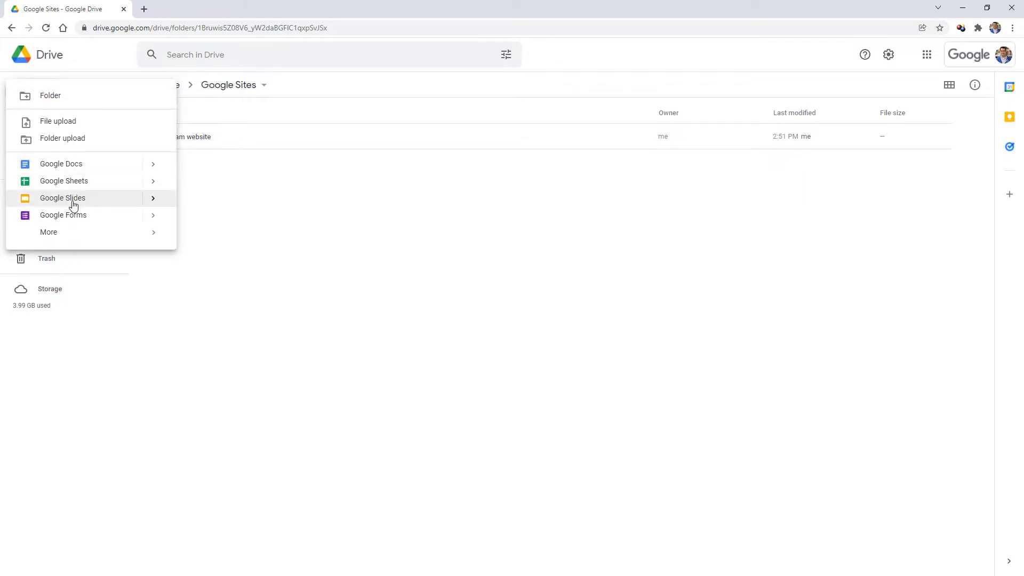
mouse_move(157, 238)
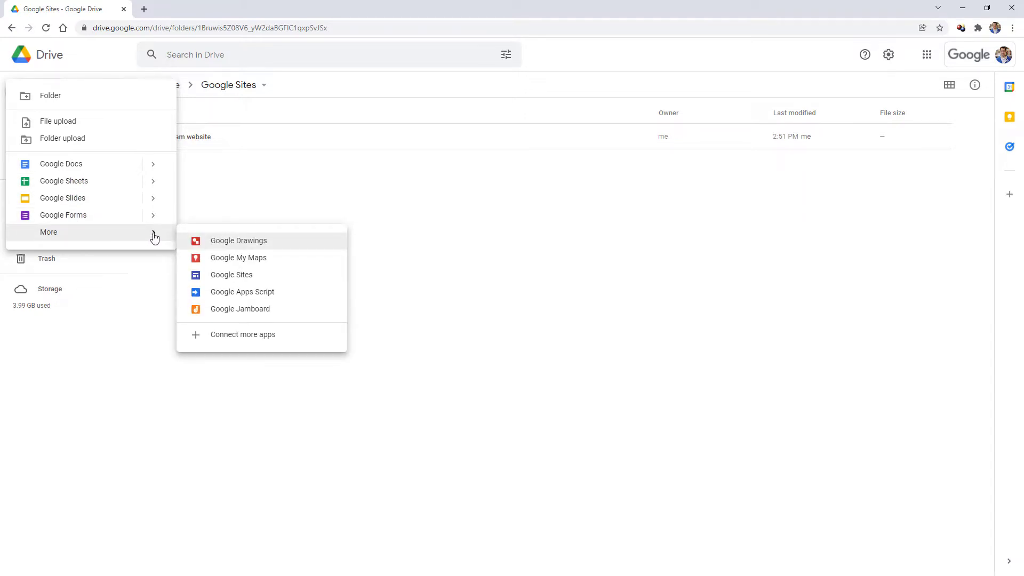
left_click(258, 280)
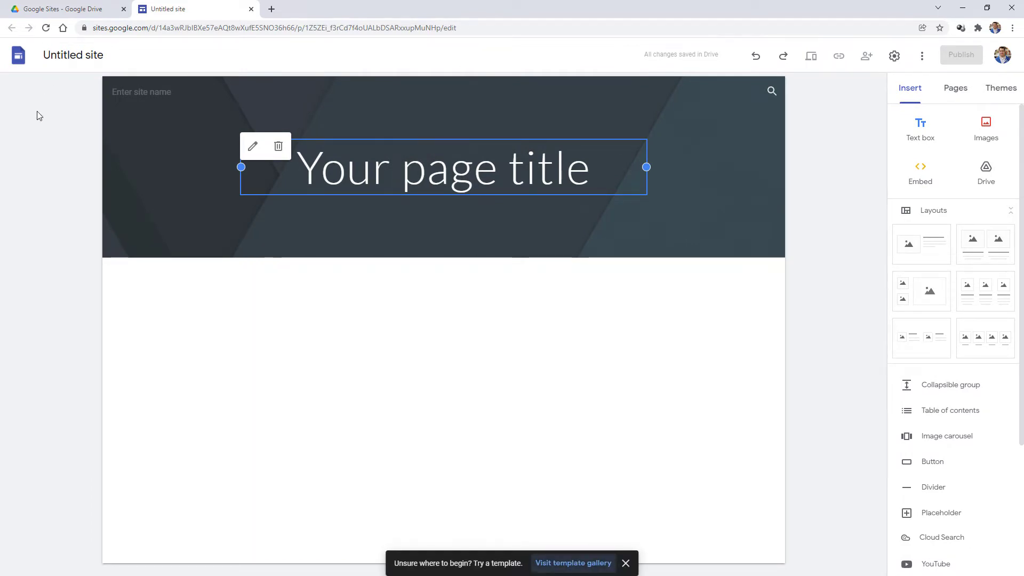
left_click(69, 55)
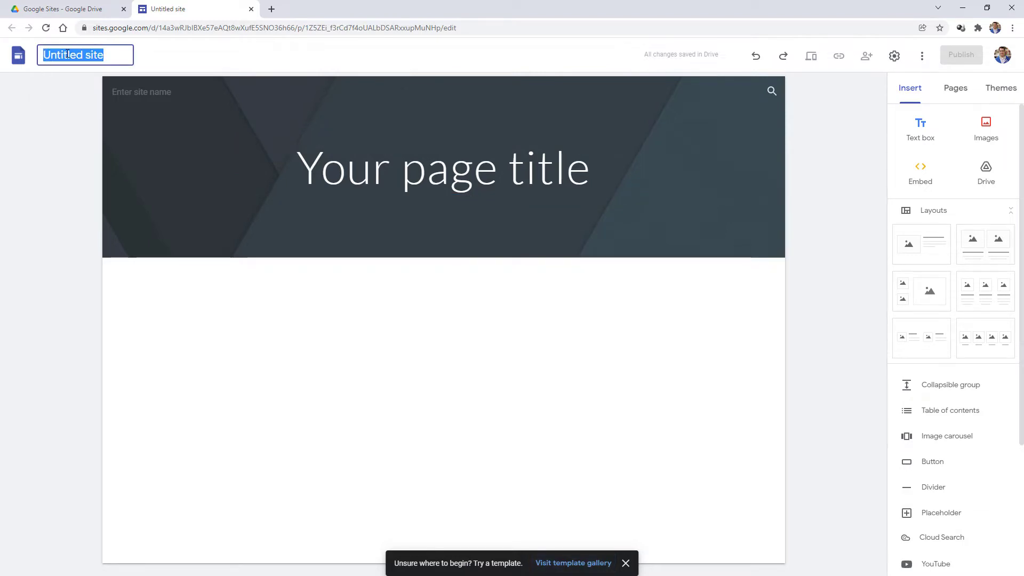
left_click(371, 160)
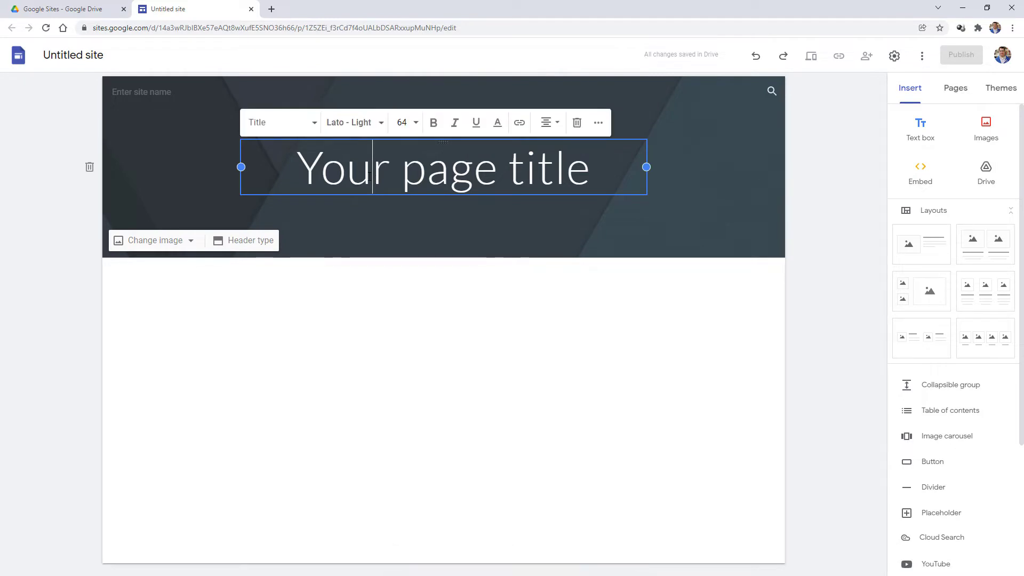
left_click_drag(537, 171, 323, 167)
left_click(321, 167)
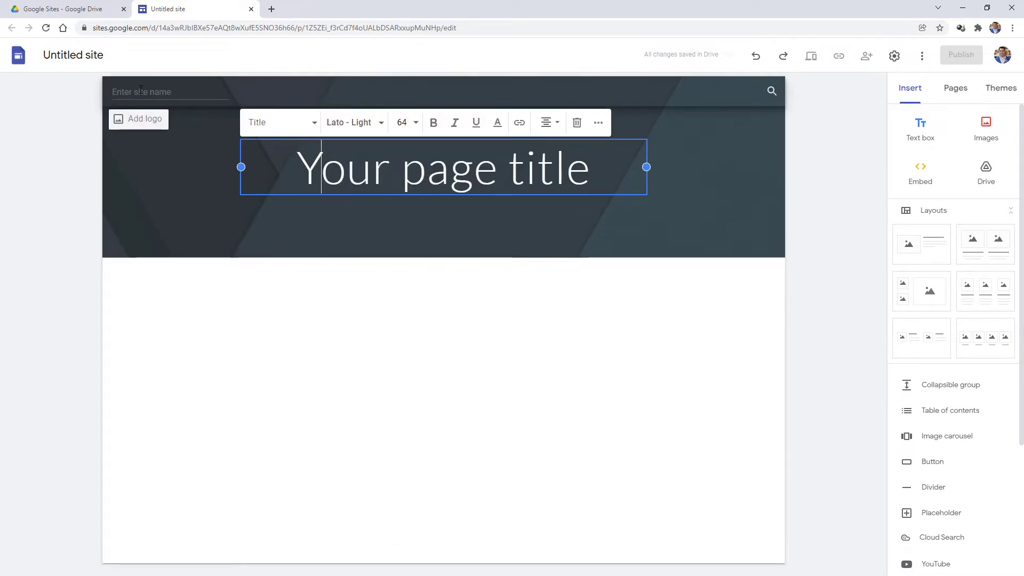
left_click(160, 91)
left_click(187, 167)
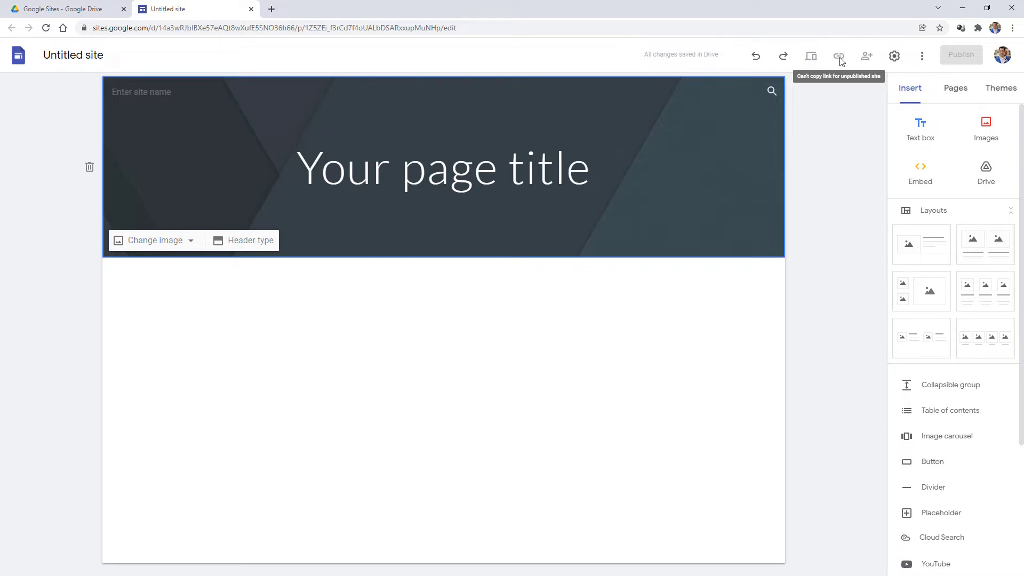
left_click(895, 57)
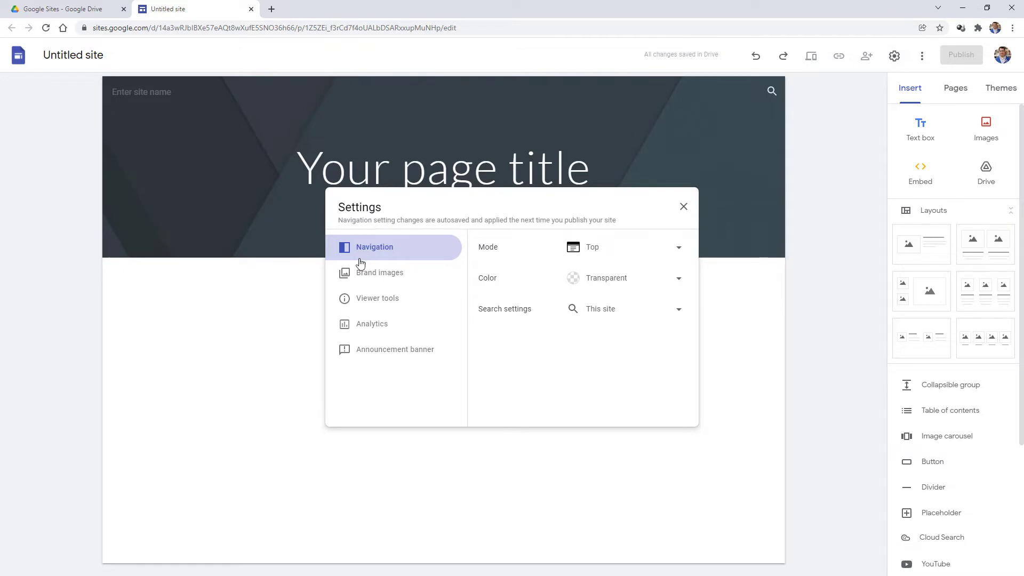
left_click(380, 275)
left_click(383, 301)
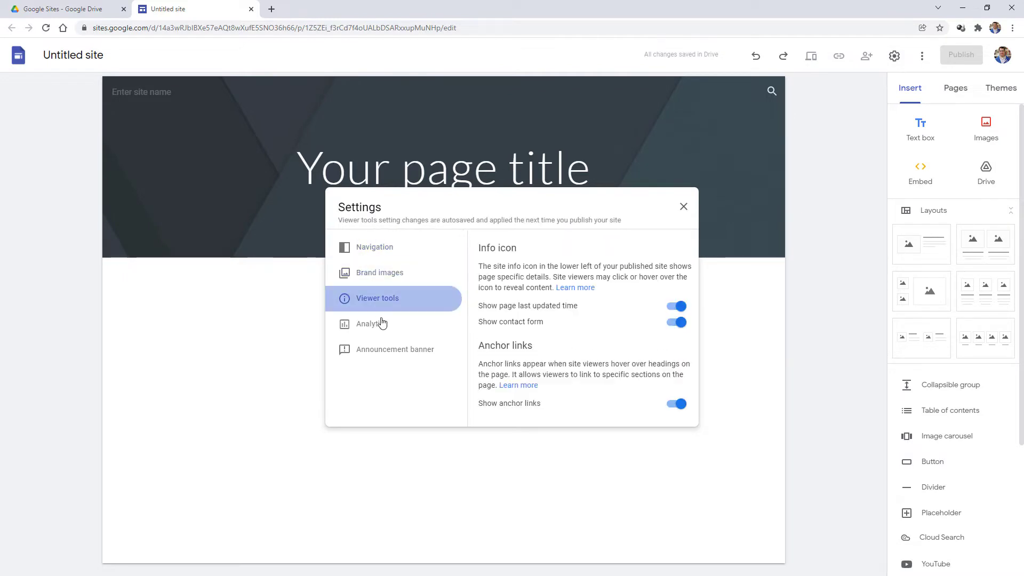
left_click(382, 326)
left_click(384, 349)
left_click(683, 207)
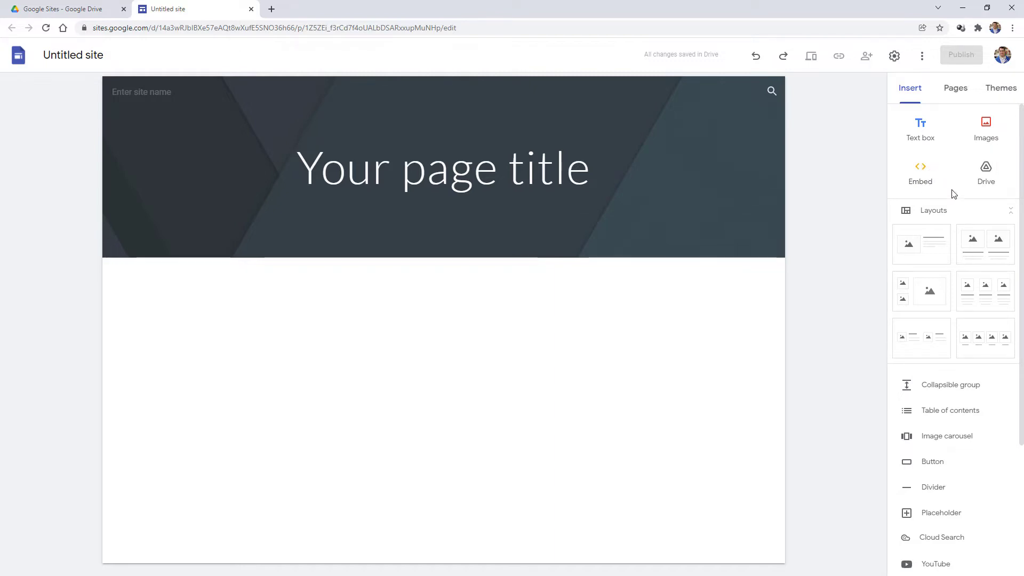
- Add a new page named 'page 1' under Home in the site's pages
scroll(976, 193, "down", 2)
scroll(980, 171, "up", 1)
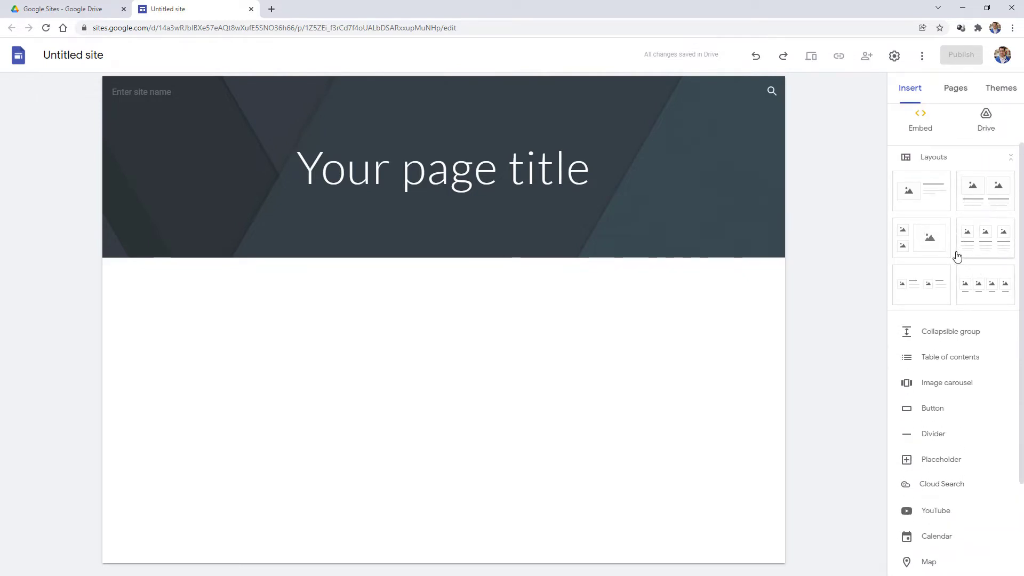
scroll(970, 266, "down", 2)
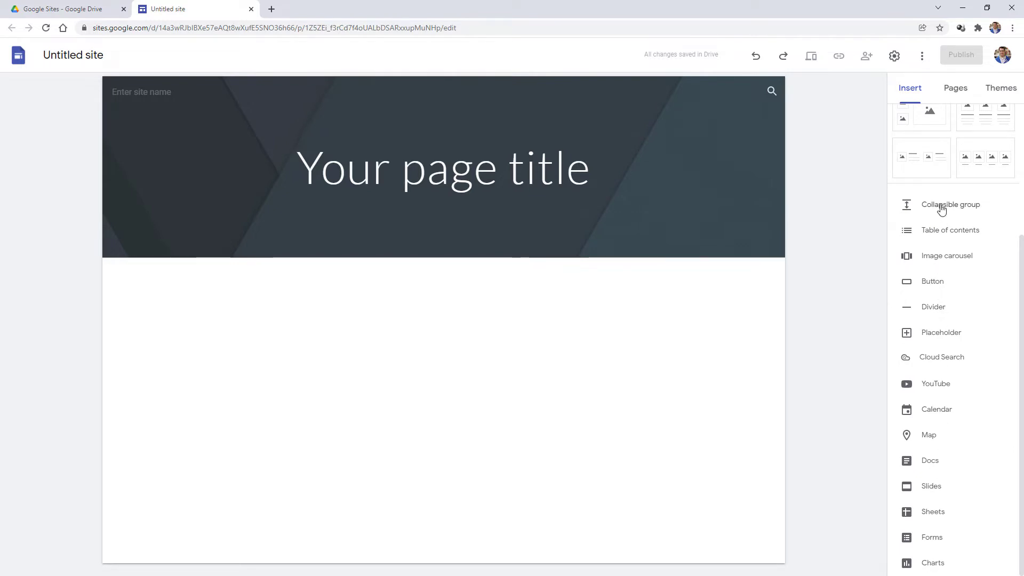
scroll(946, 214, "up", 3)
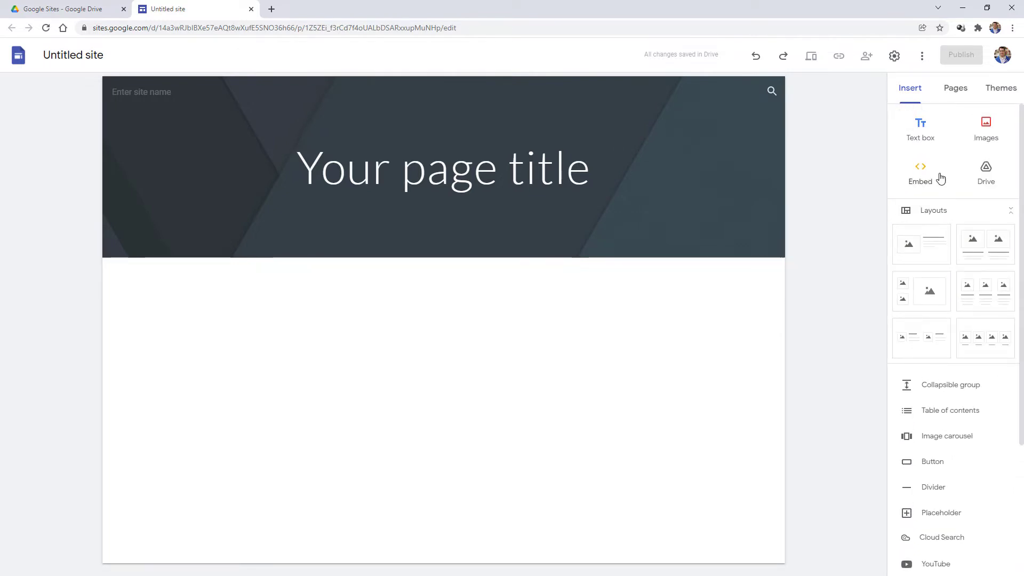
left_click(952, 91)
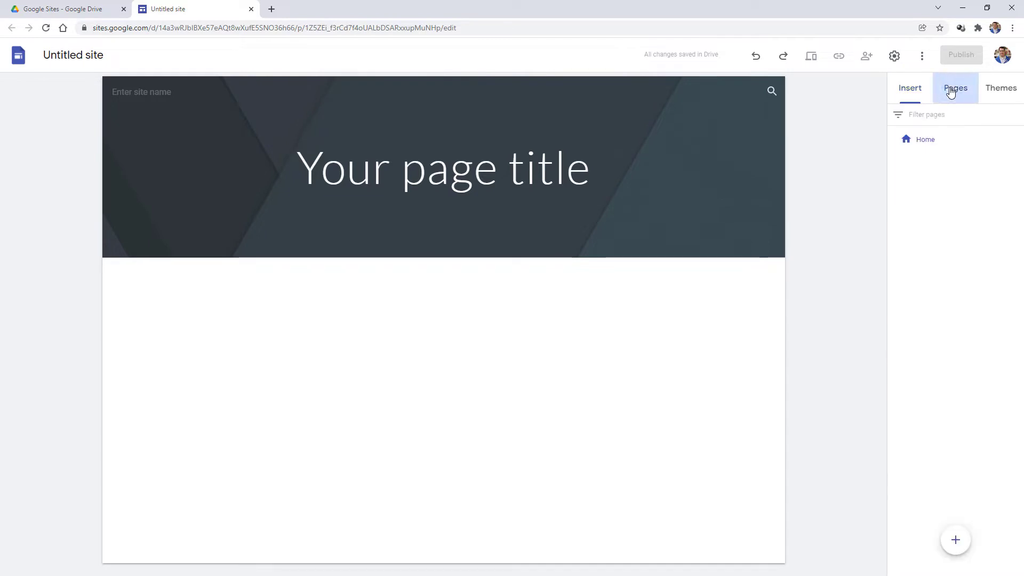
left_click(959, 544)
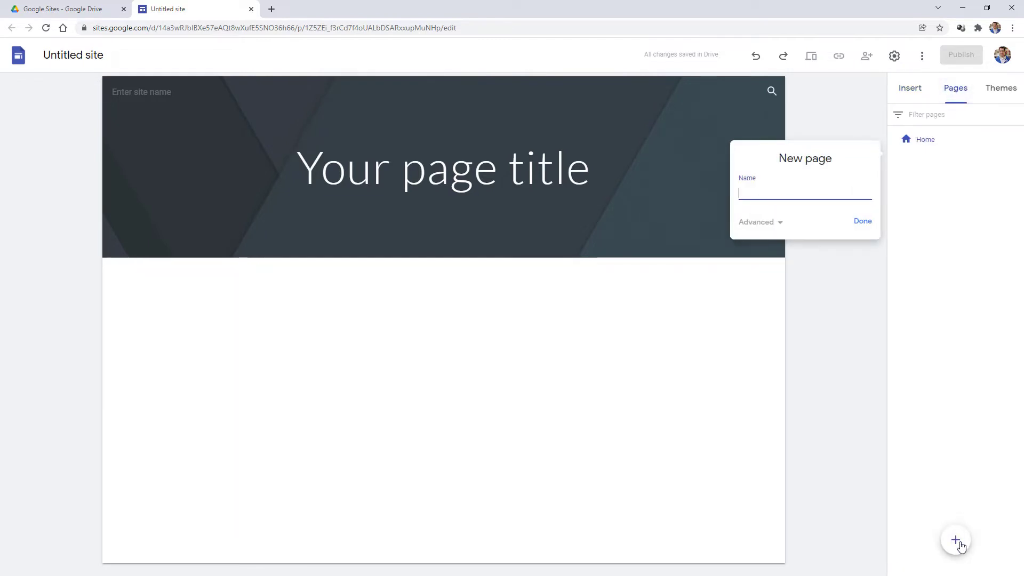
key("Return")
mouse_move(958, 542)
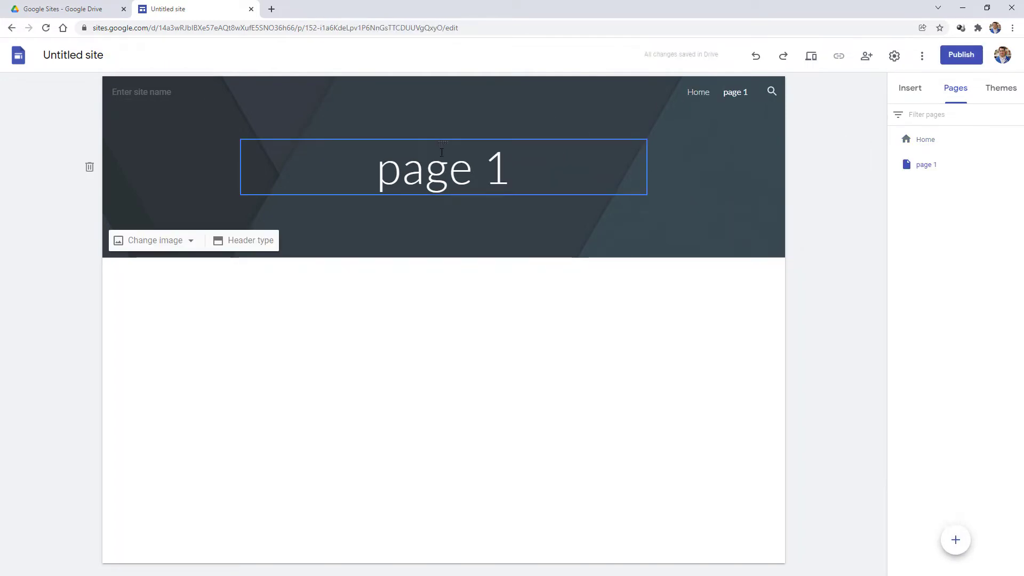
left_click(450, 170)
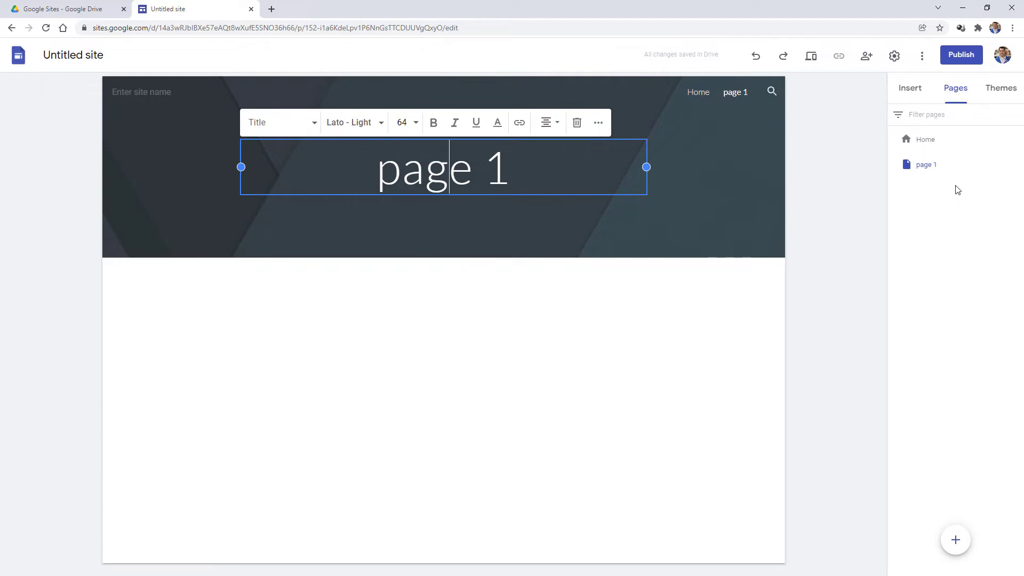
left_click(965, 217)
left_click(1001, 88)
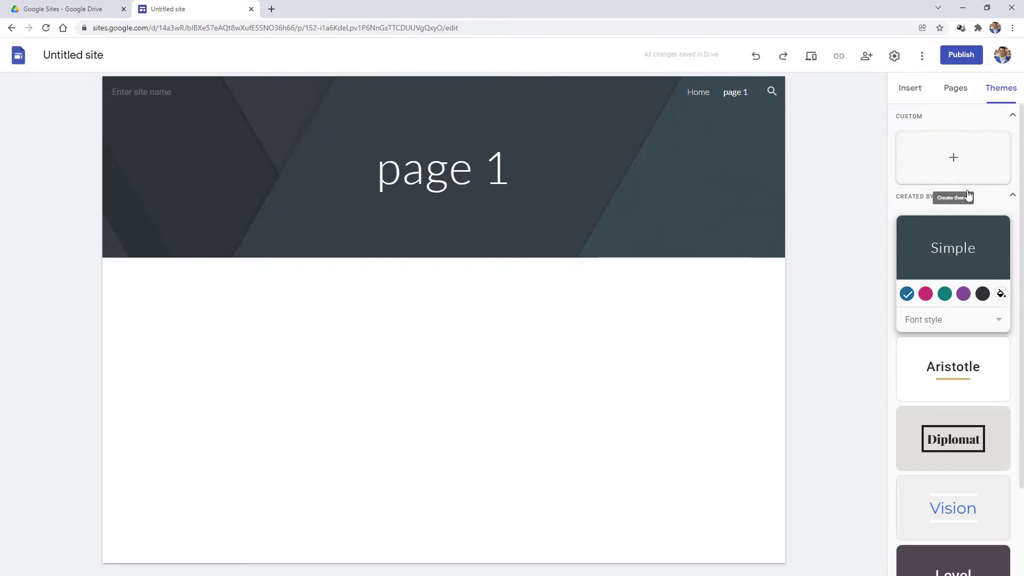
- Switch the site's theme to Diplomat
scroll(945, 258, "down", 1)
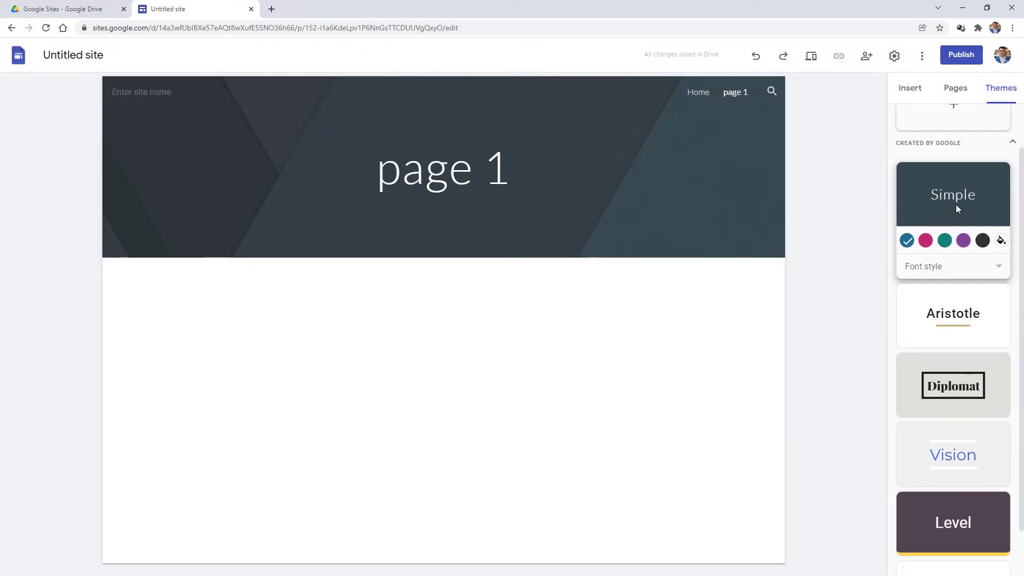
scroll(956, 205, "down", 1)
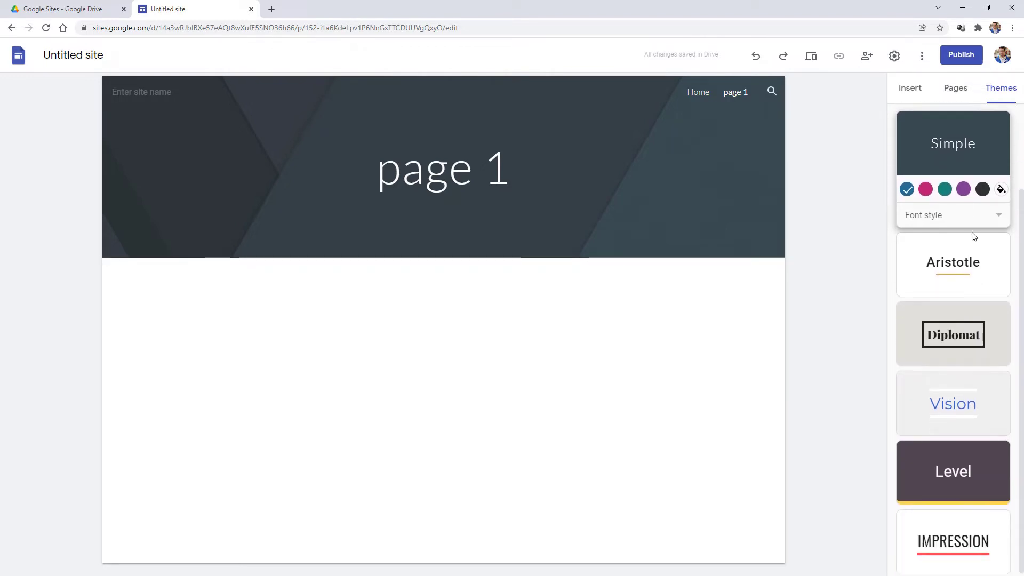
left_click(964, 339)
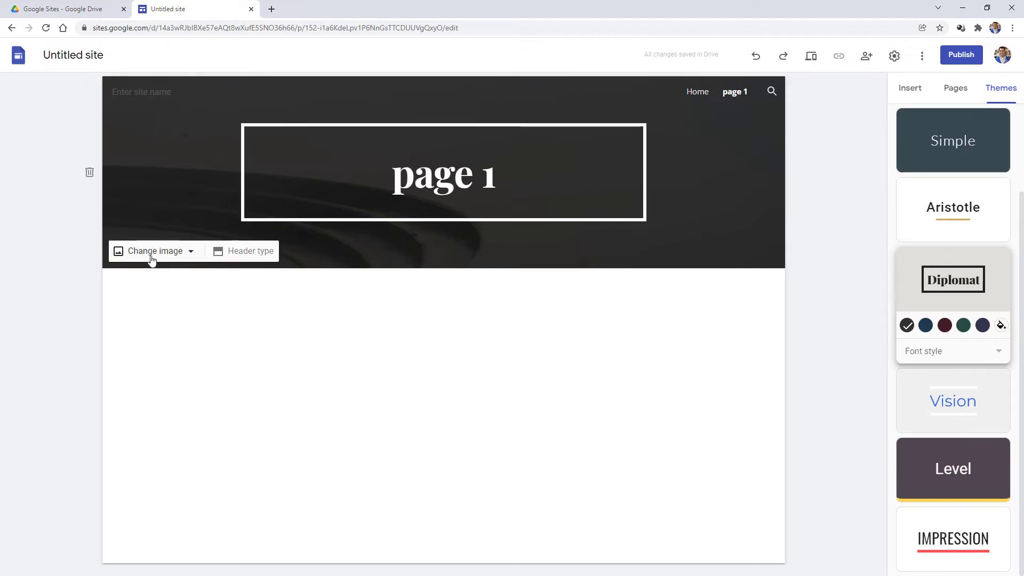
left_click(153, 249)
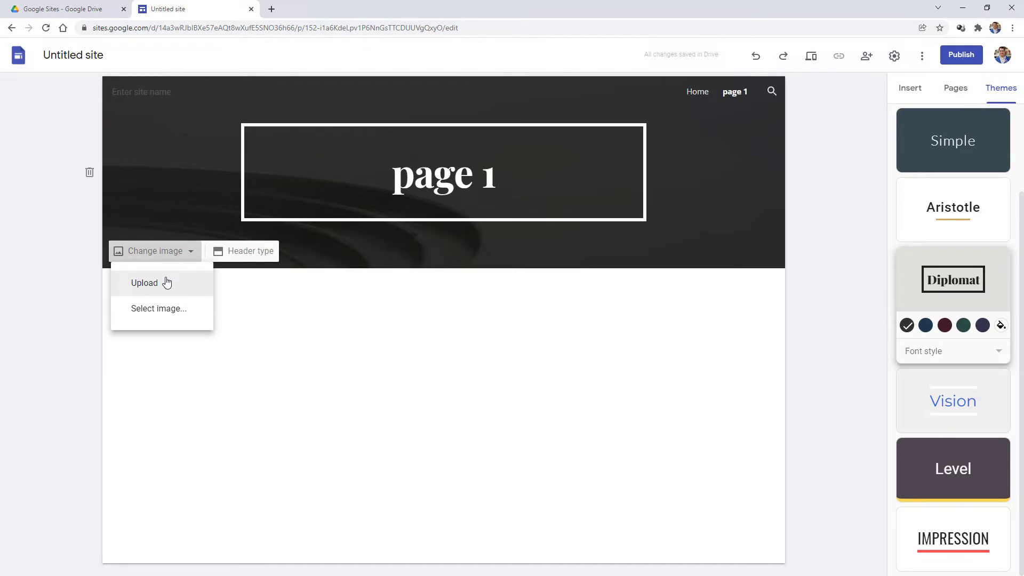
left_click(184, 315)
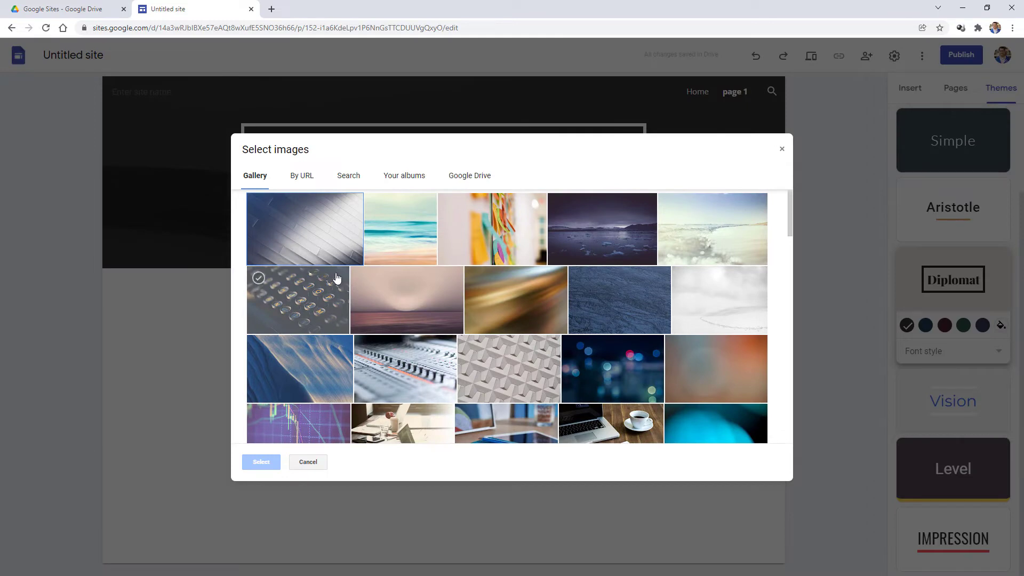
scroll(339, 256, "down", 10)
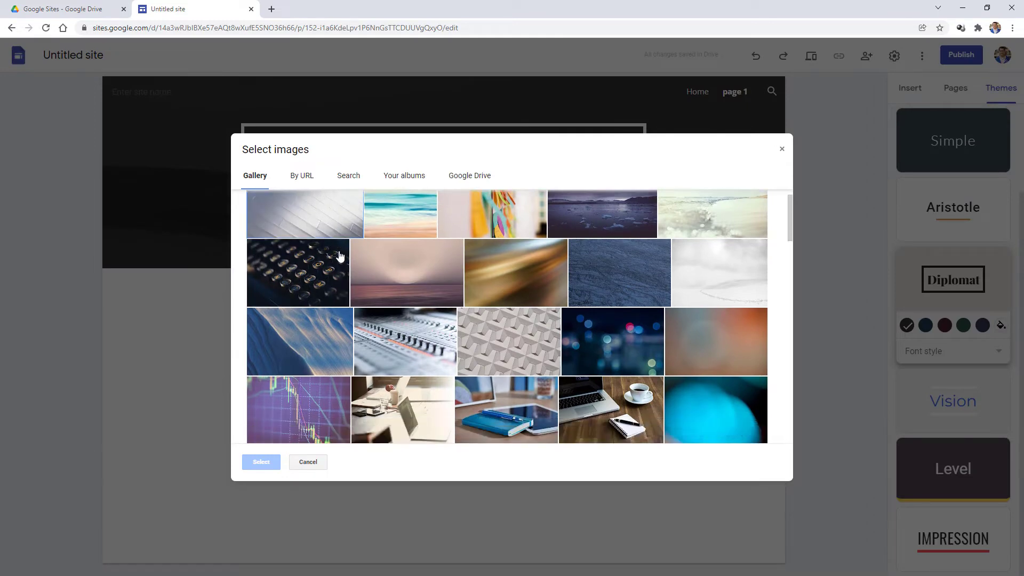
scroll(340, 256, "down", 8)
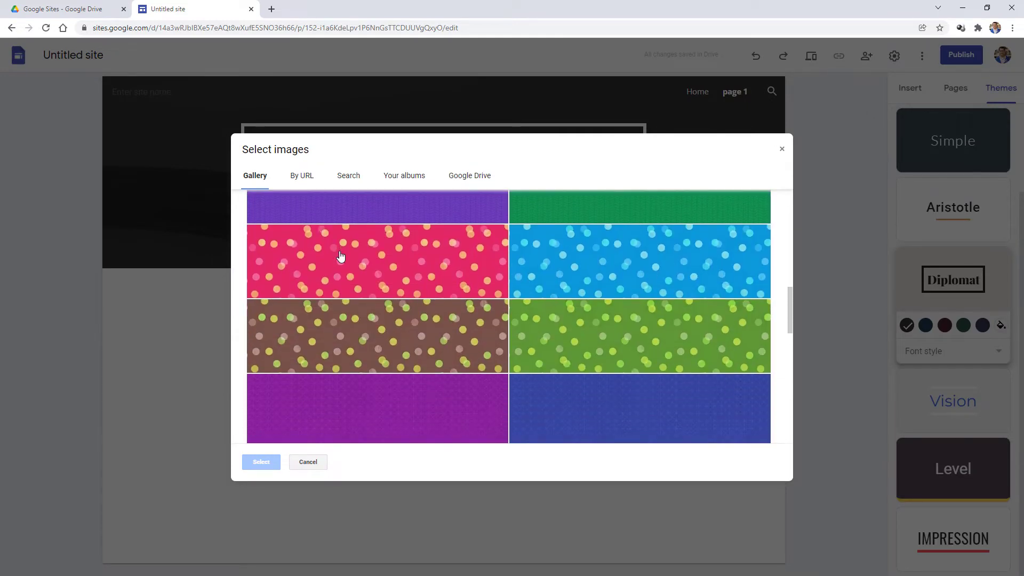
scroll(339, 257, "down", 6)
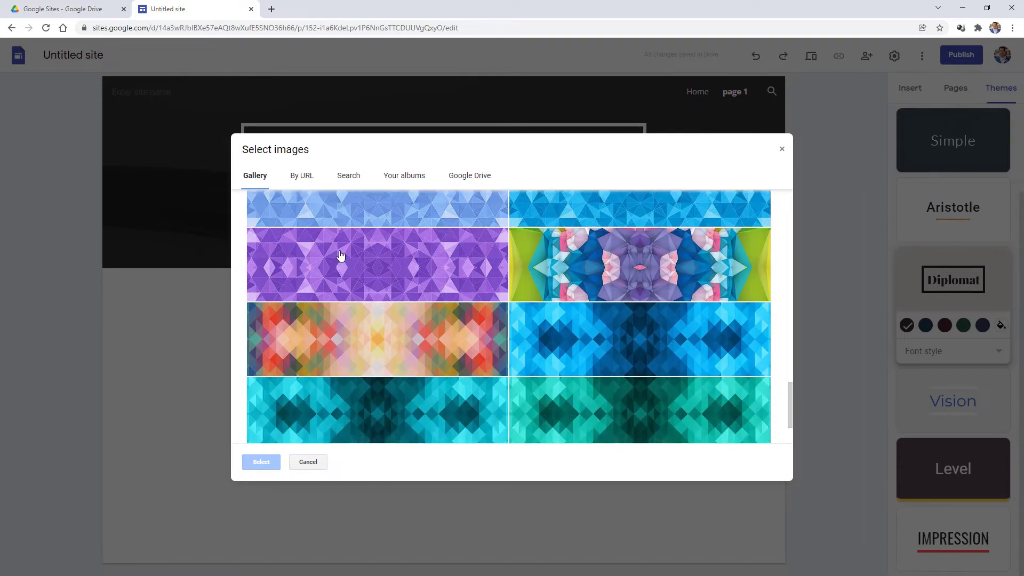
left_click(368, 407)
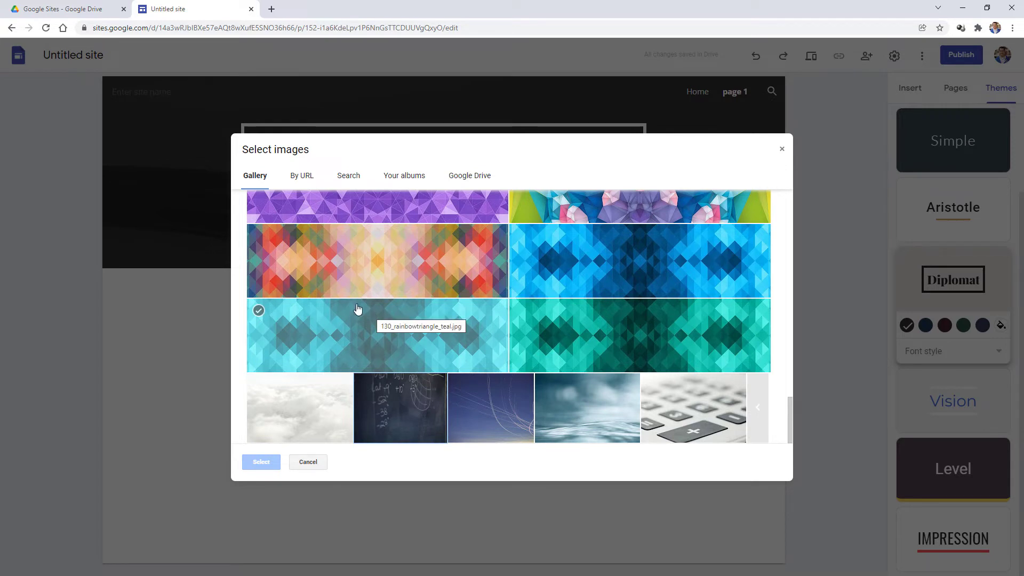
scroll(357, 309, "up", 5)
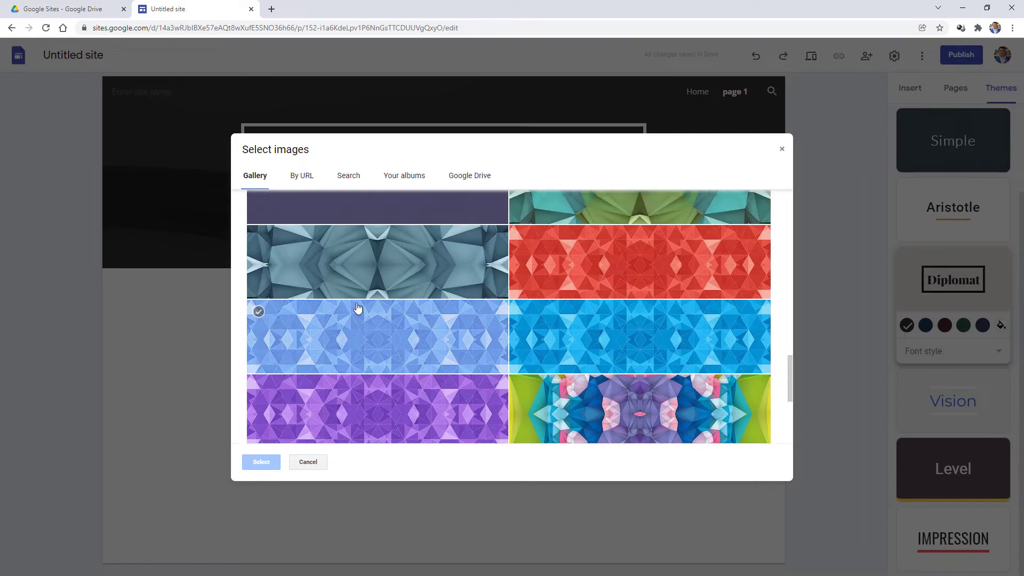
scroll(357, 308, "up", 10)
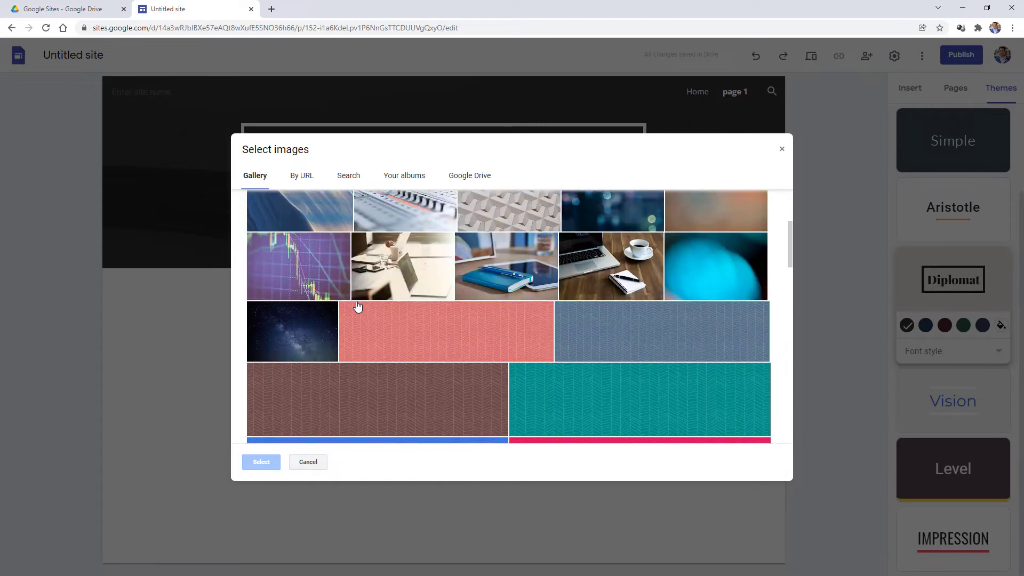
scroll(357, 306, "up", 2)
scroll(358, 306, "up", 1)
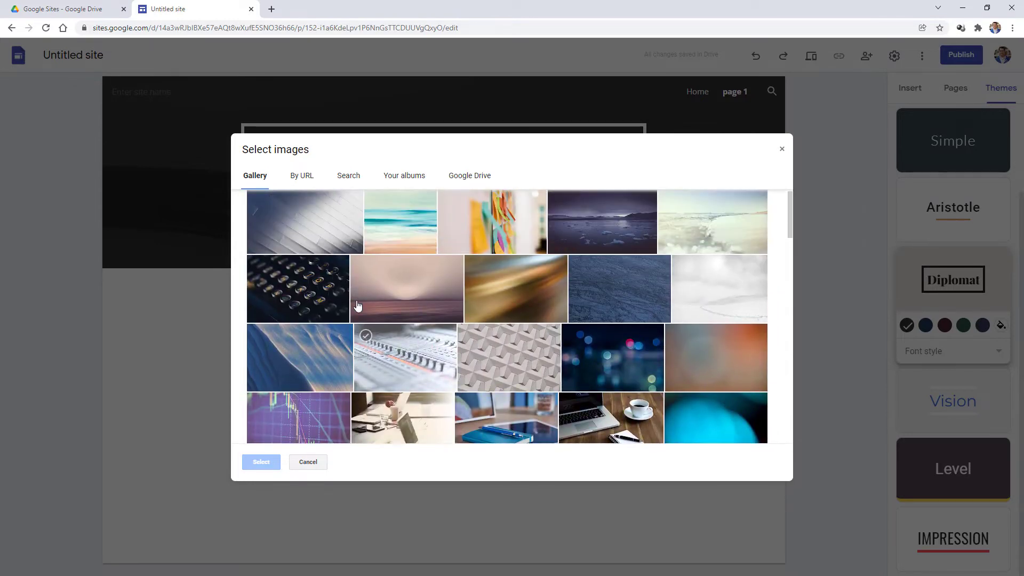
scroll(358, 305, "up", 1)
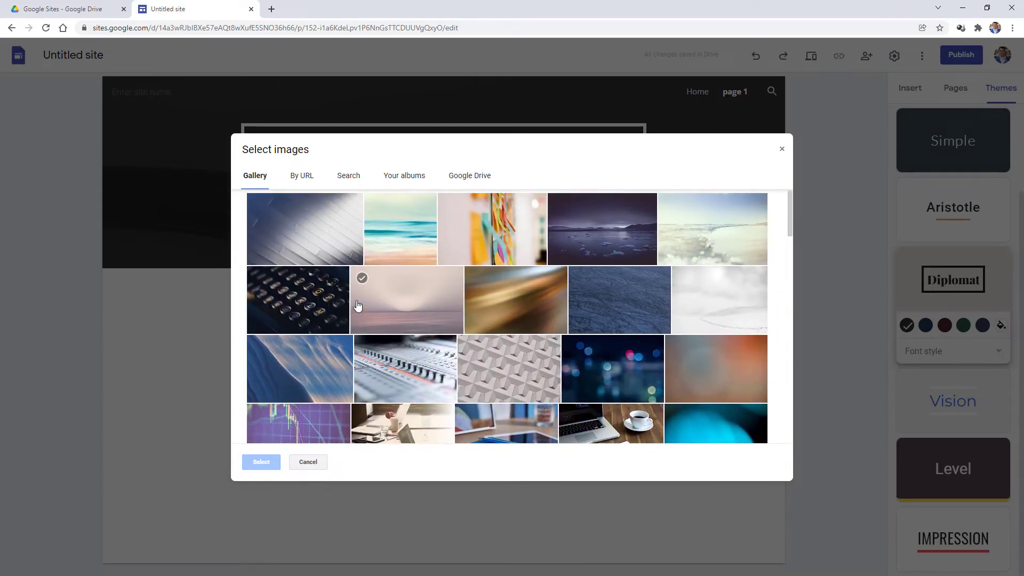
left_click(348, 175)
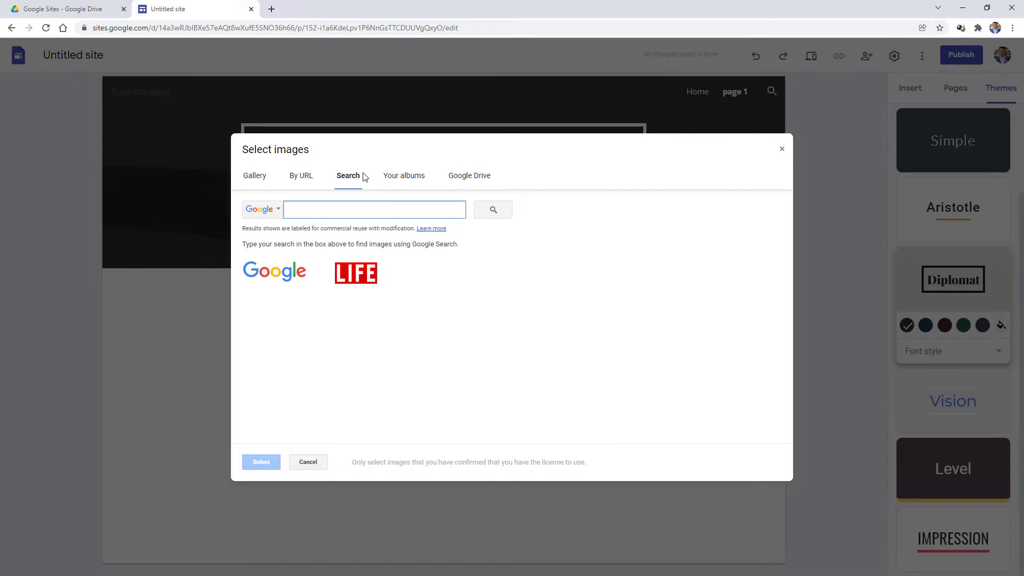
left_click(250, 182)
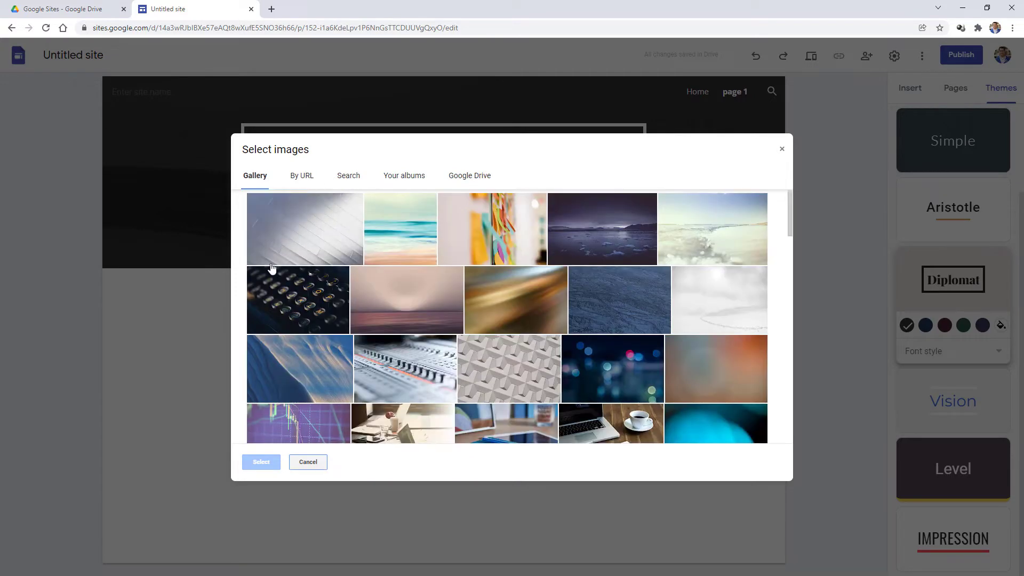
left_click(309, 462)
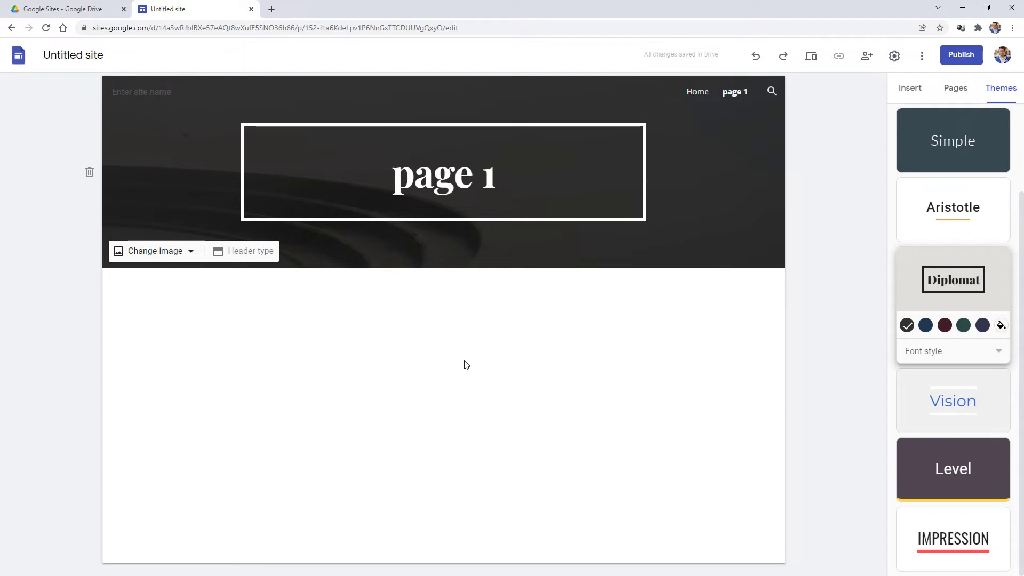
- Insert a text box below the header reading 'title' in Heading style
left_click(910, 87)
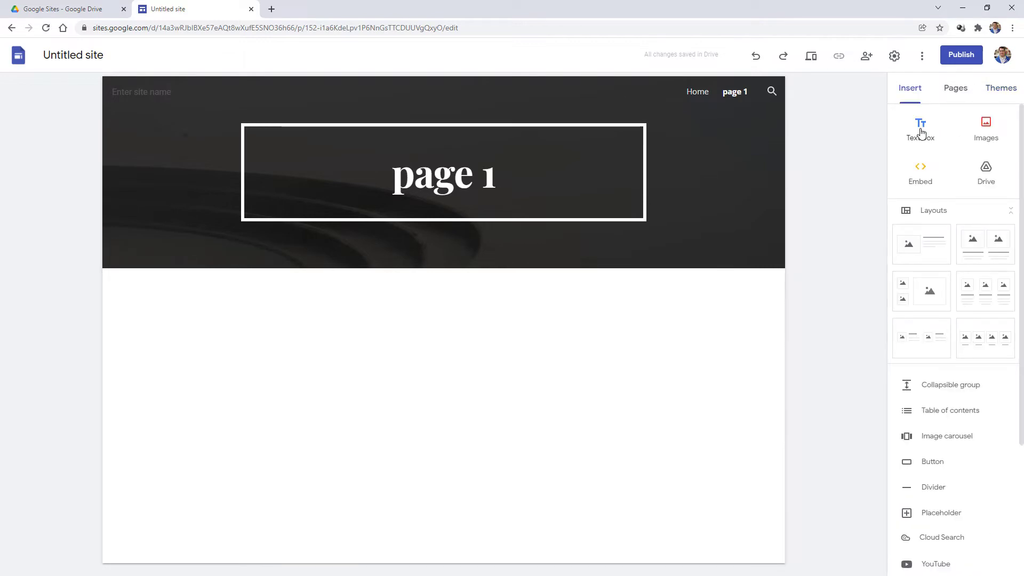
left_click(921, 130)
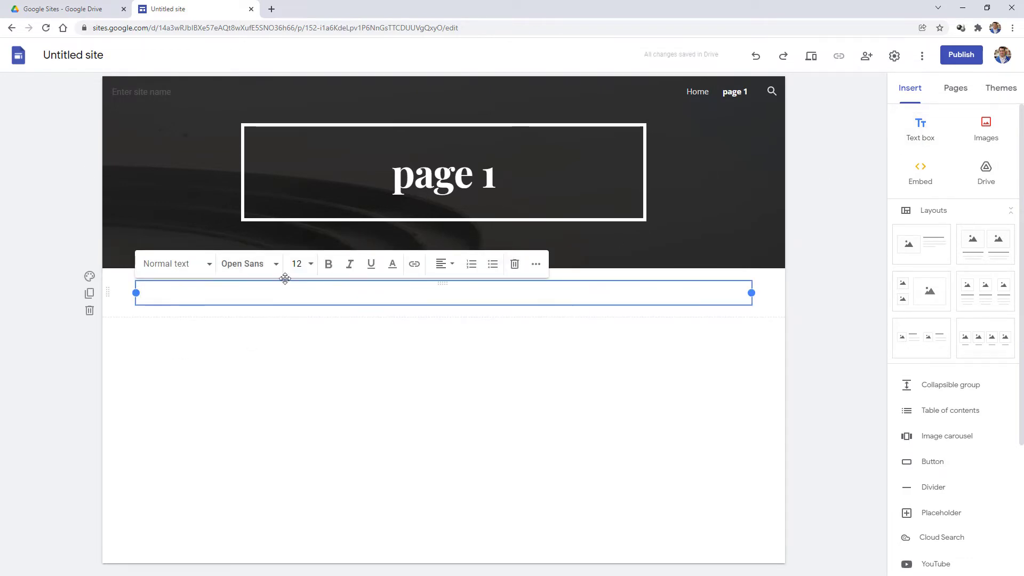
left_click(196, 269)
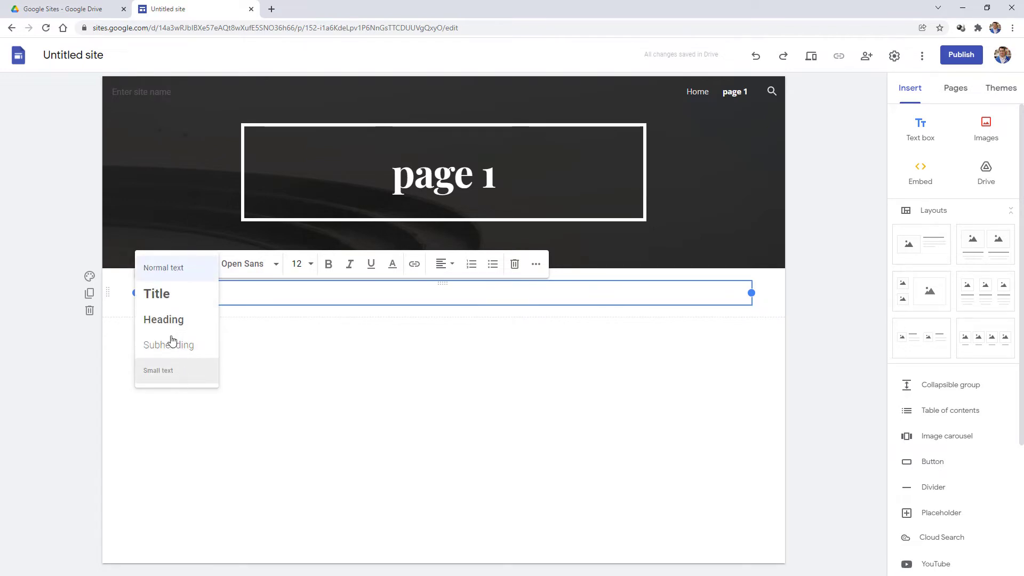
left_click(172, 295)
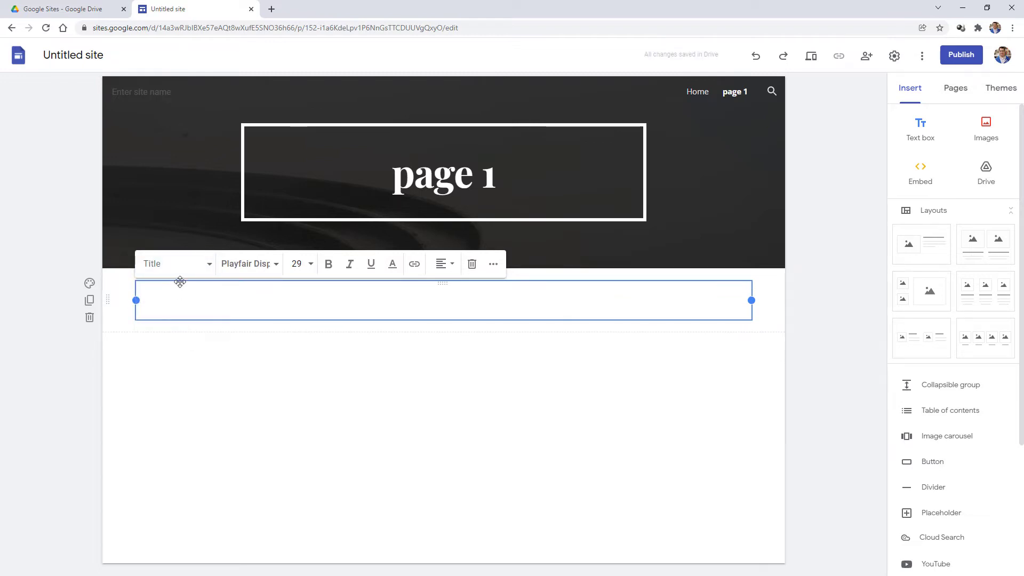
type("title")
left_click(169, 265)
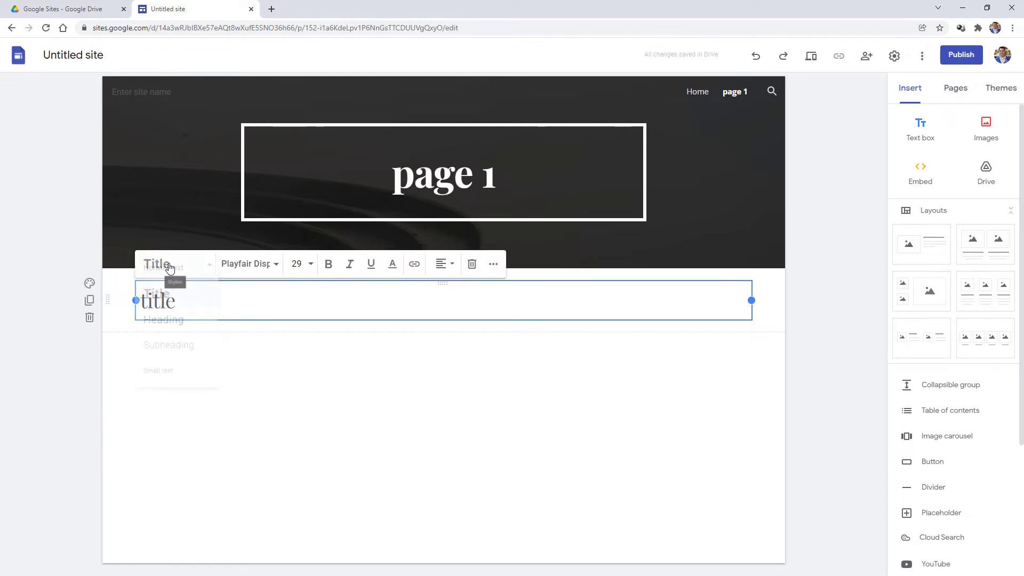
left_click(166, 320)
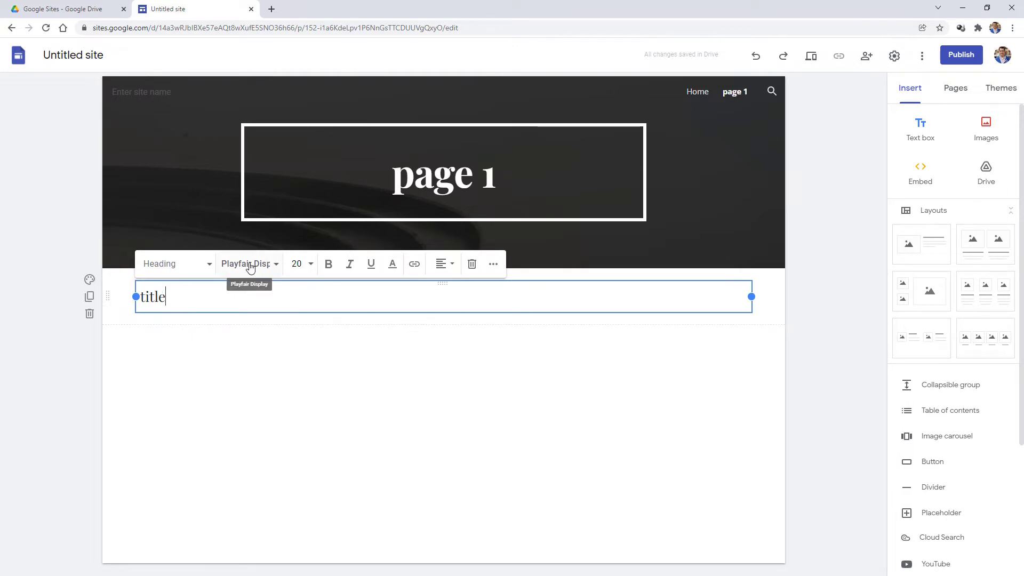
left_click(199, 269)
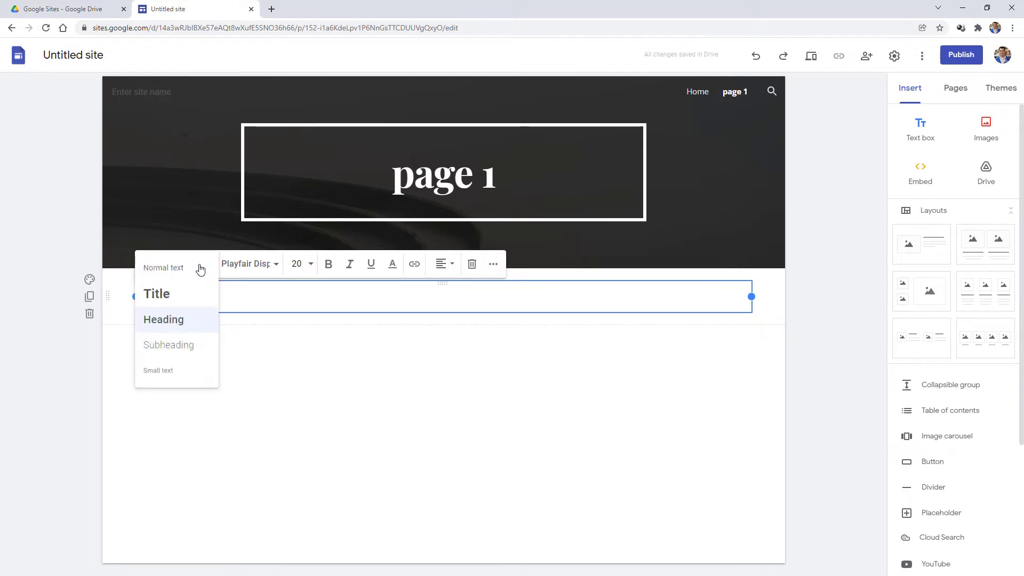
left_click(989, 129)
left_click(976, 193)
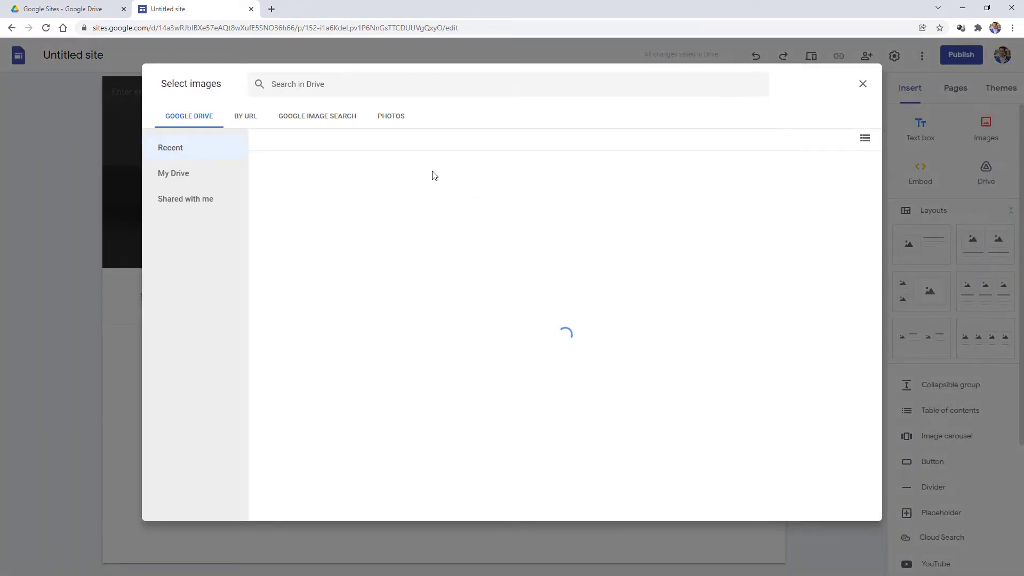
- Search Google Images for 'clipart fish' and insert the grey fish clipart
left_click(319, 117)
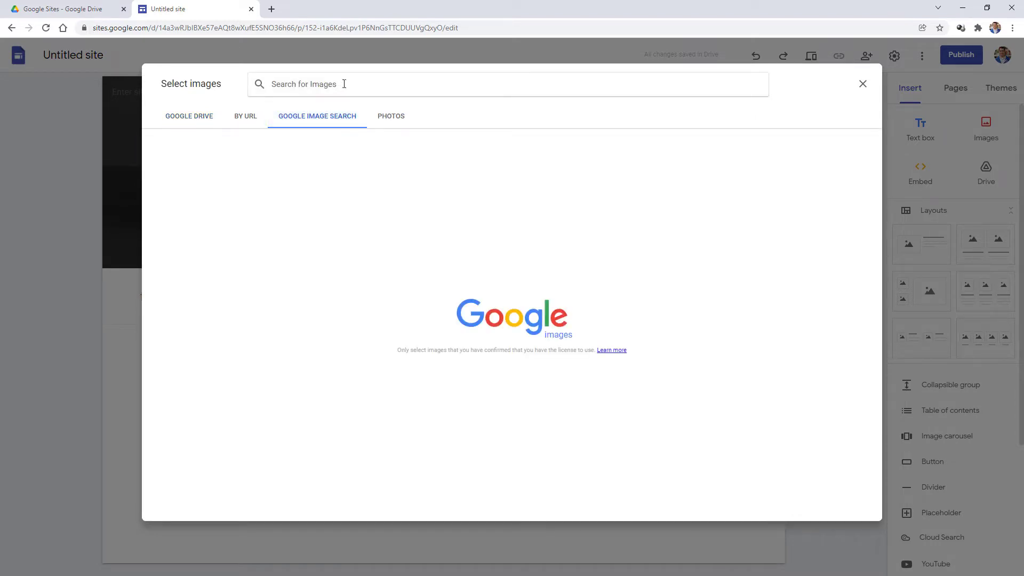
type("clipart f")
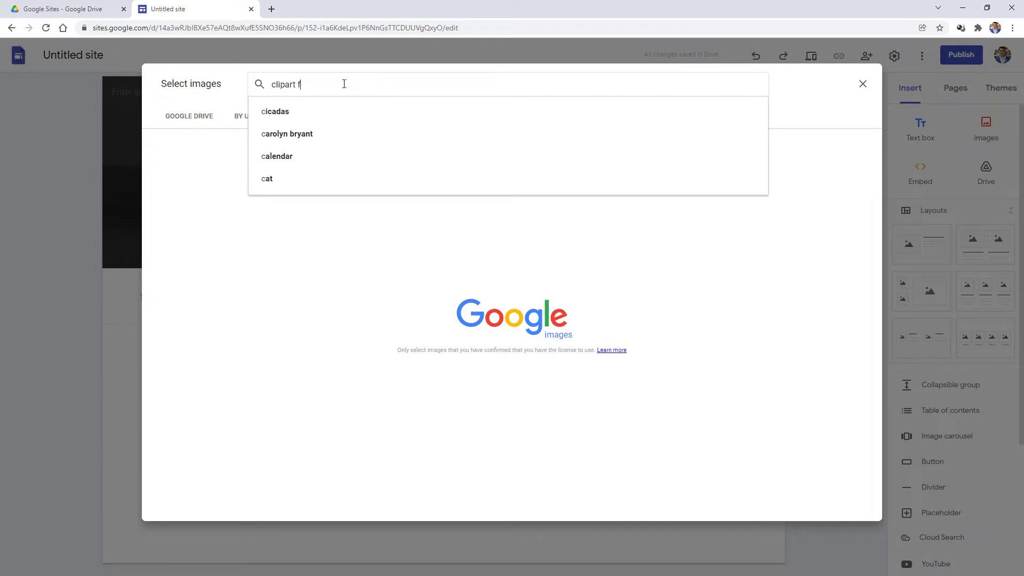
type("ish")
key("Return")
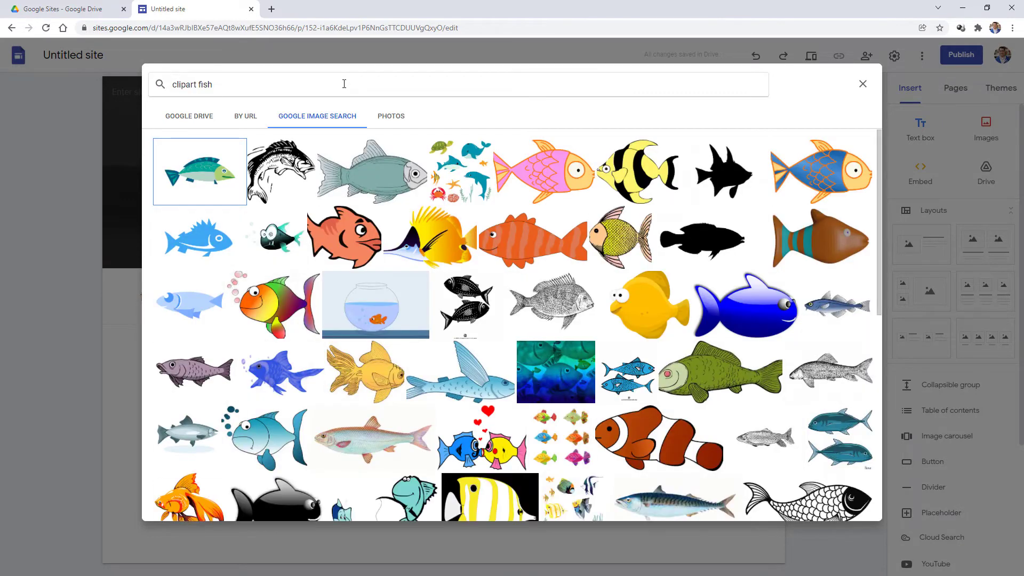
left_click(370, 172)
left_click(856, 508)
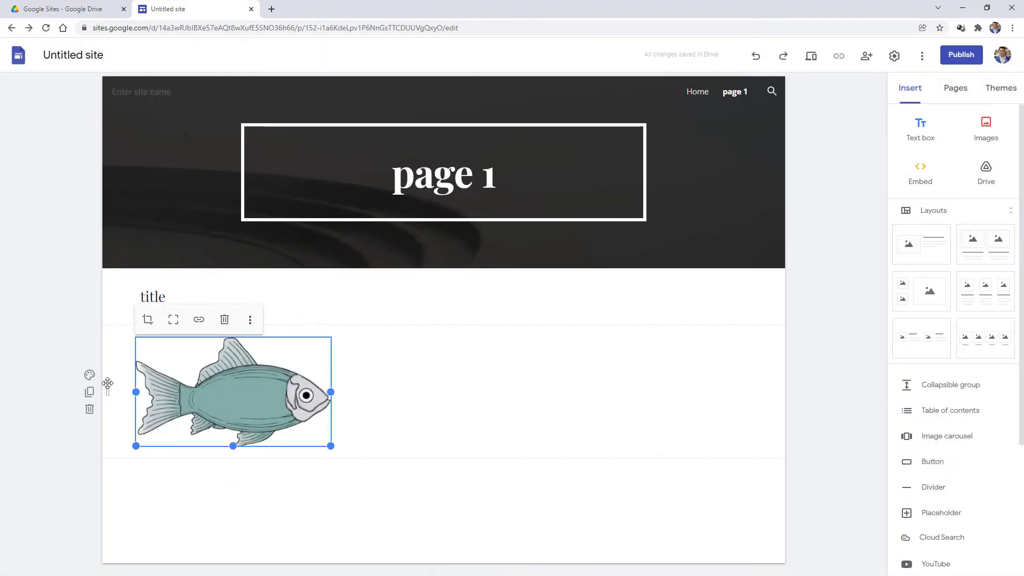
- Move the fish section above the title and place the title text beside the fish
left_click_drag(108, 390, 117, 288)
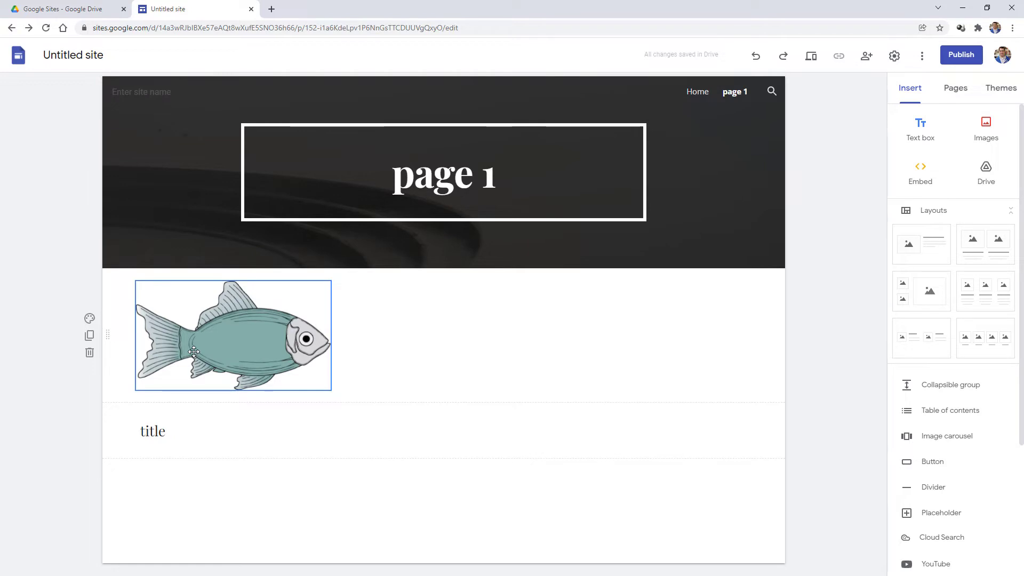
left_click(176, 435)
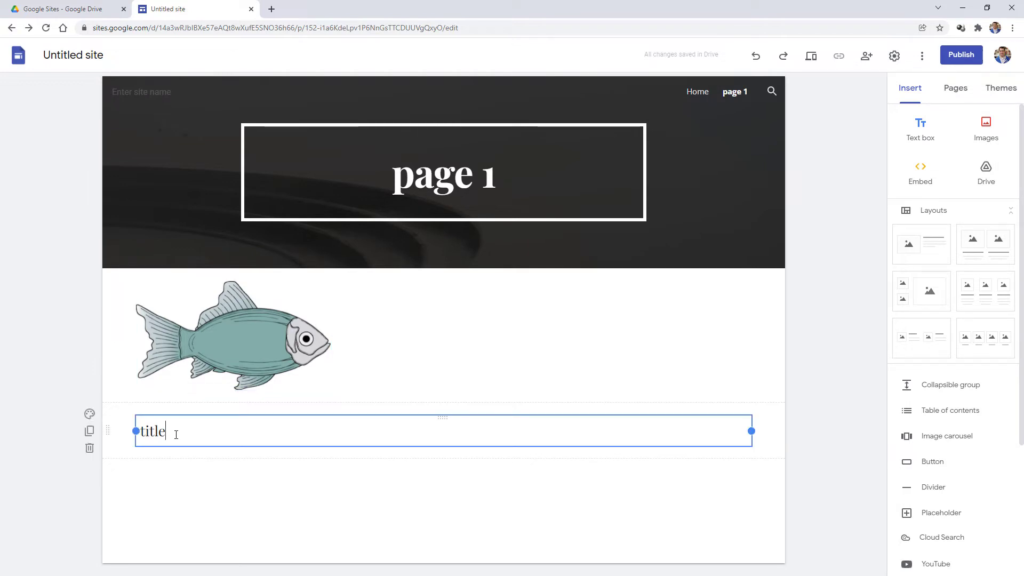
left_click(161, 414)
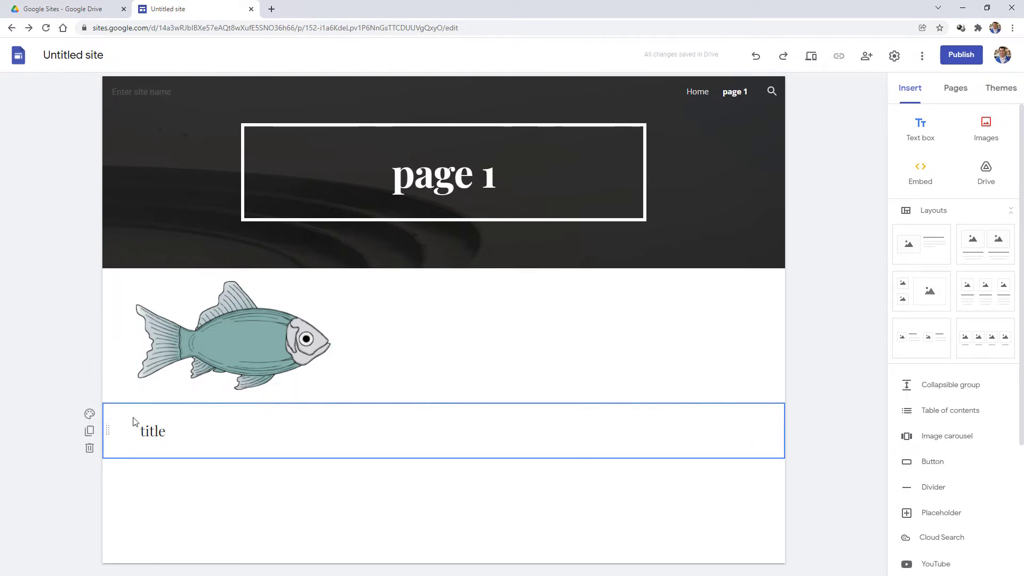
left_click(172, 420)
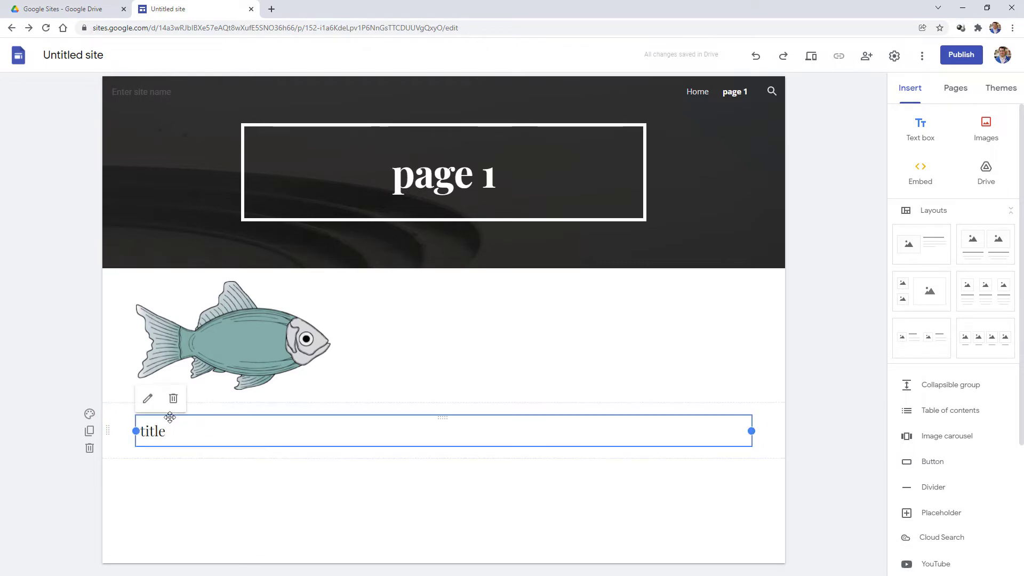
left_click_drag(173, 419, 352, 325)
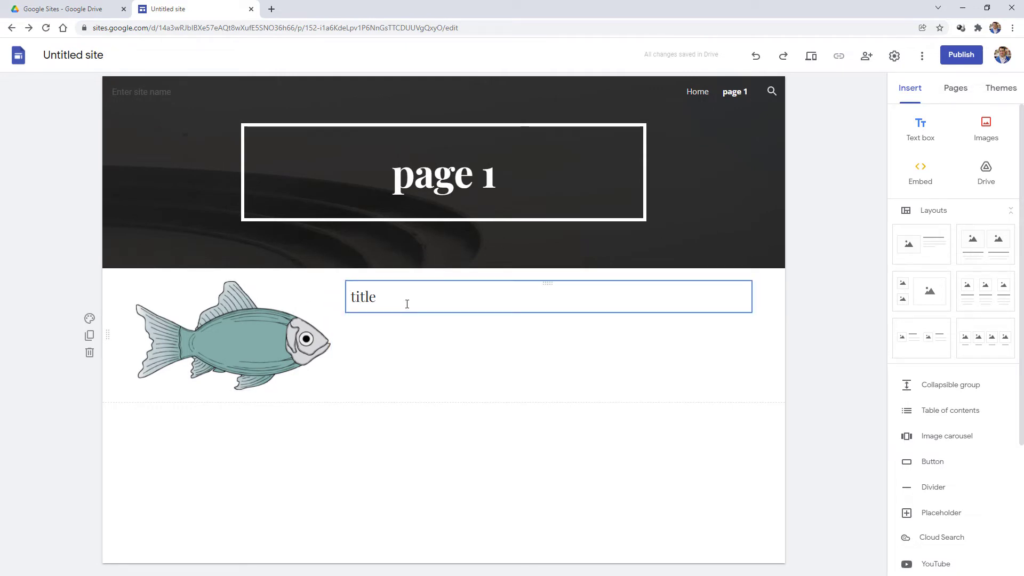
- Enlarge the fish image and widen the title box toward it
left_click(327, 386)
left_click_drag(330, 391, 379, 415)
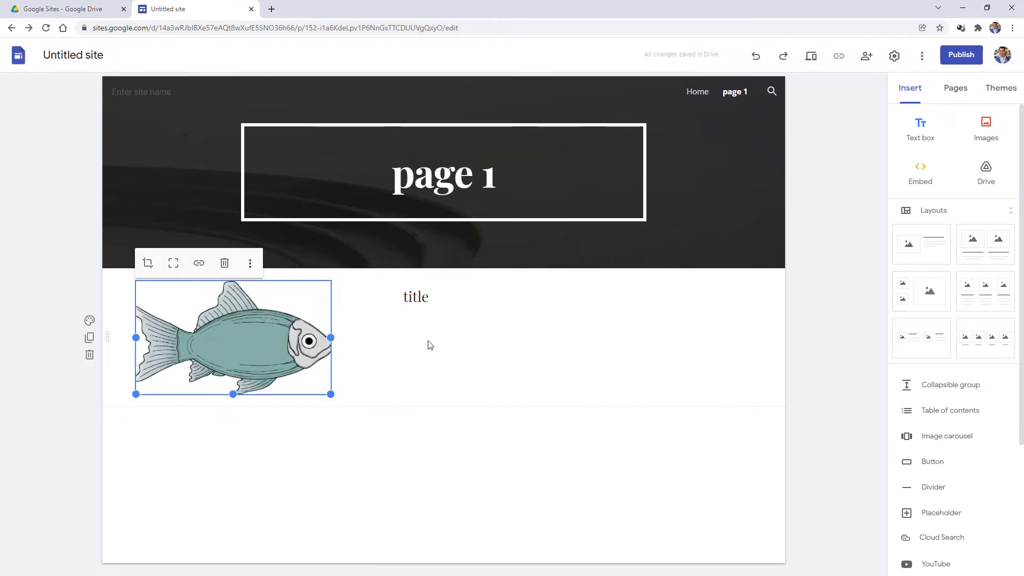
left_click(435, 293)
left_click(435, 293)
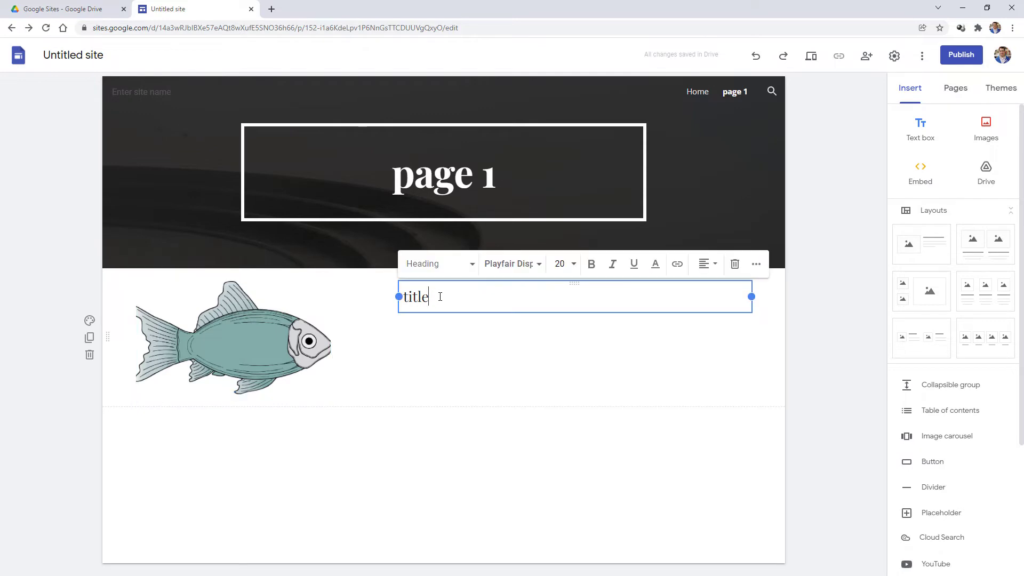
left_click_drag(397, 297, 346, 296)
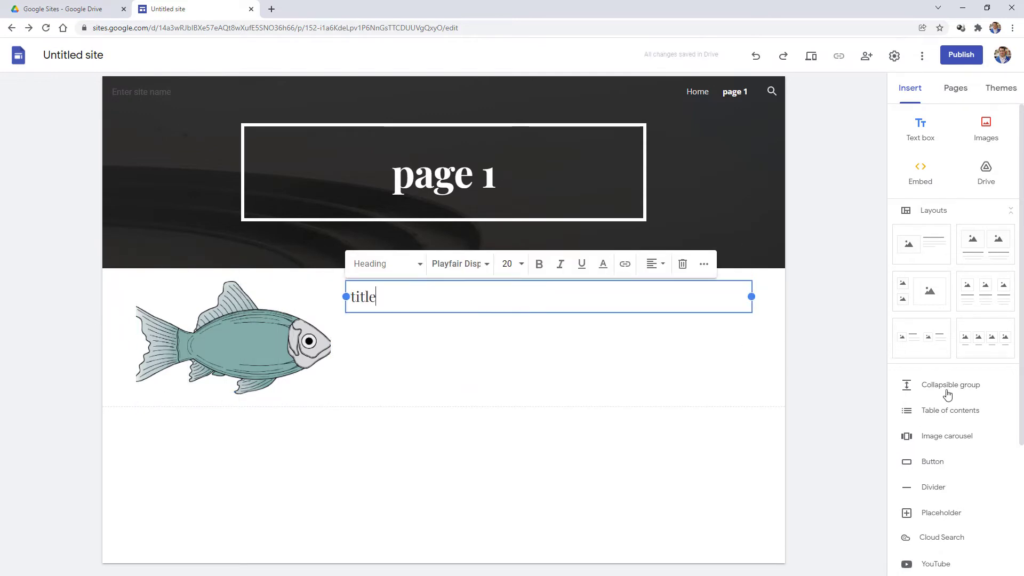
left_click(931, 241)
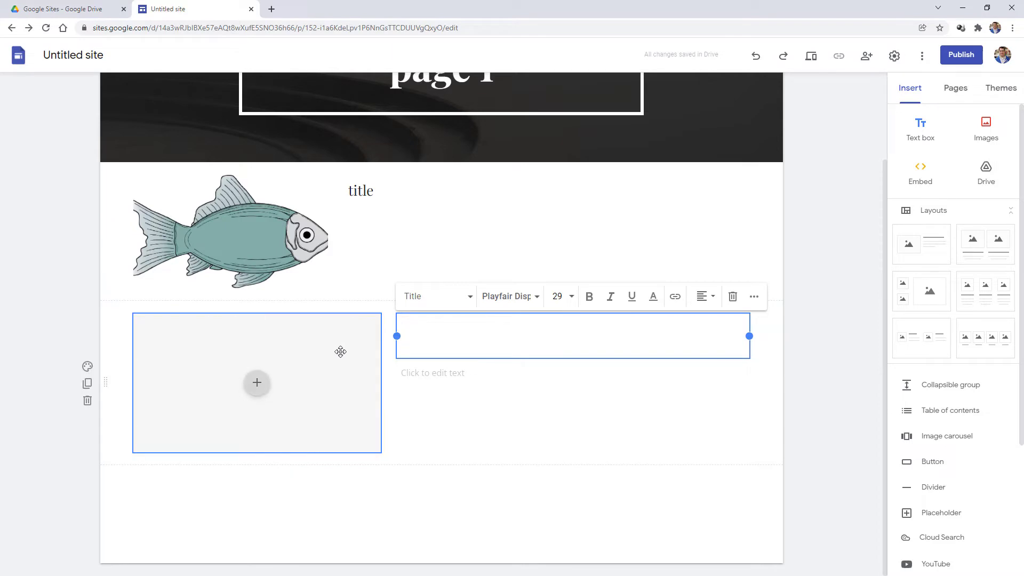
left_click(443, 372)
left_click(441, 425)
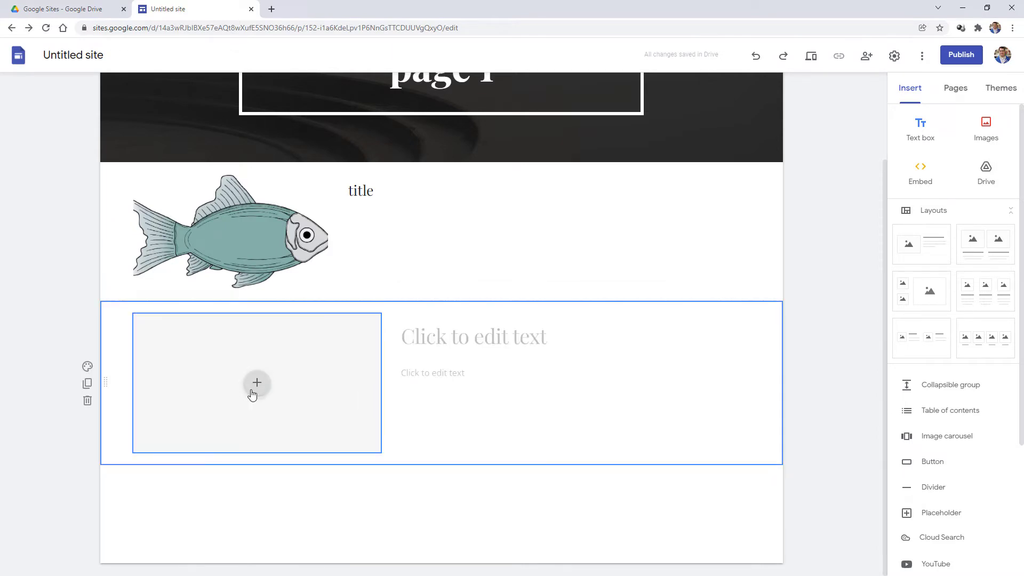
left_click(88, 401)
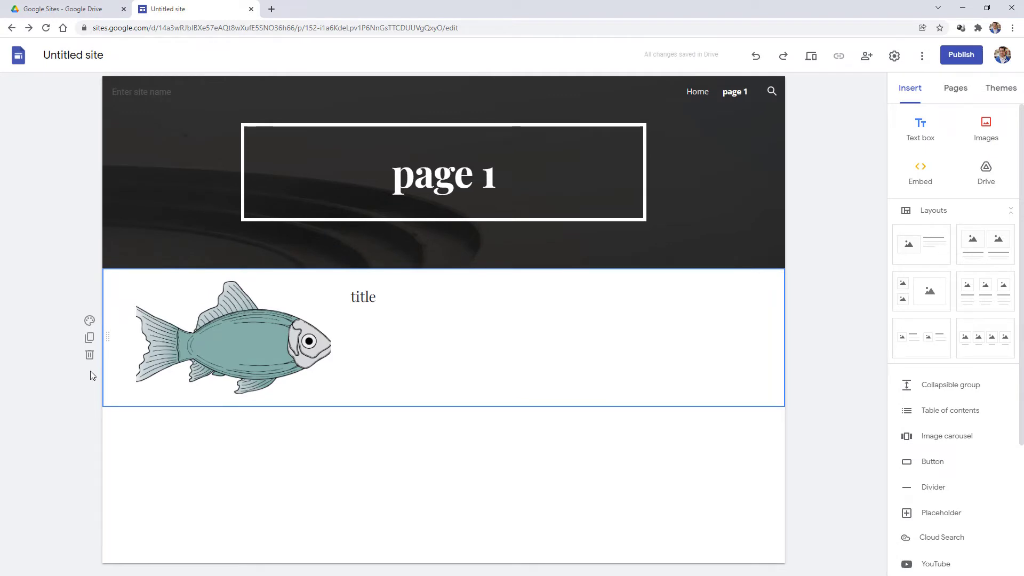
left_click(89, 338)
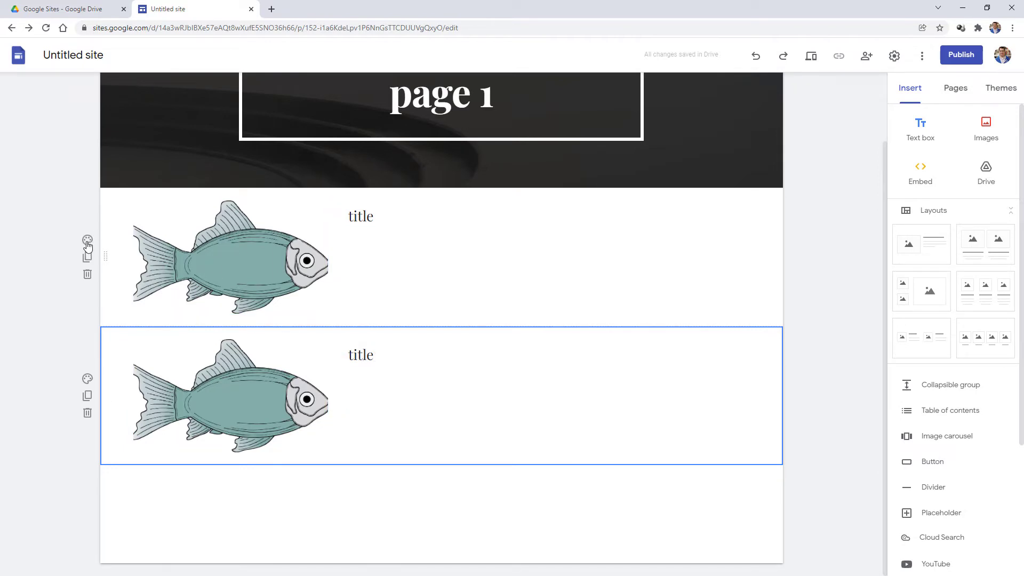
left_click(87, 241)
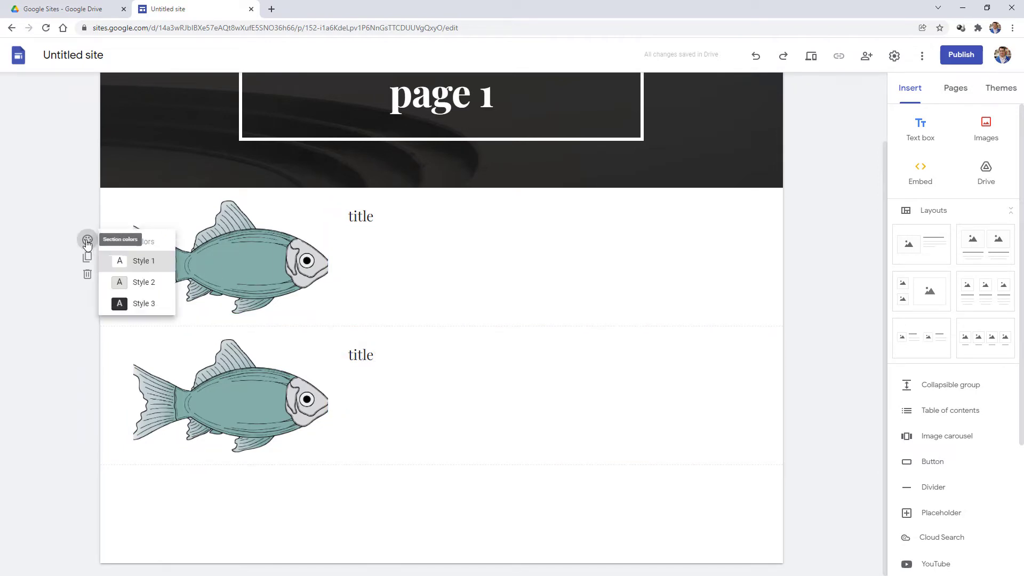
left_click(154, 283)
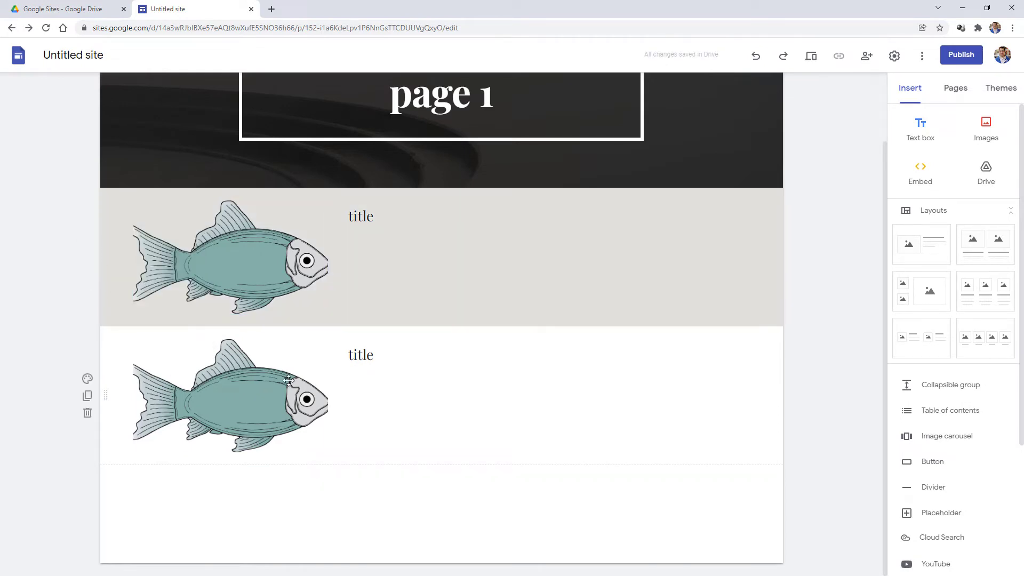
left_click(87, 379)
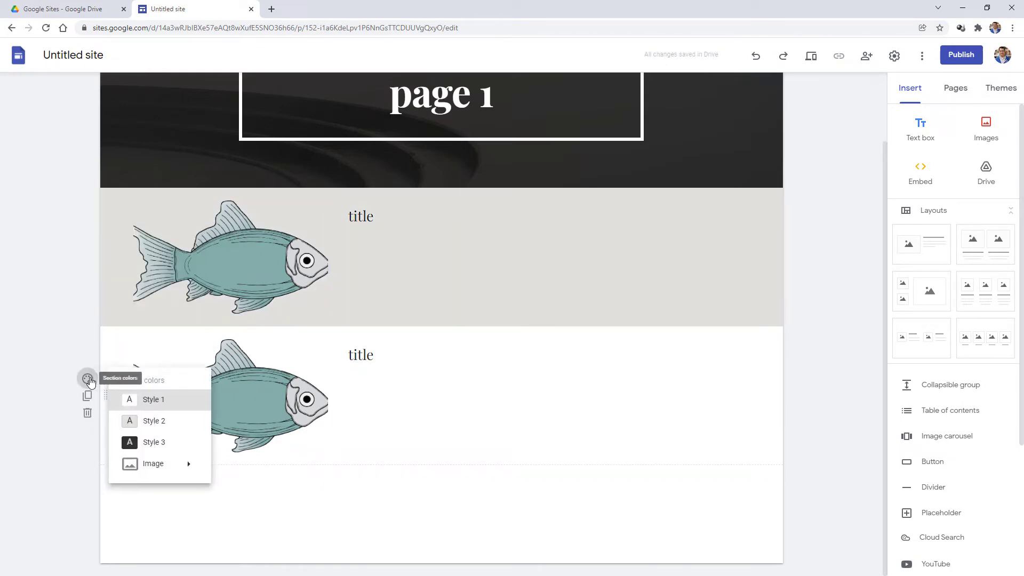
left_click(549, 378)
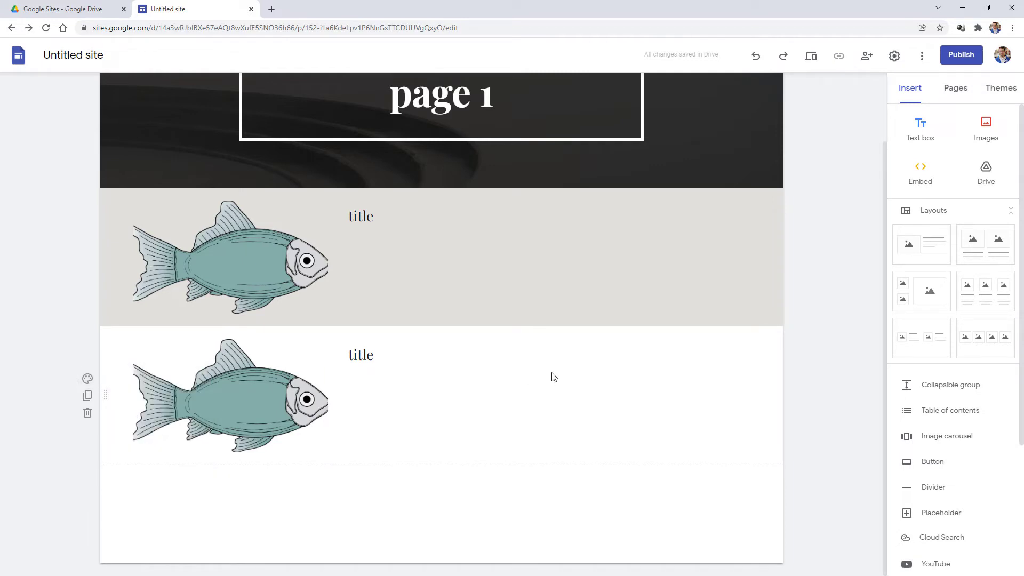
scroll(953, 379, "down", 3)
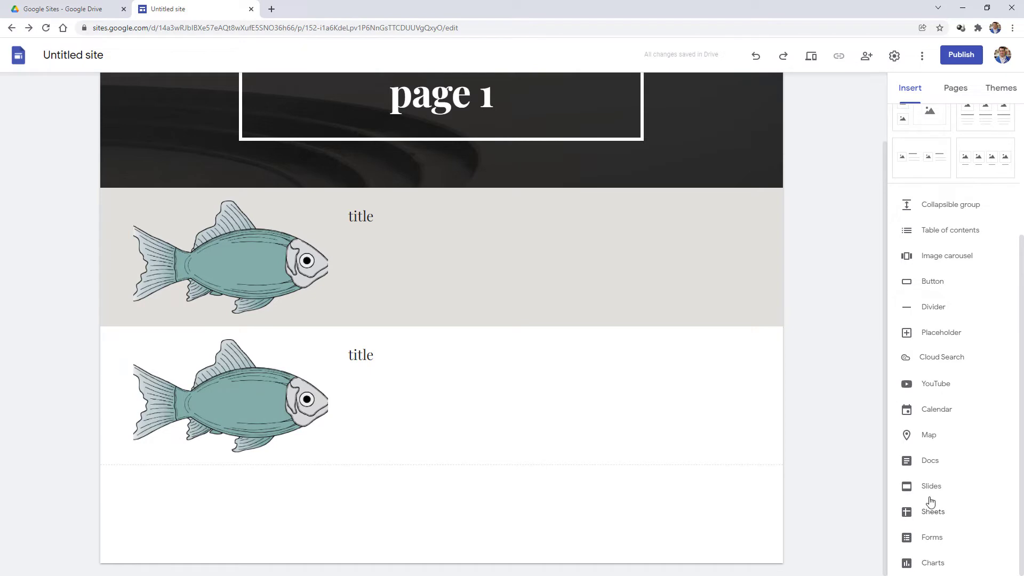
scroll(939, 384, "up", 1)
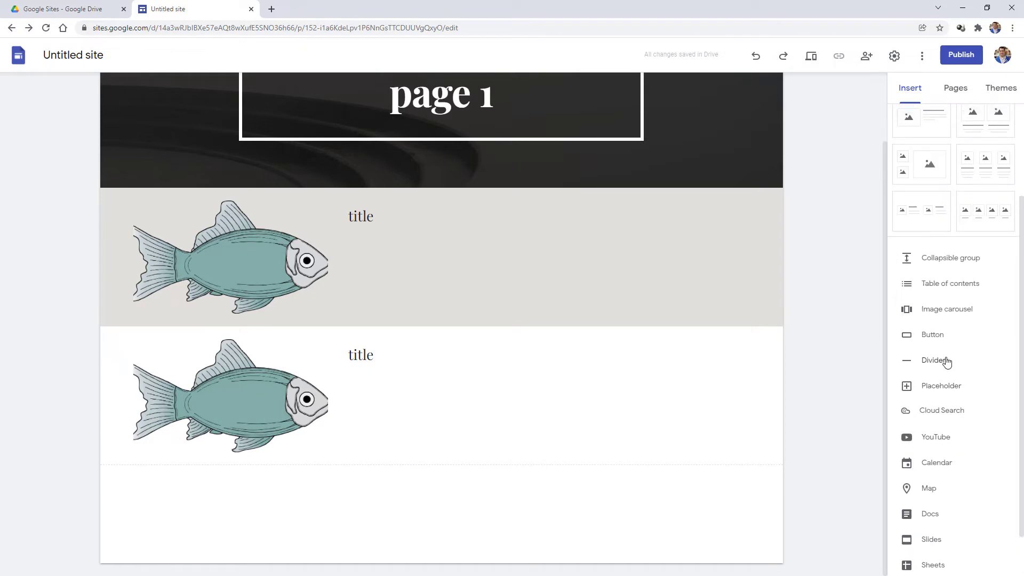
scroll(950, 380, "up", 3)
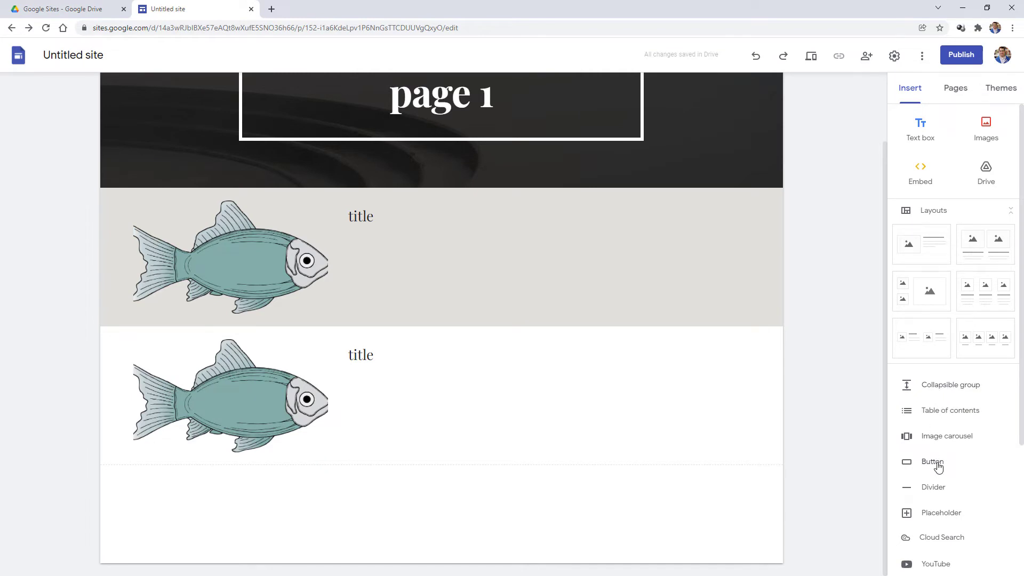
left_click(938, 464)
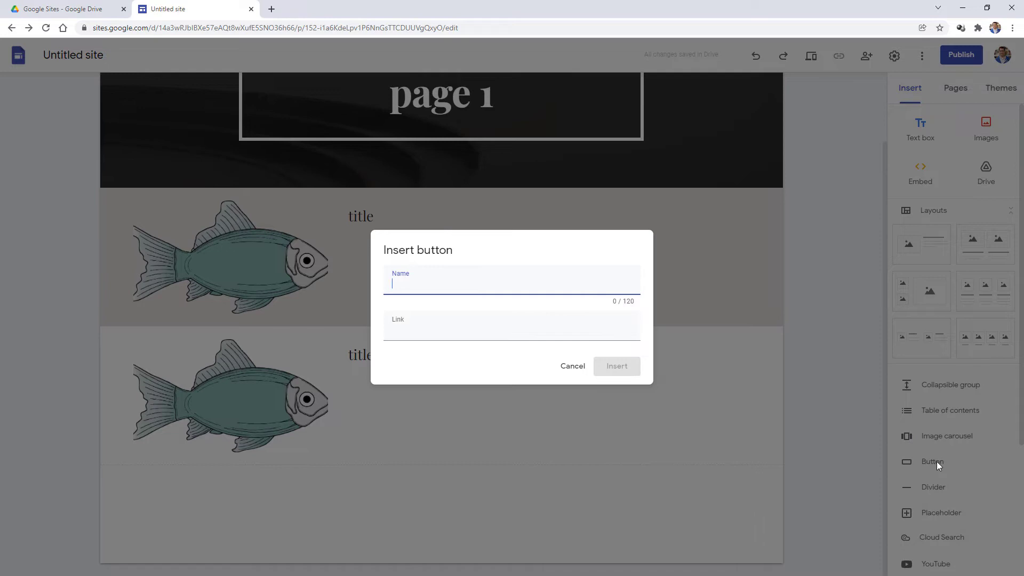
type("Web resource")
key("Tab")
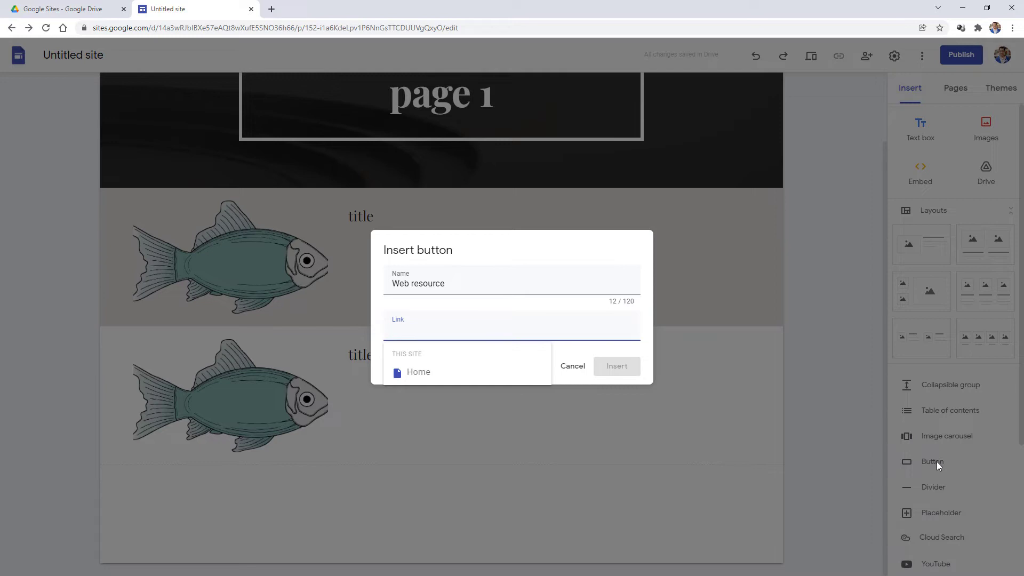
type("www")
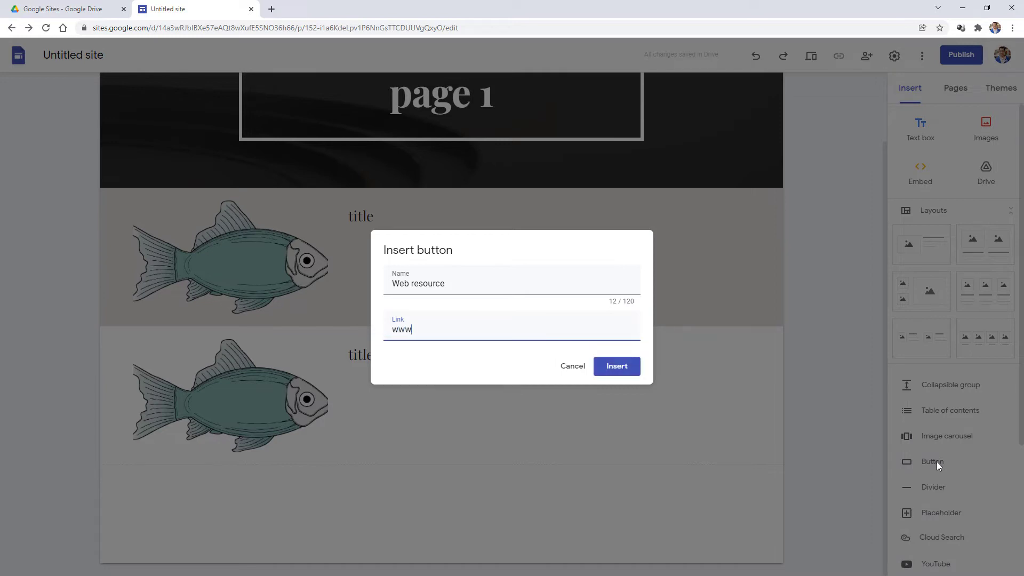
type(".googlesites.com")
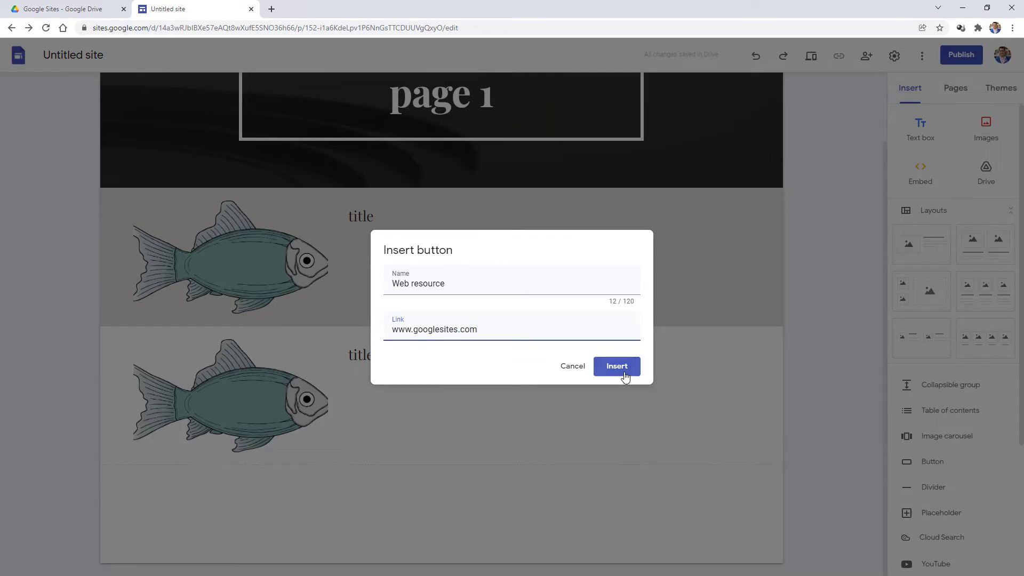
left_click(624, 368)
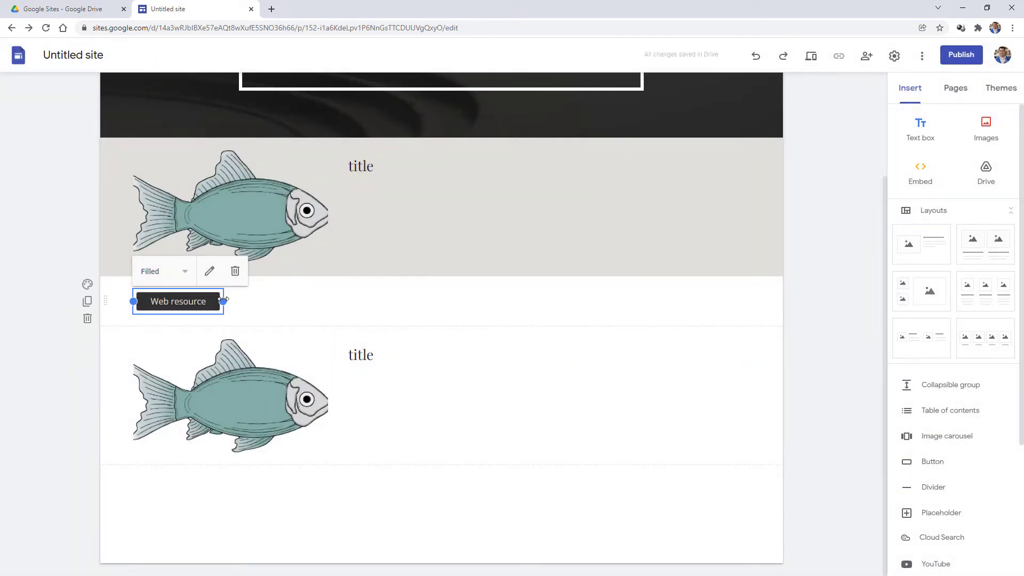
- Resize the Web resource button from both ends so it sits wider at the row's left
left_click_drag(201, 298, 418, 298)
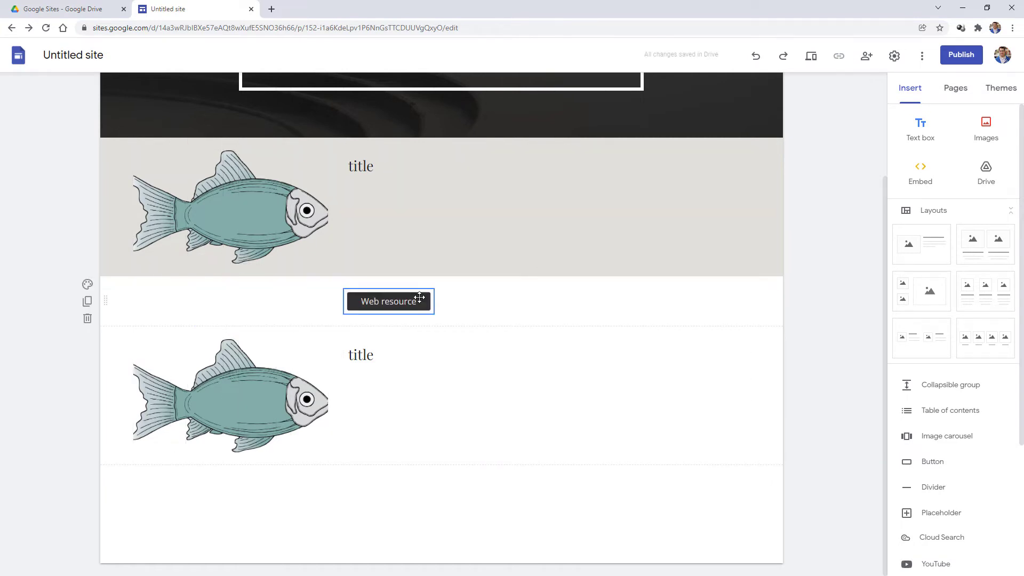
left_click_drag(344, 301, 133, 302)
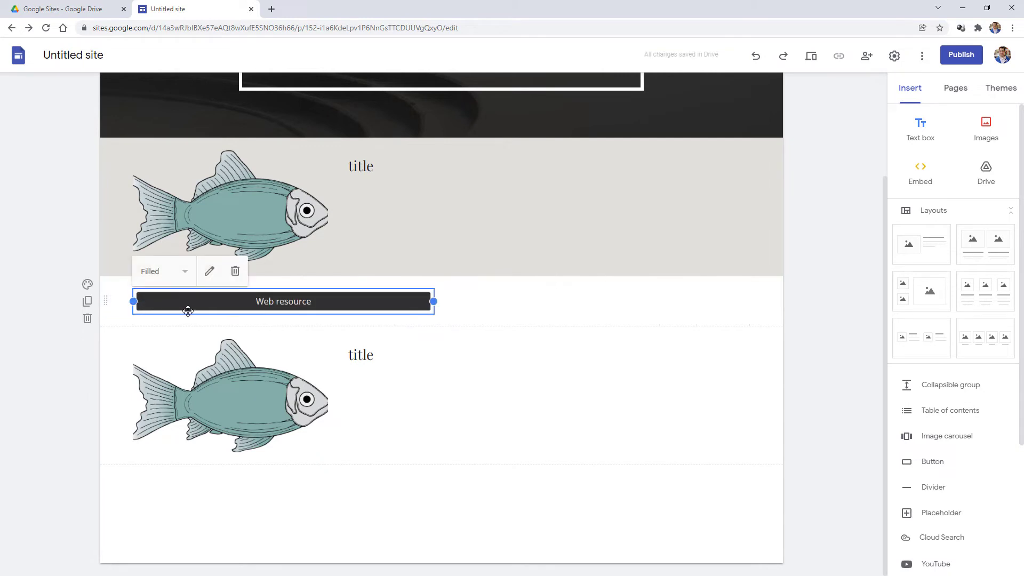
left_click_drag(433, 302, 276, 302)
scroll(945, 380, "down", 3)
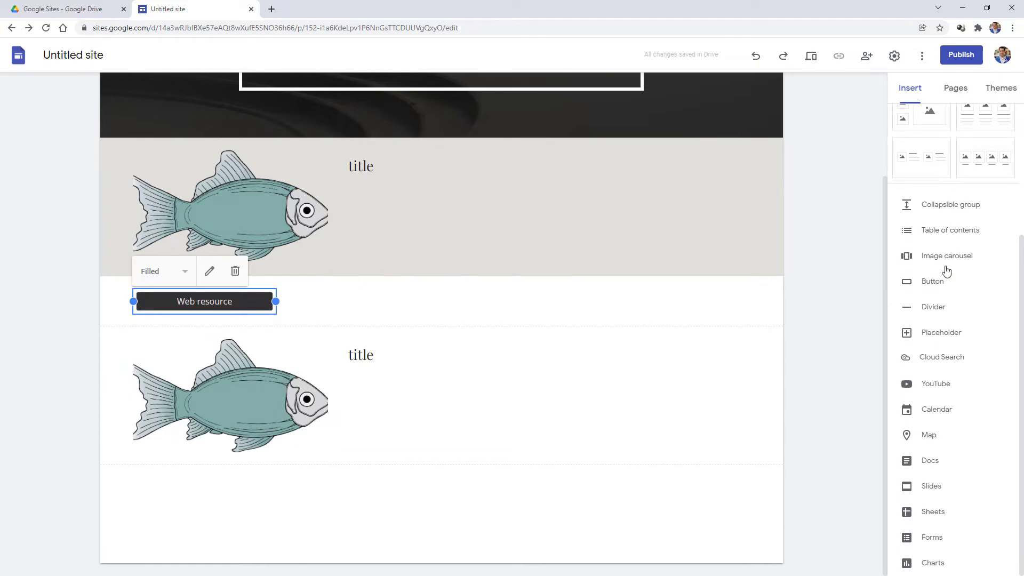
scroll(947, 459, "up", 4)
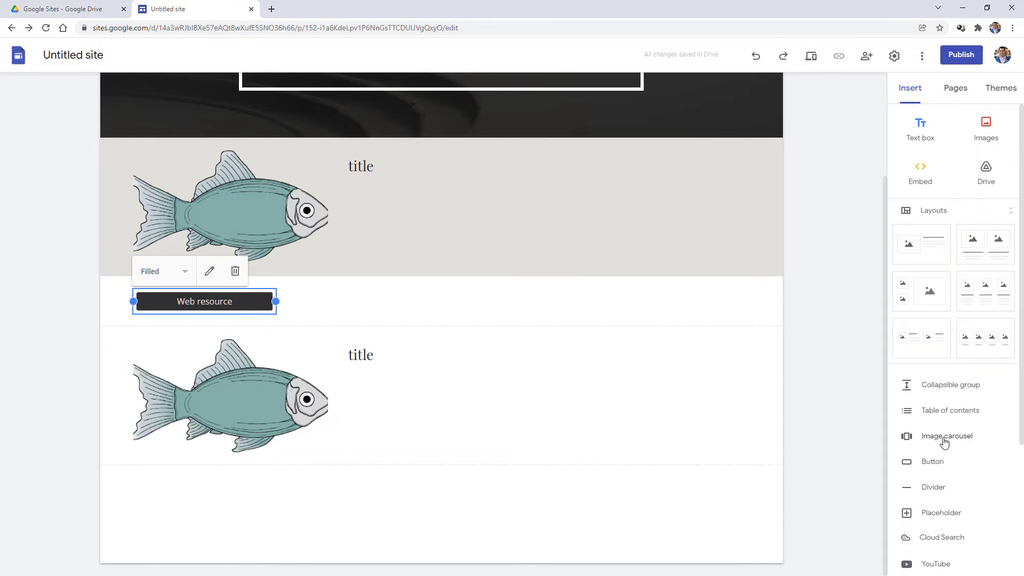
left_click(585, 300)
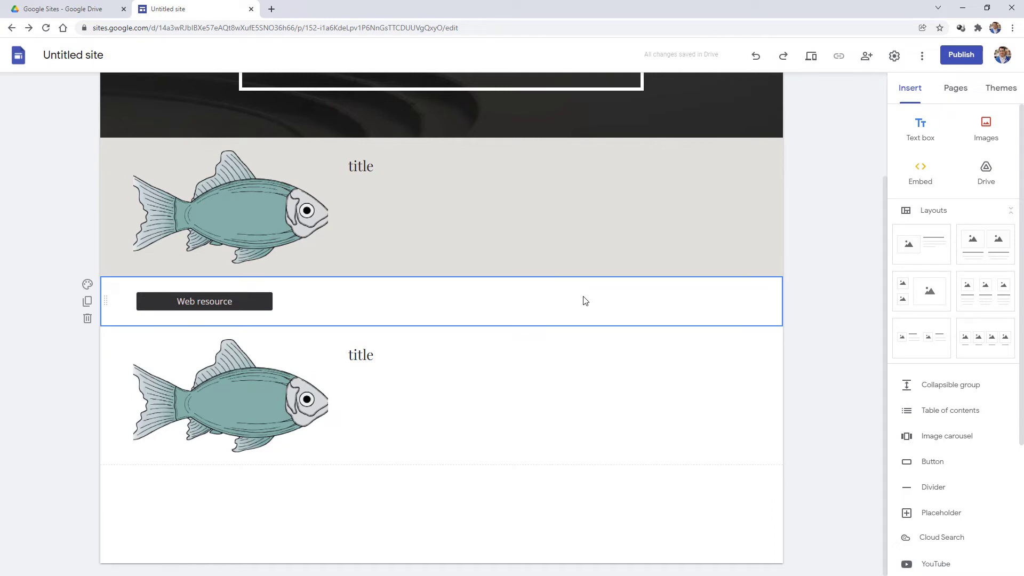
scroll(584, 294, "up", 3)
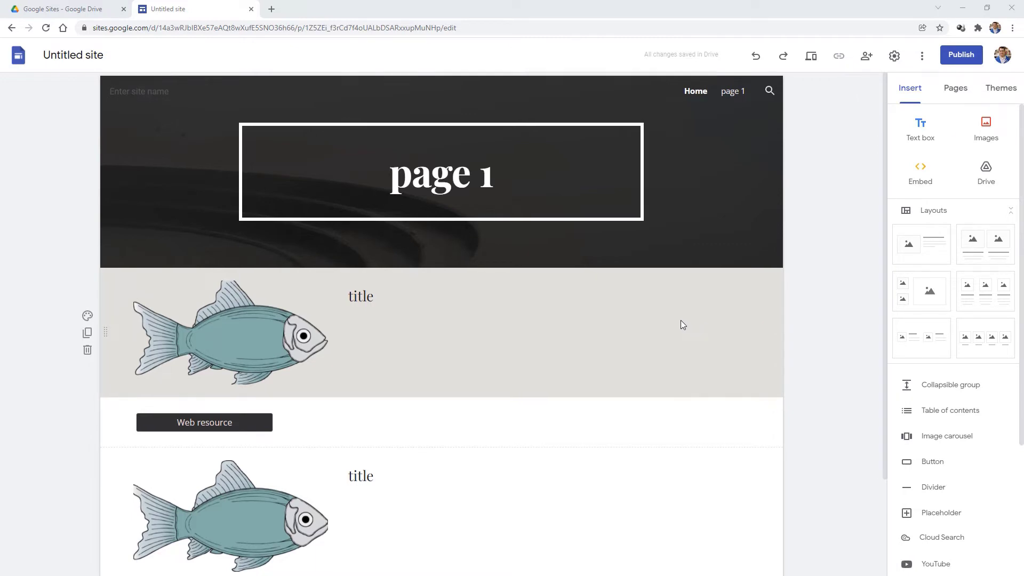
scroll(681, 324, "down", 2)
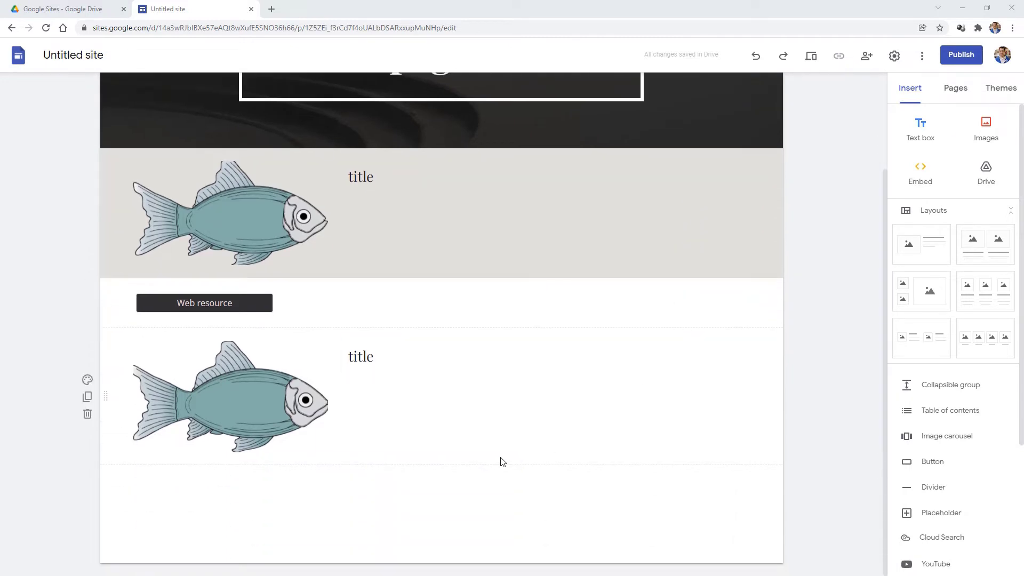
mouse_move(404, 554)
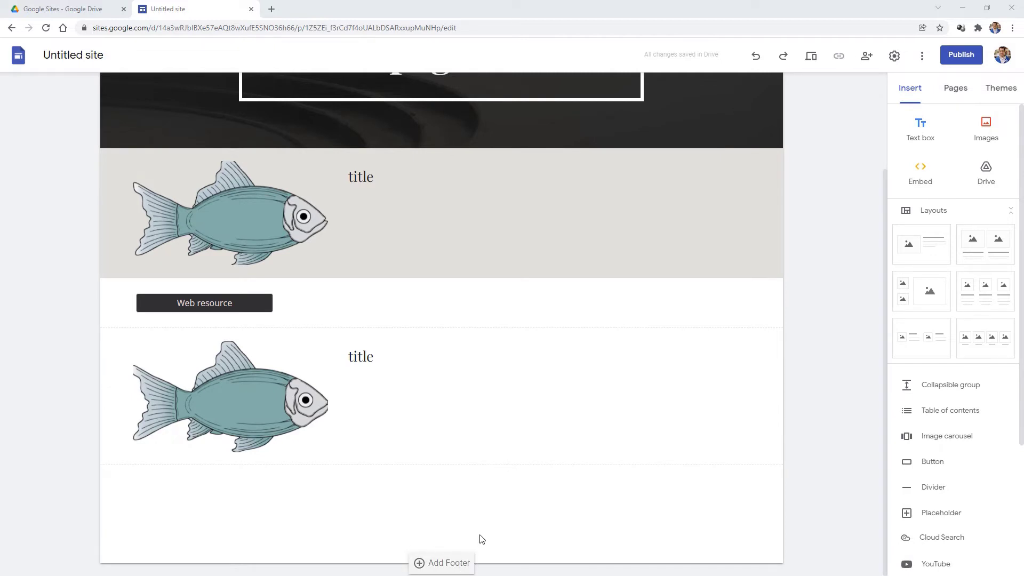
- Add a footer to the bottom of the page and show the site's pages list
left_click(447, 564)
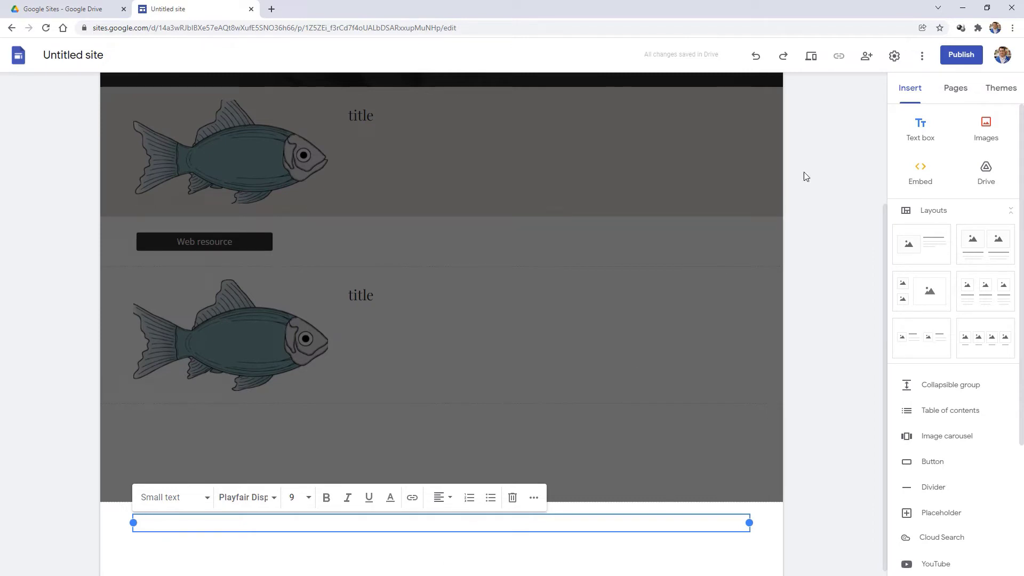
left_click(954, 89)
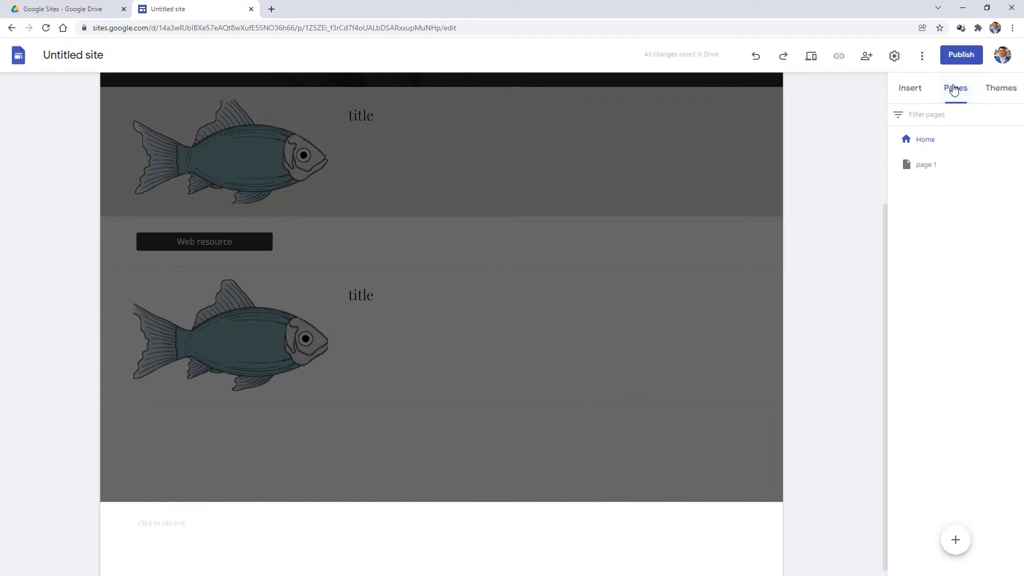
mouse_move(963, 546)
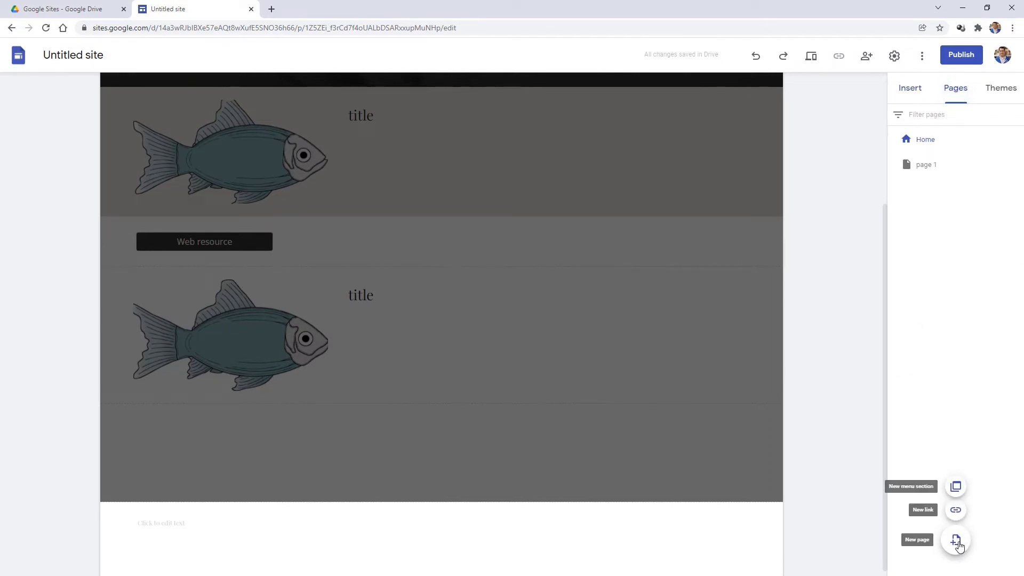
- Set the footer's empty text box to centre alignment
left_click(399, 523)
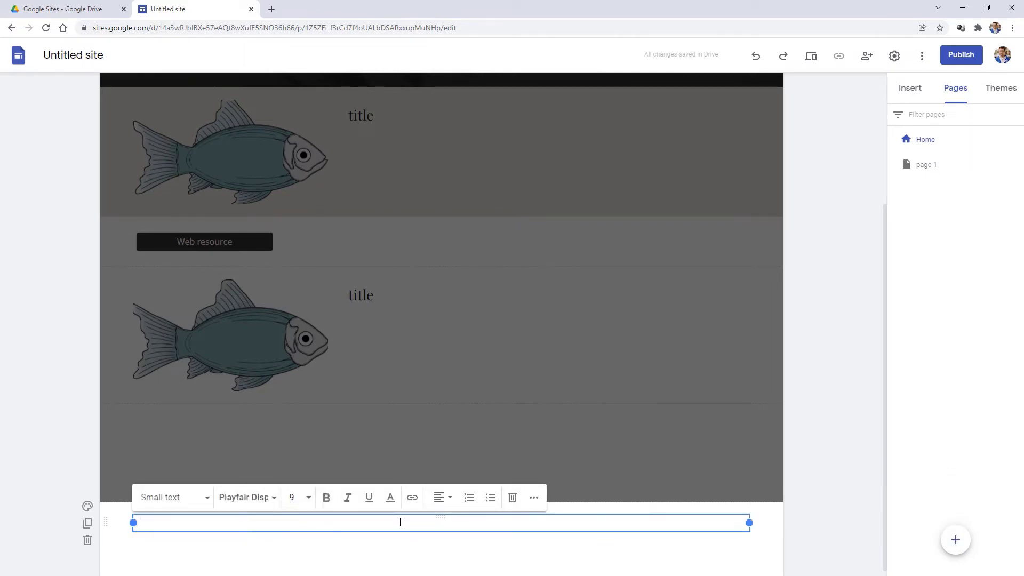
left_click(441, 498)
left_click(443, 463)
left_click(408, 518)
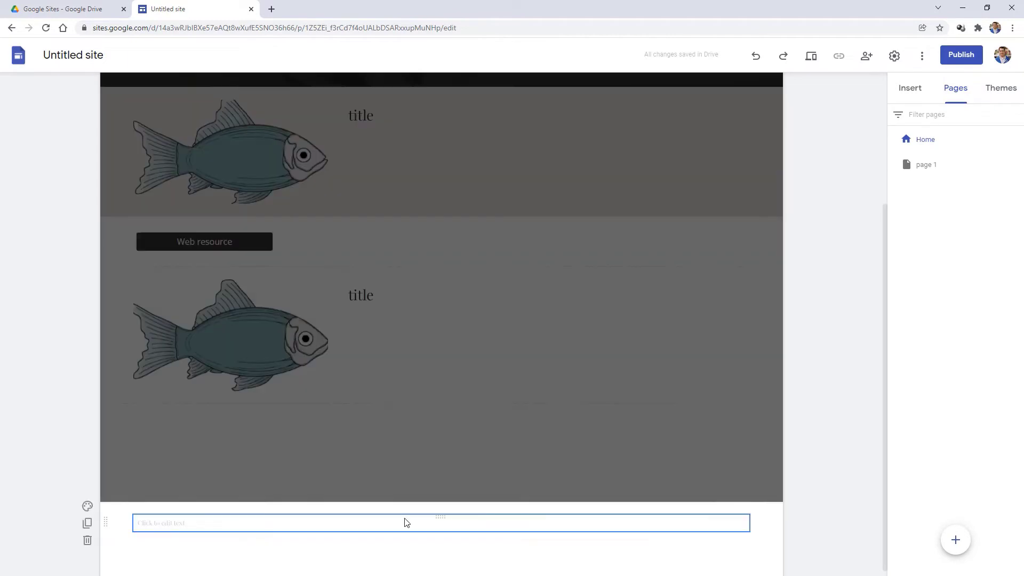
left_click(430, 521)
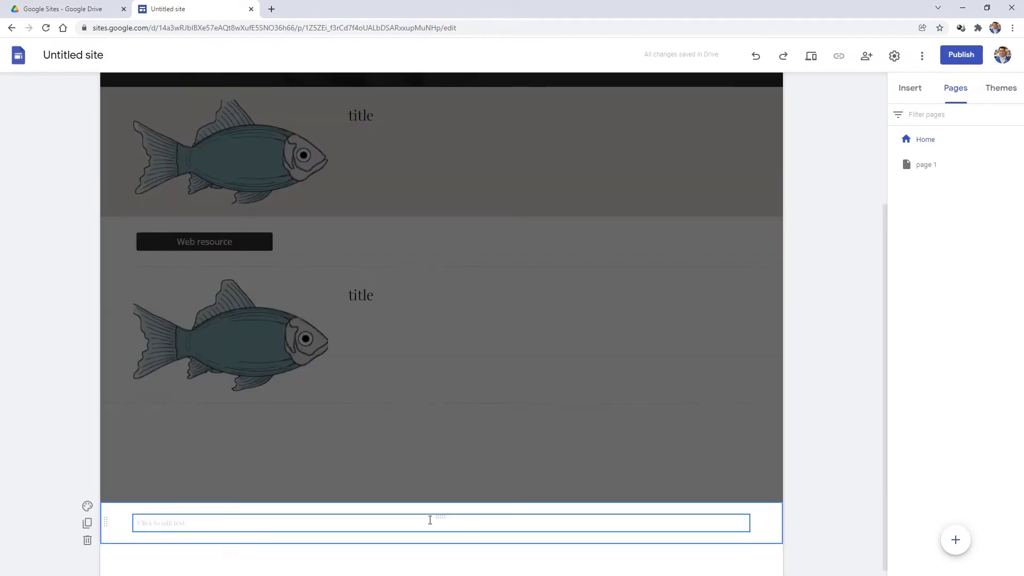
left_click(426, 523)
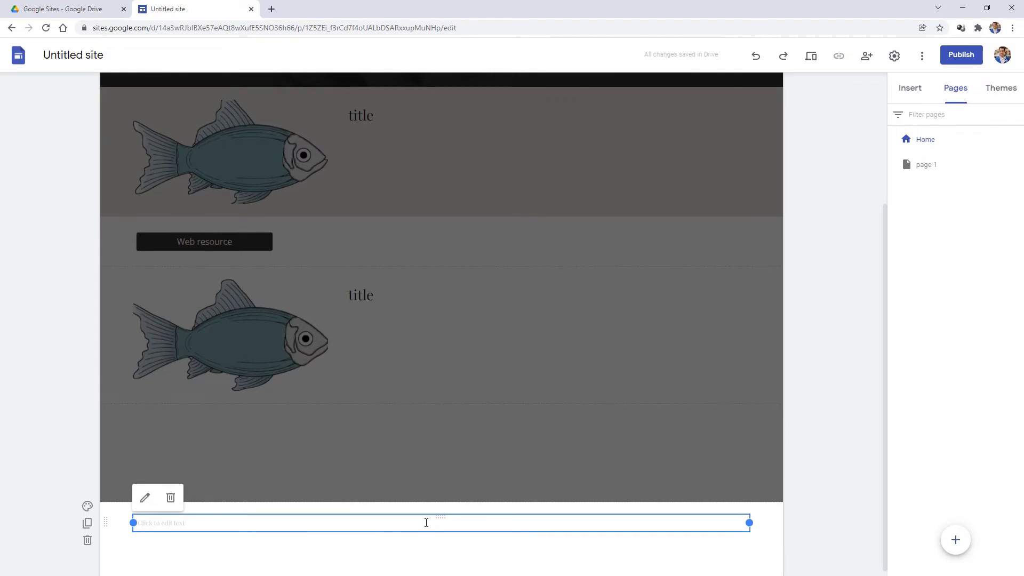
left_click(427, 522)
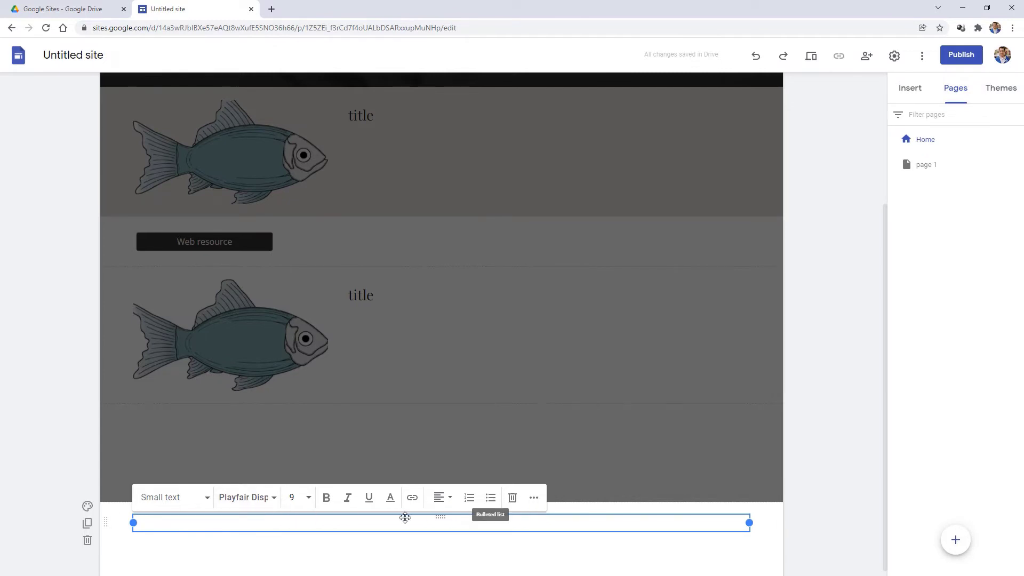
left_click(441, 499)
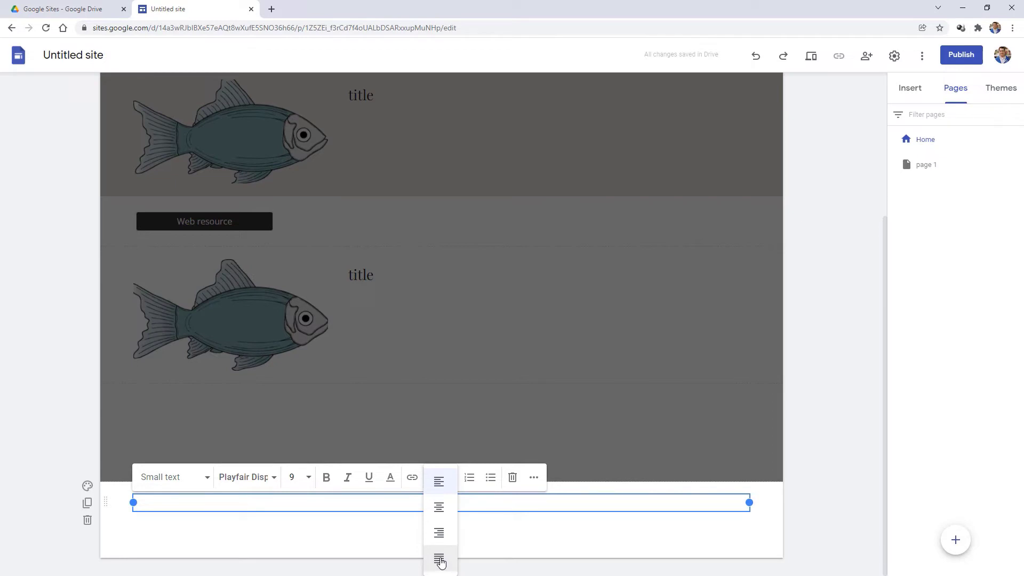
left_click(440, 510)
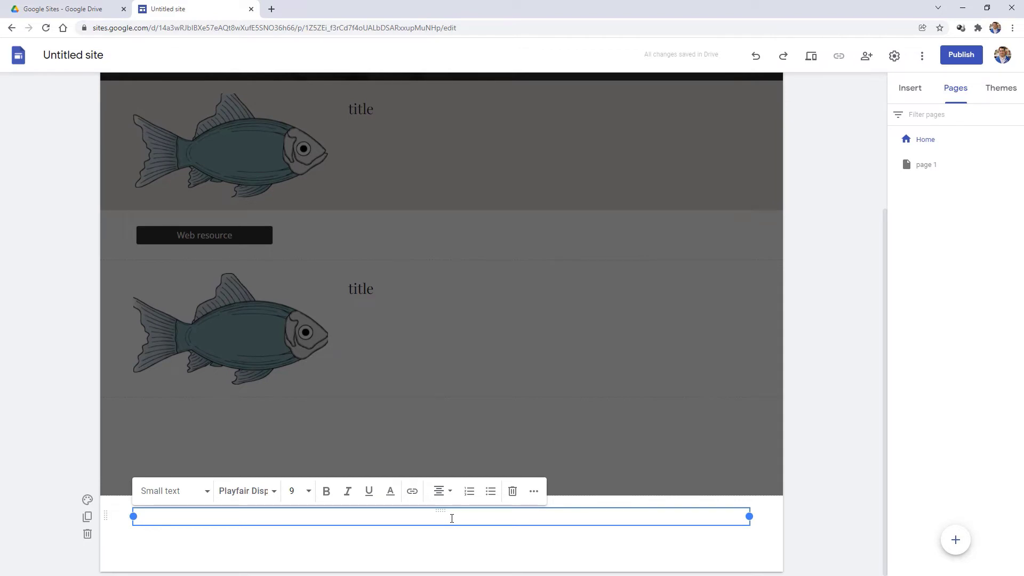
- Enter the phone number, contact e-mail and hours 'Mon-Thu- 9-9 Fri-Sat 10-6 Sun 1-5' as separate footer lines
key("Return")
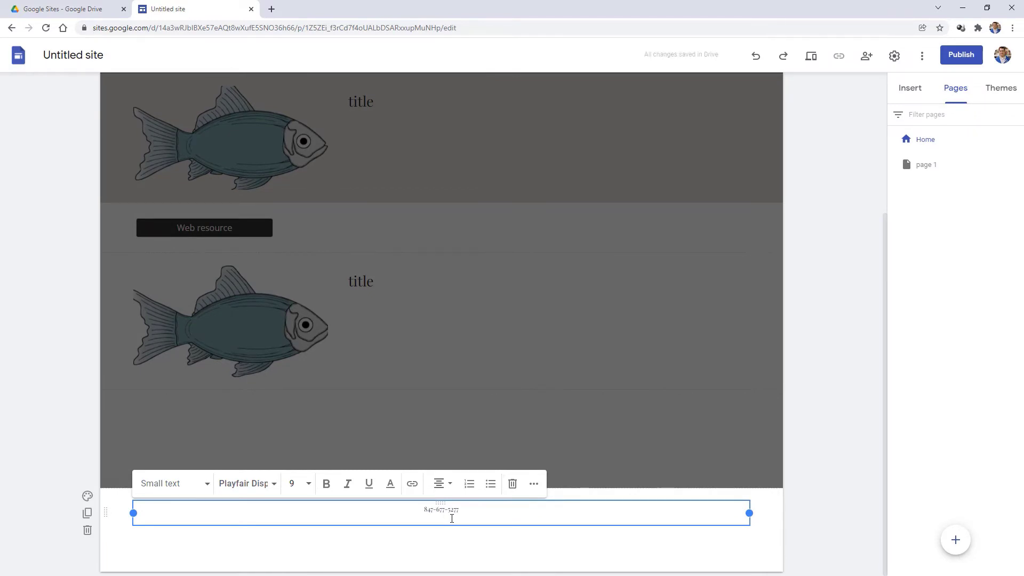
key("Return")
key("Return")
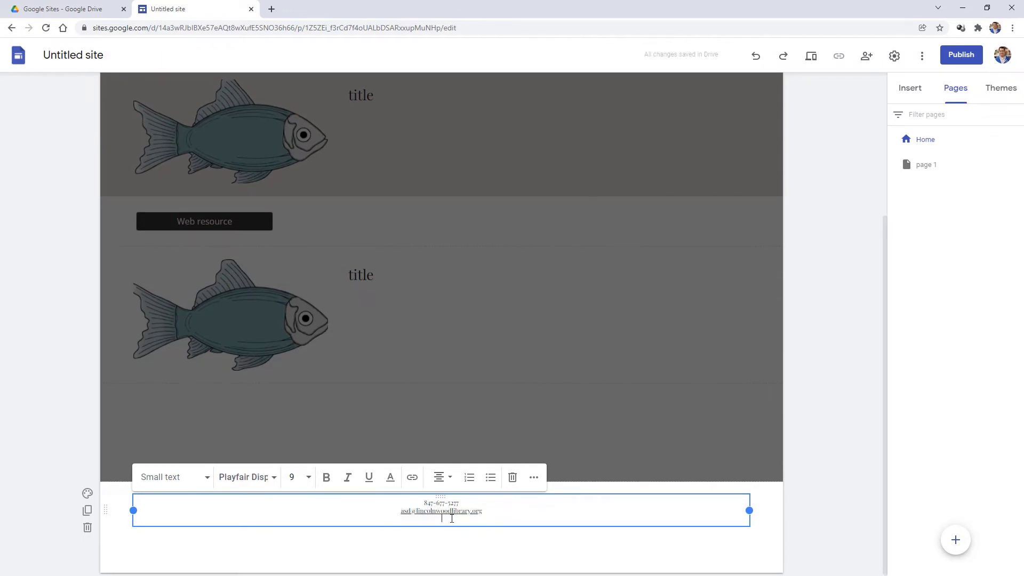
type("Mon-Thu- 9-9 Fri-Sat 10-6 Sun 1-5")
- Add '(C) 2022 Last updated 1/15/2022' below the hours, followed by an empty line
key("Return")
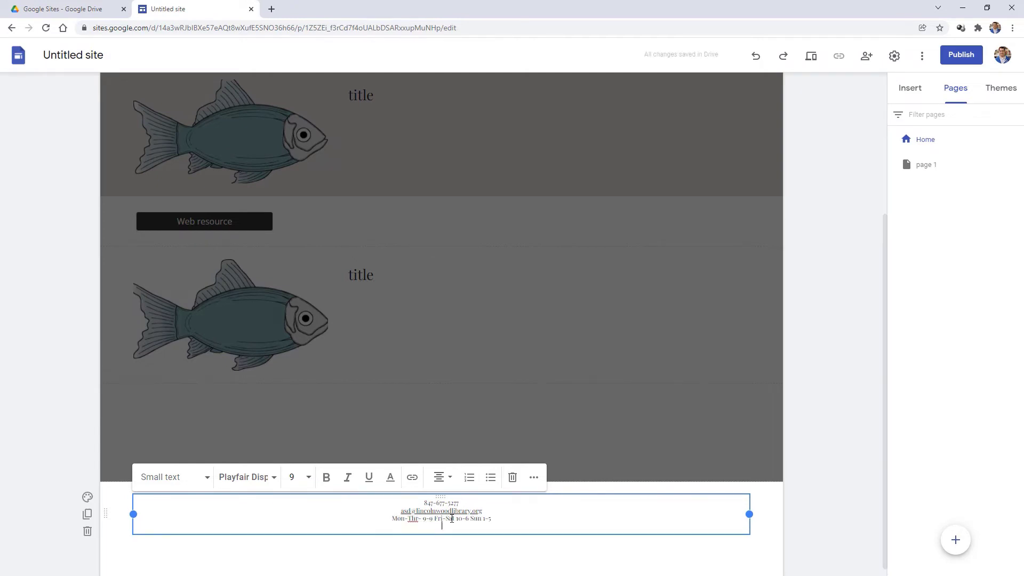
type("(C) 2022 Last updated 1/15/2022")
key("Return")
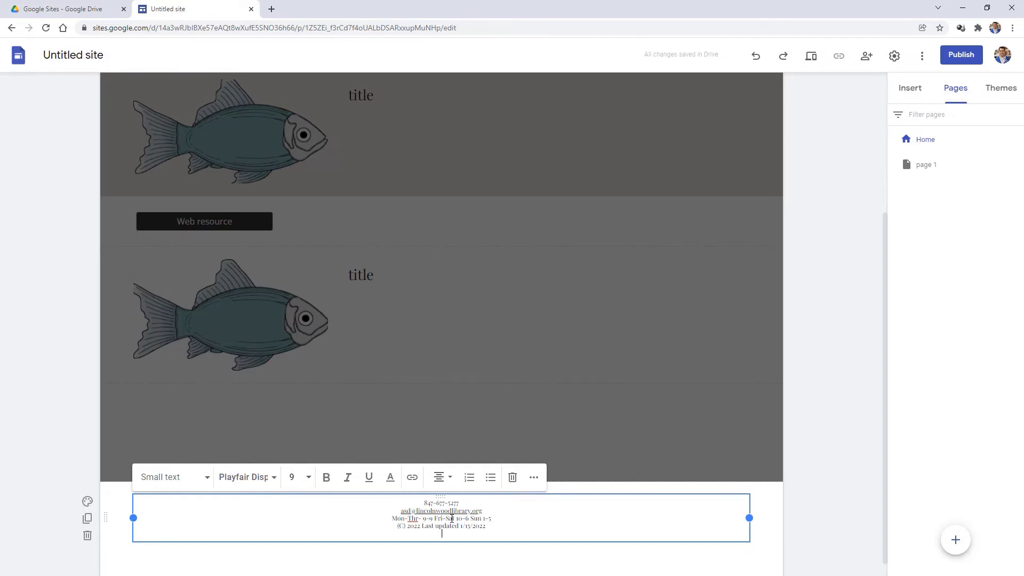
scroll(500, 512, "down", 1)
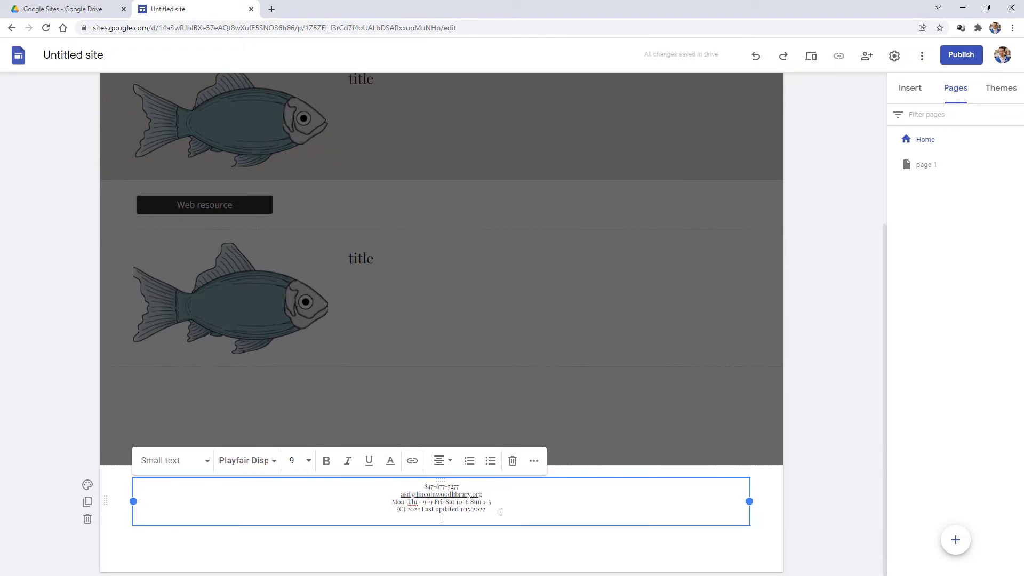
- Set all four footer lines to font size 18
left_click_drag(492, 510, 416, 484)
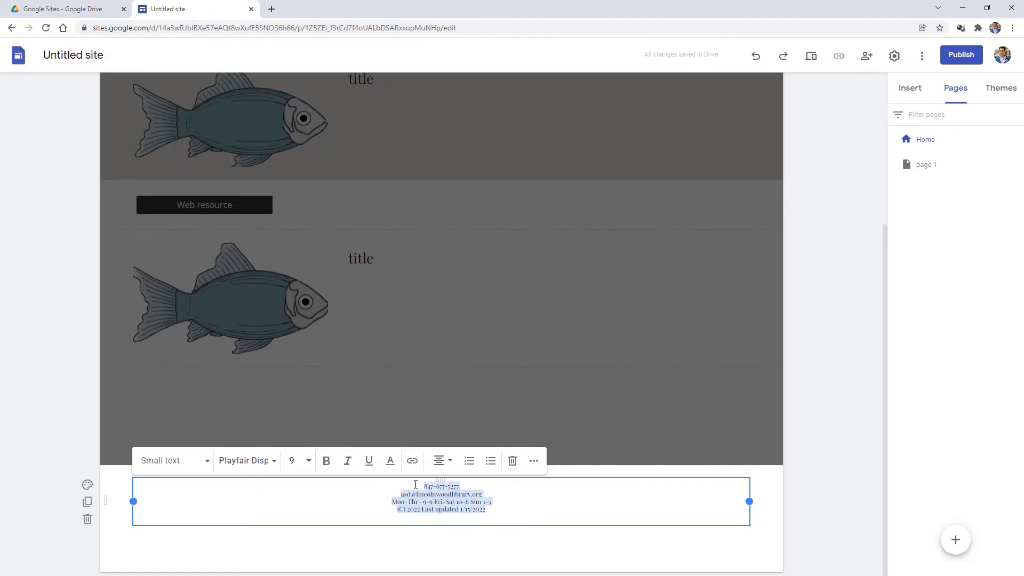
left_click(202, 462)
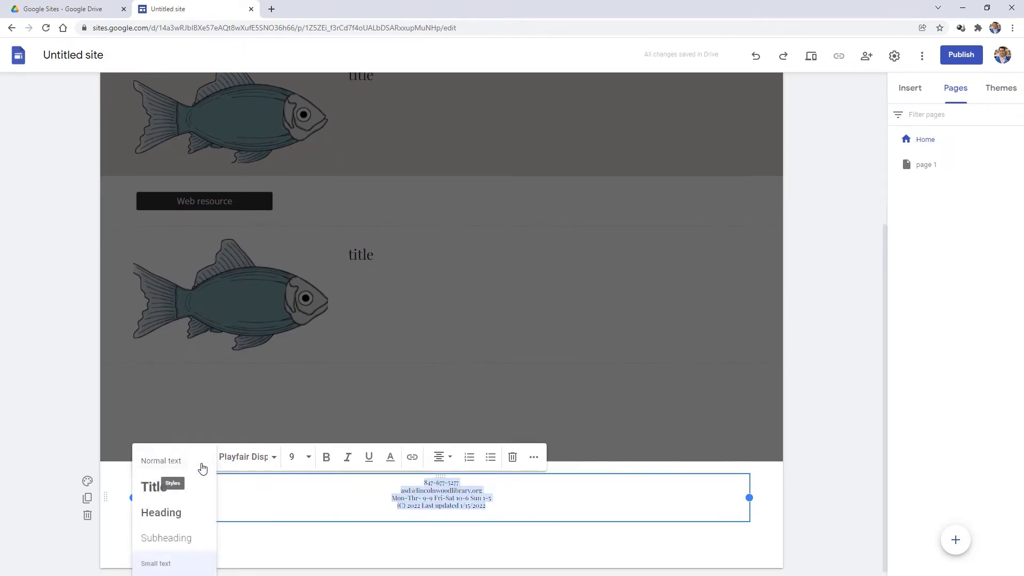
left_click(309, 454)
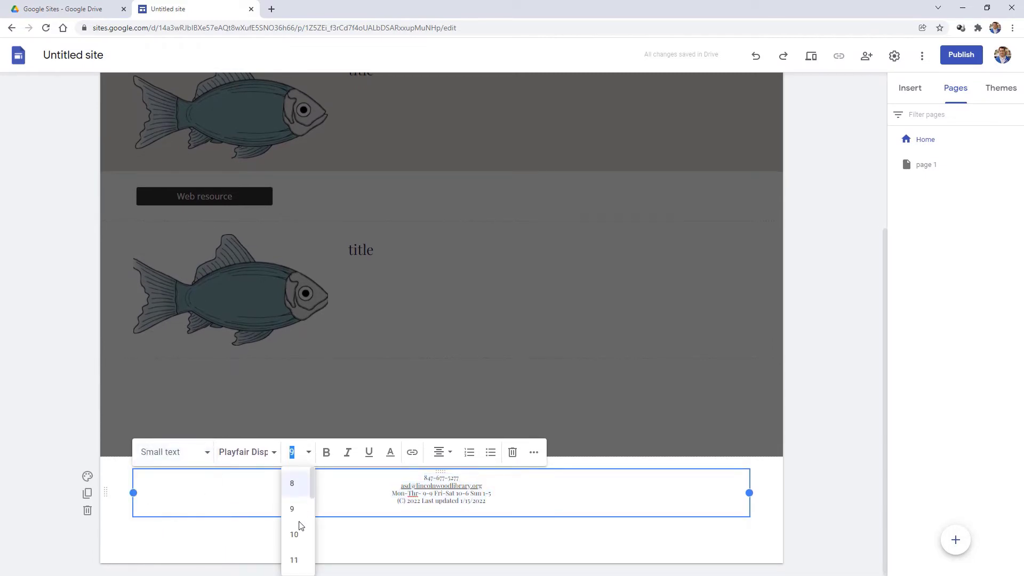
scroll(297, 558, "down", 2)
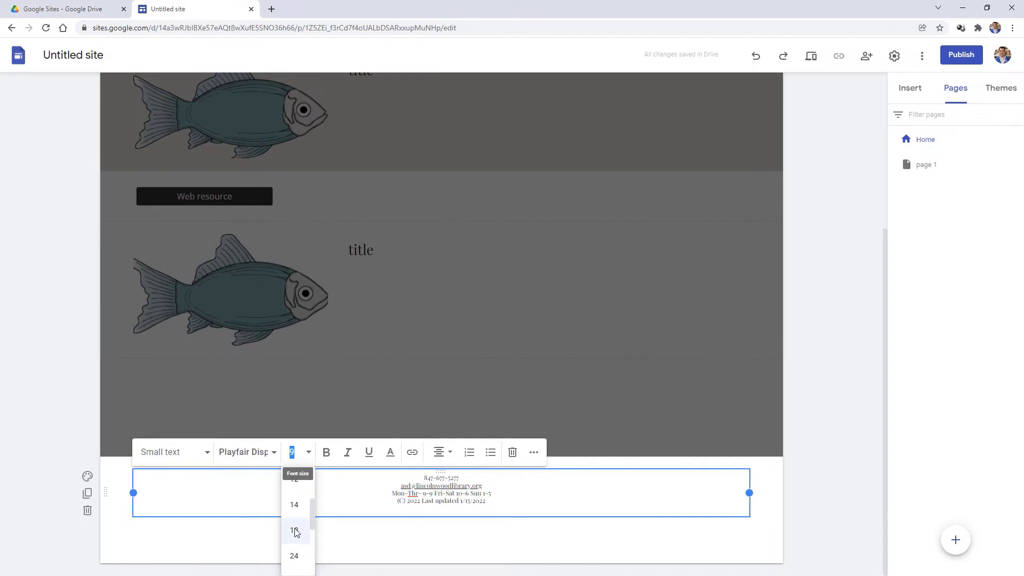
left_click(295, 532)
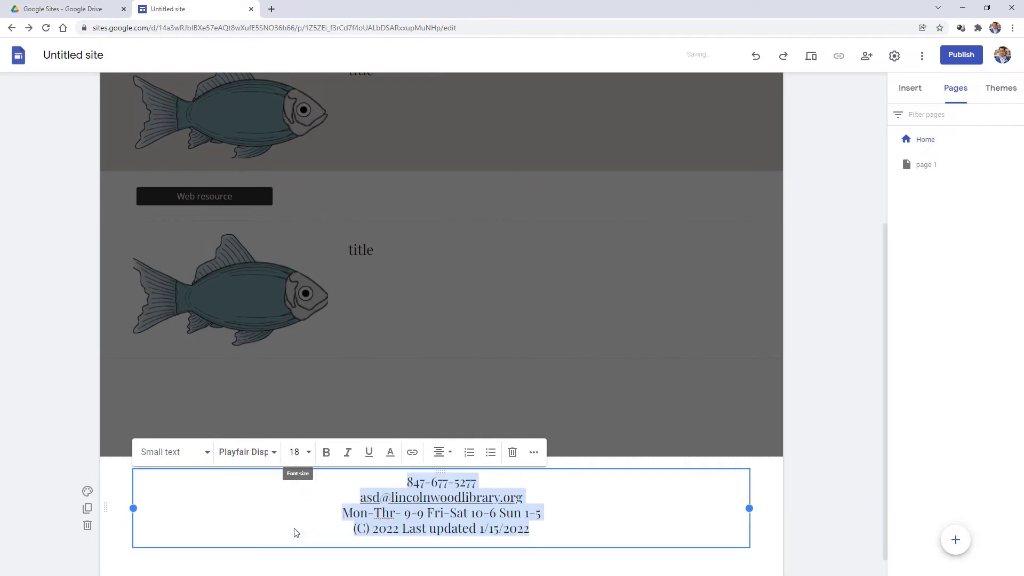
- Bold the phone and e-mail lines and italicise the opening hours line
left_click(408, 502)
left_click(328, 511)
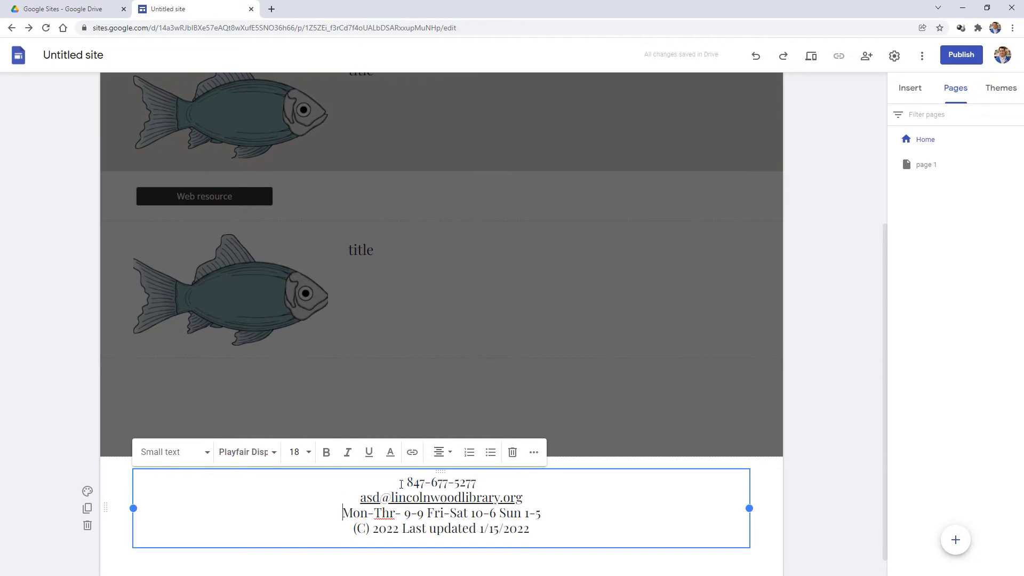
left_click_drag(402, 484, 493, 488)
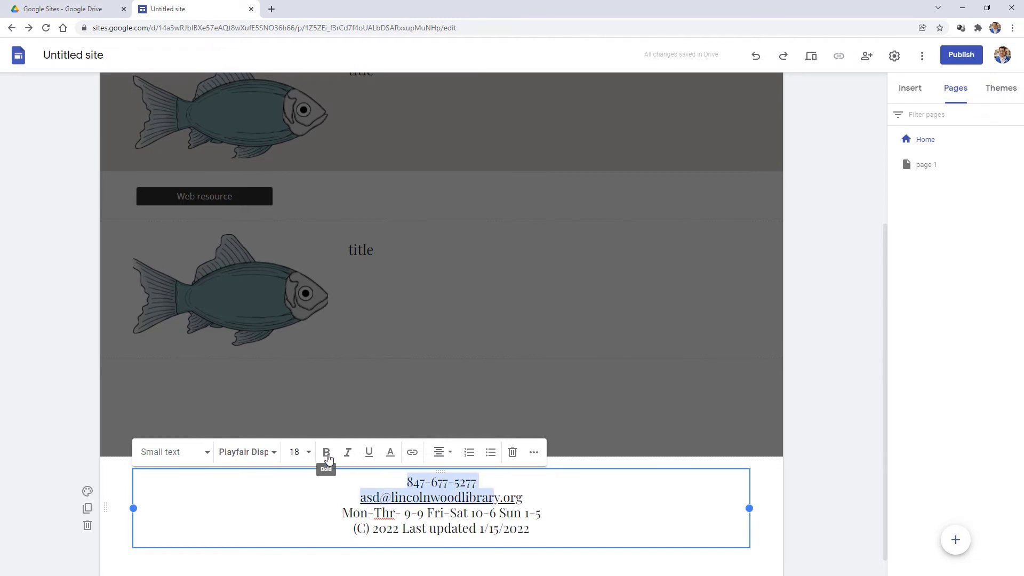
left_click(327, 453)
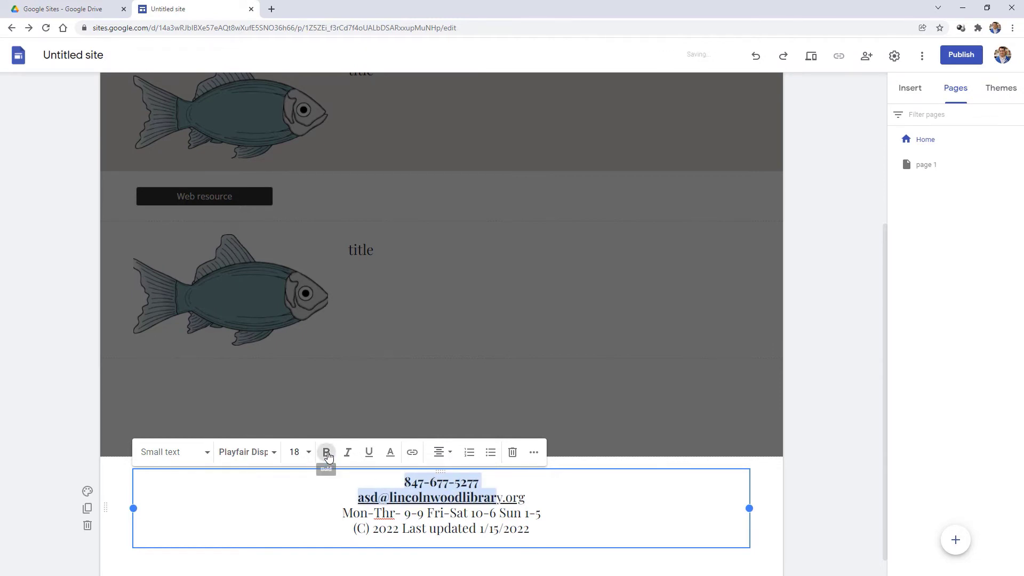
left_click(344, 511)
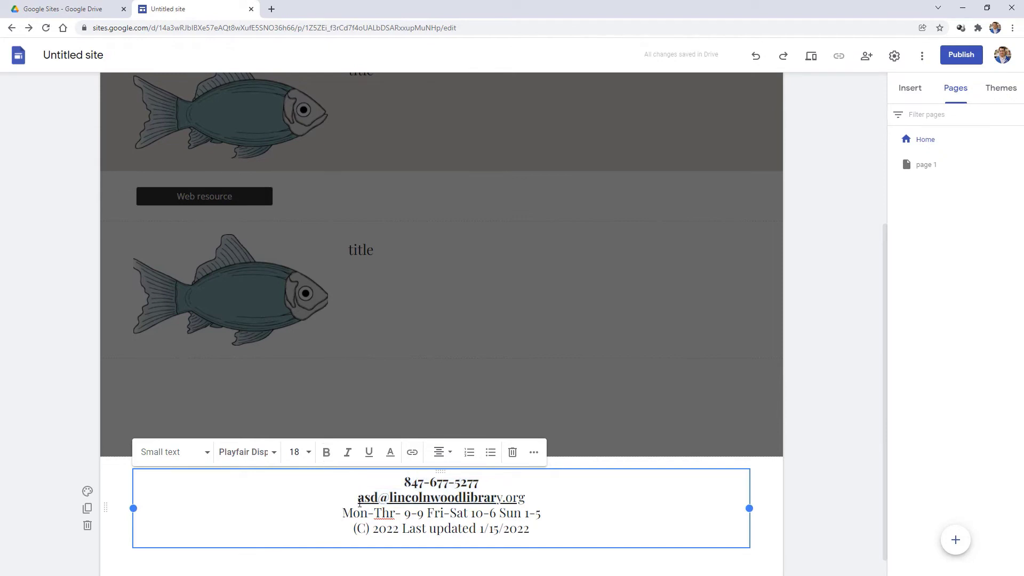
key("shift+Right")
key("shift+Right")
key("shift+Right")
key("shift+Right")
key("shift+Right")
key("shift+Right")
key("shift+Right")
key("shift+Right")
key("shift+Right")
key("shift+Right")
key("shift+Right")
key("shift+Right")
key("shift+Right")
key("shift+Right")
key("shift+Right")
key("shift+Right")
key("shift+Right")
key("shift+Right")
key("shift+Right")
key("shift+Right")
key("shift+Right")
key("shift+Right")
key("shift+Right")
key("shift+Right")
key("shift+Right")
key("shift+Right")
key("shift+Right")
key("shift+Right")
key("shift+Right")
key("shift+Right")
key("shift+Right")
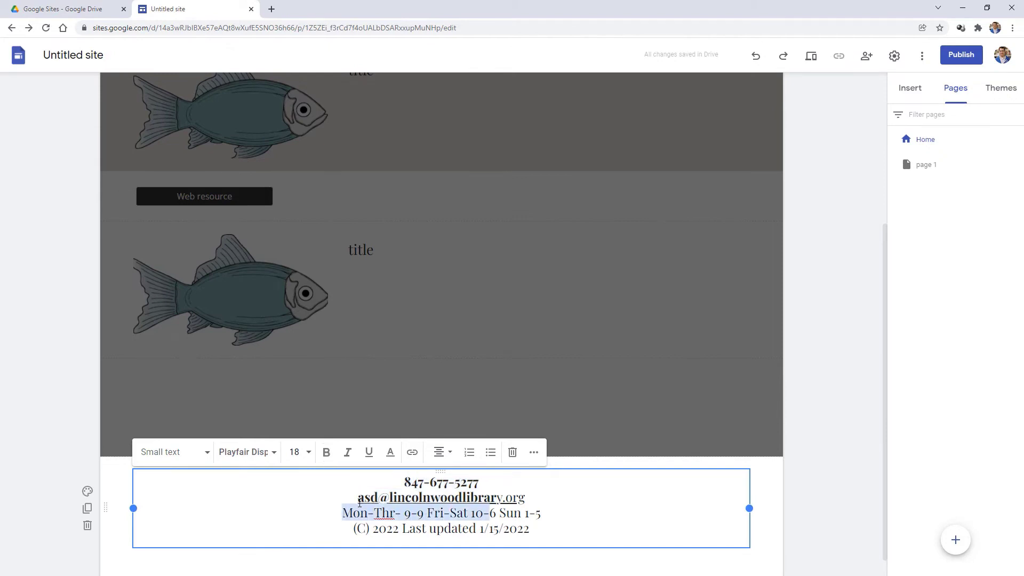
left_click(348, 453)
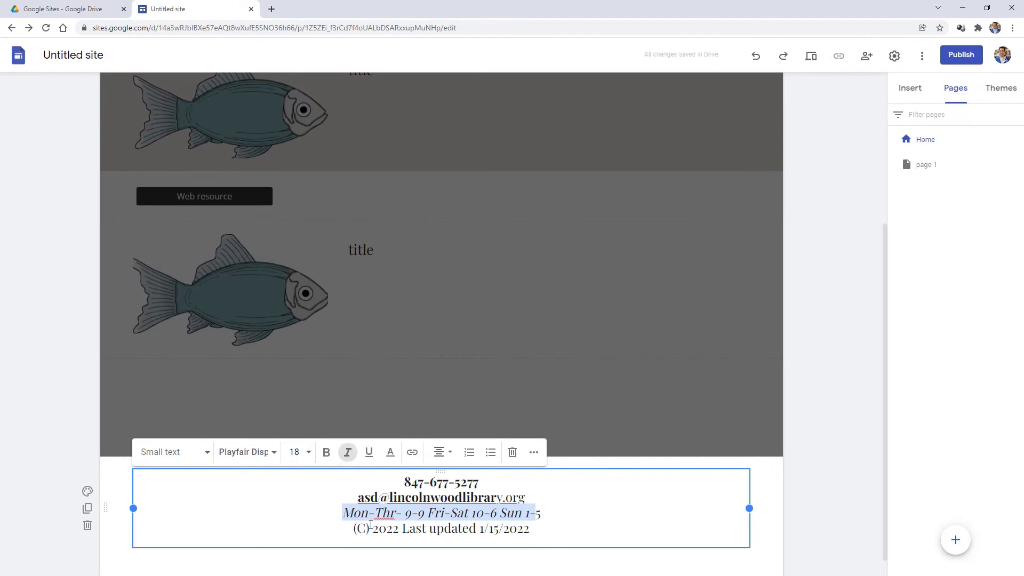
- Underline the copyright line and colour the e-mail address blue
left_click_drag(350, 528, 530, 528)
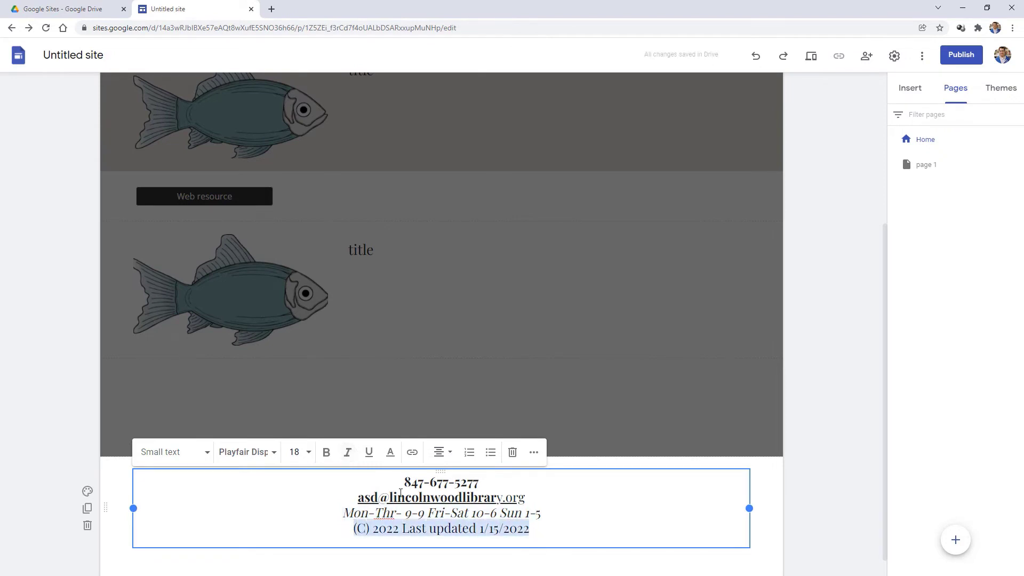
left_click(369, 453)
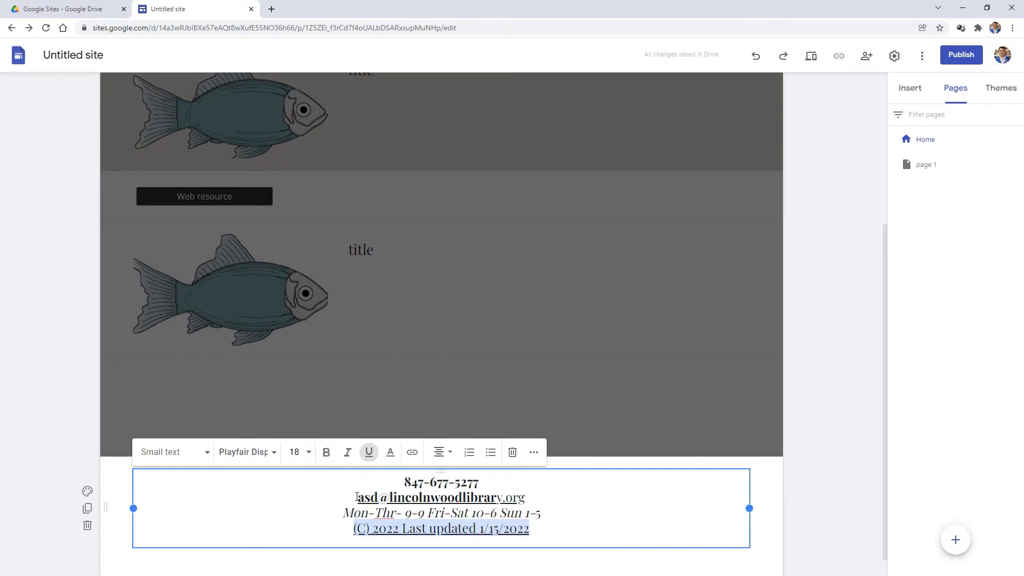
left_click_drag(356, 497, 536, 499)
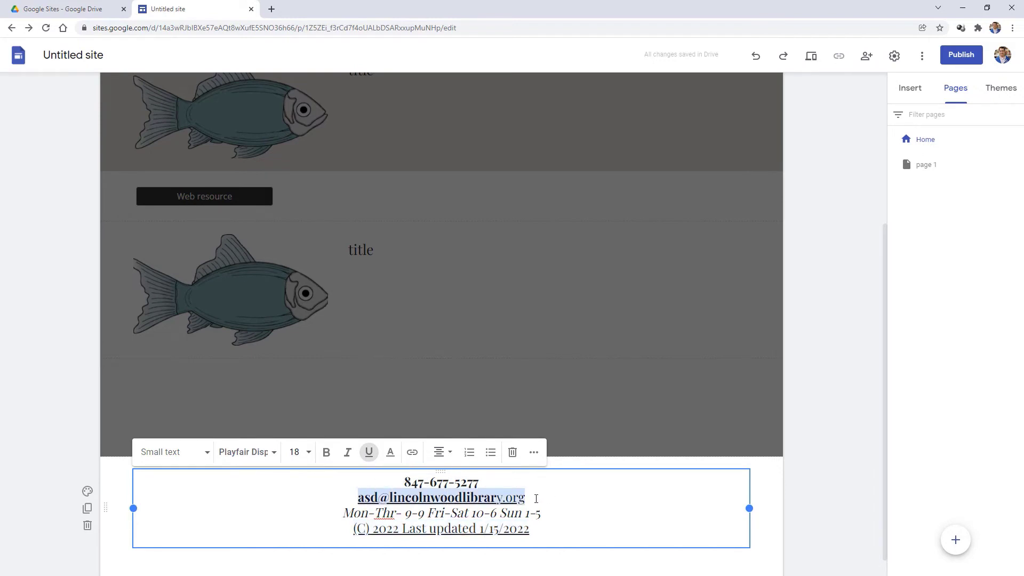
left_click(391, 453)
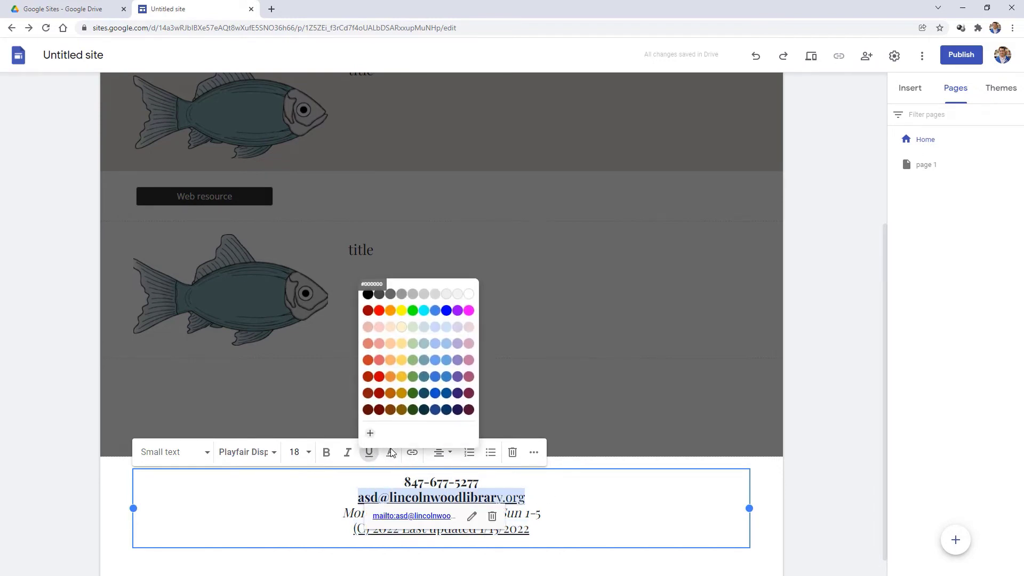
left_click(435, 377)
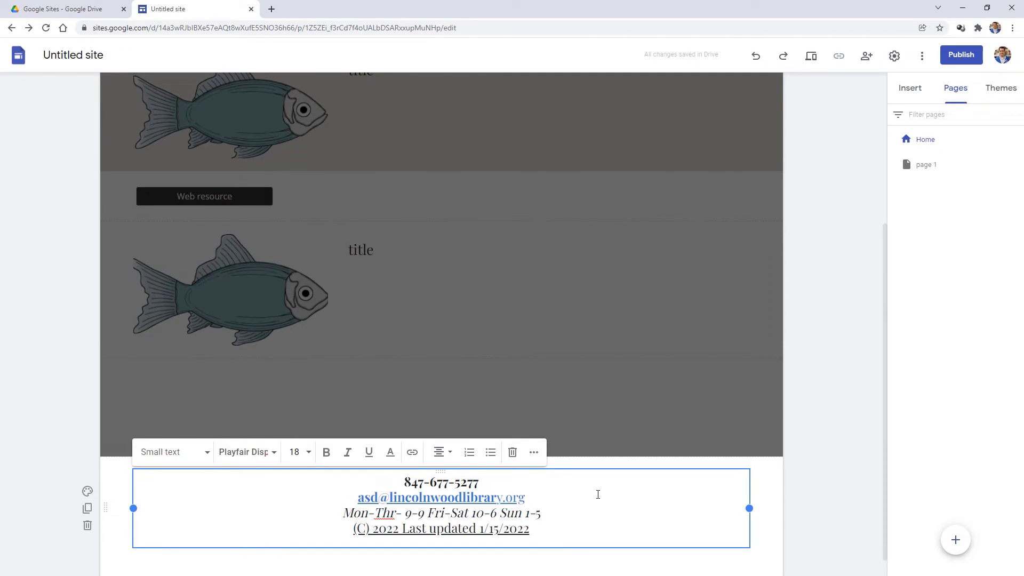
- Leave the footer, switch to editing page 1, and show the Insert panel's element list
left_click(688, 374)
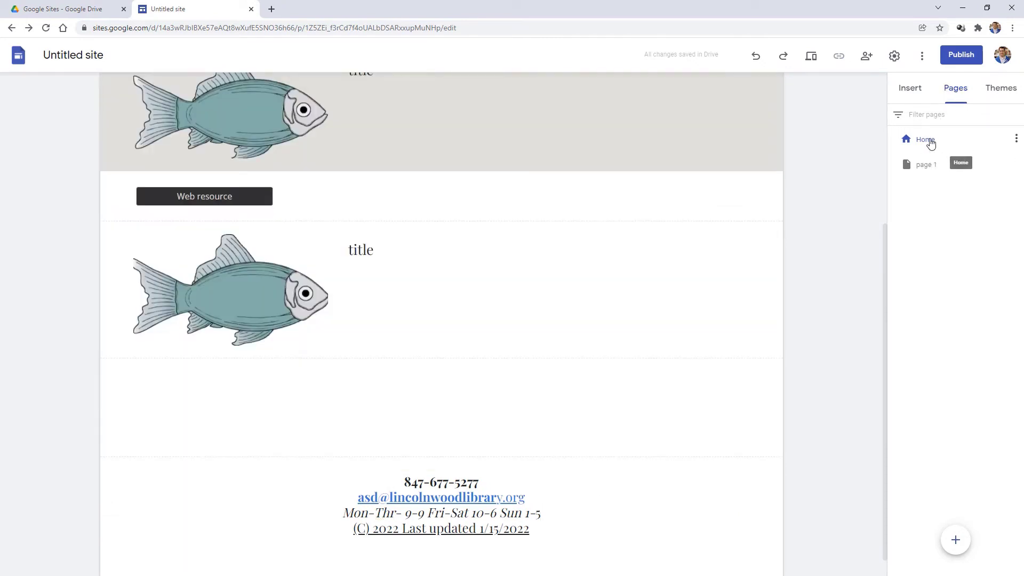
left_click(927, 166)
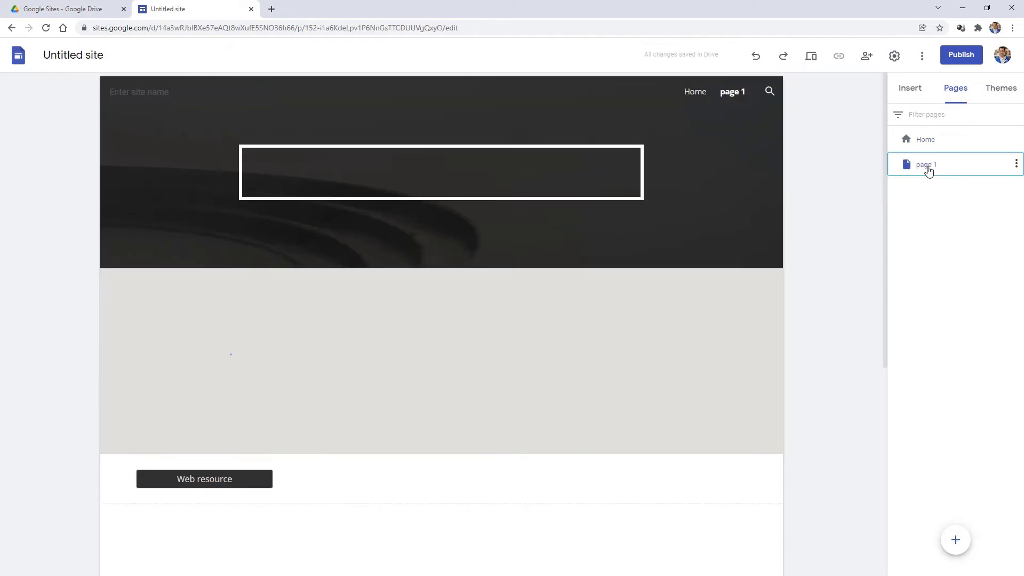
scroll(609, 336, "down", 5)
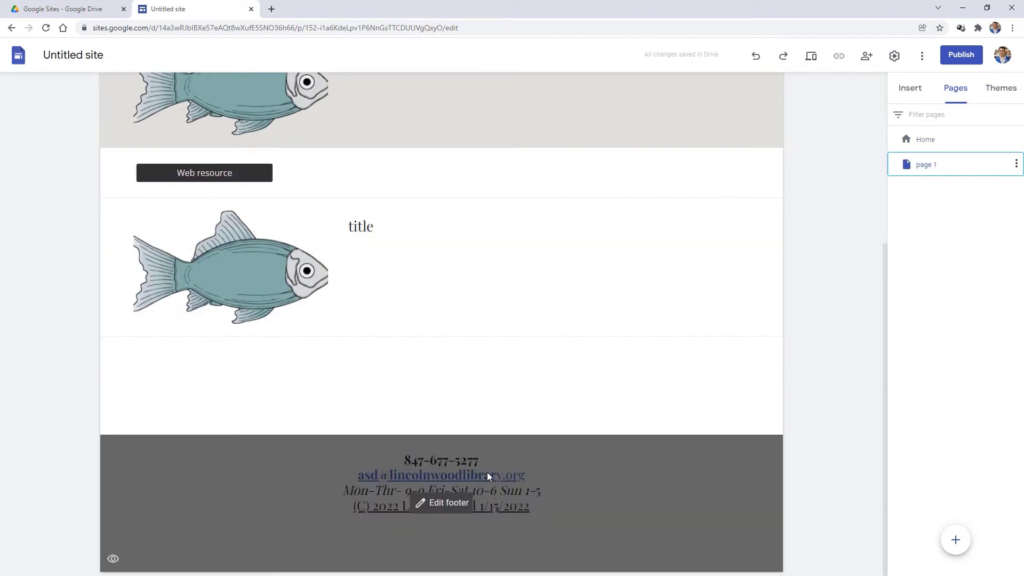
left_click(913, 92)
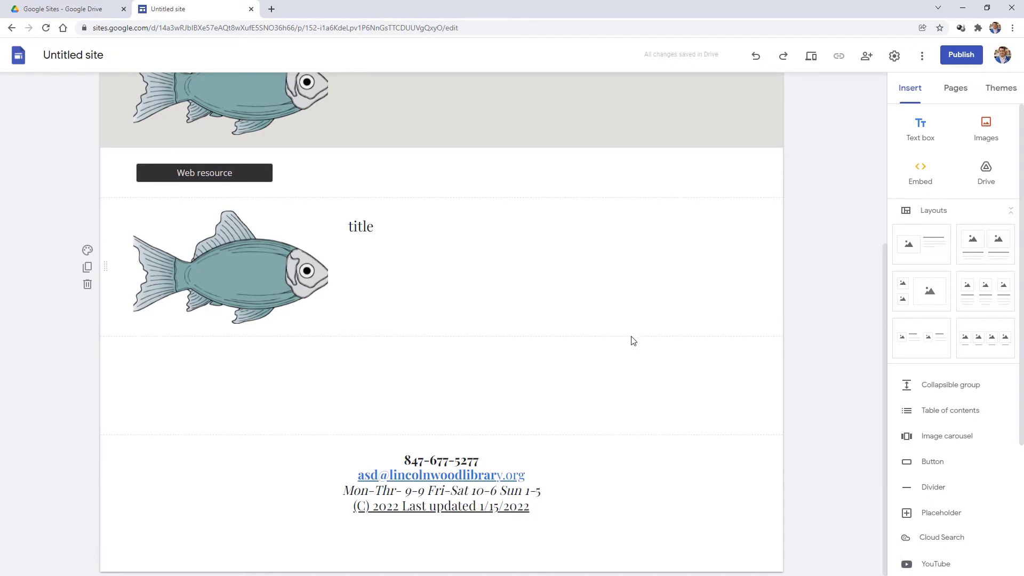
scroll(928, 485, "down", 3)
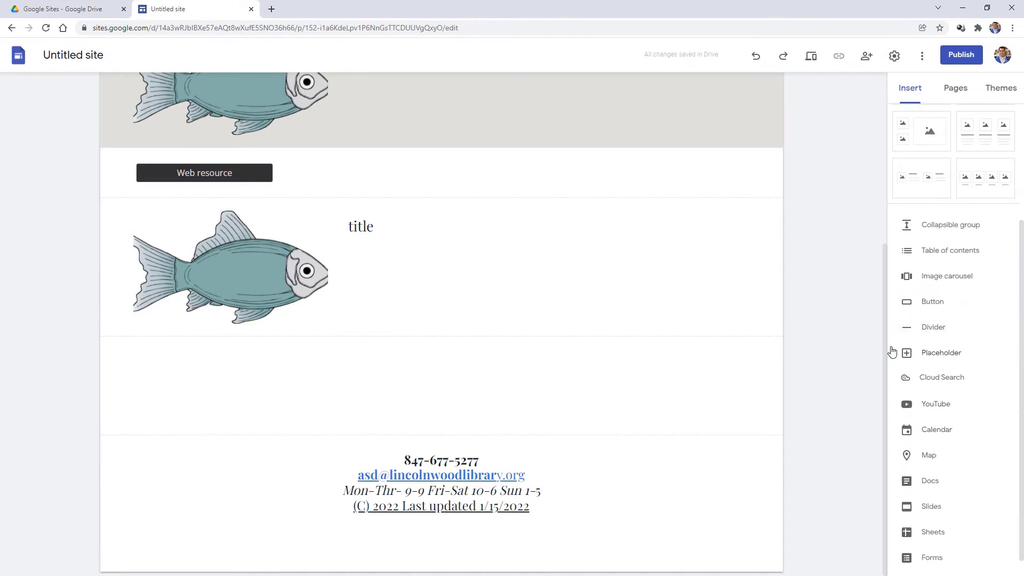
- Insert a divider below the fish section, then a new empty text box
left_click(933, 326)
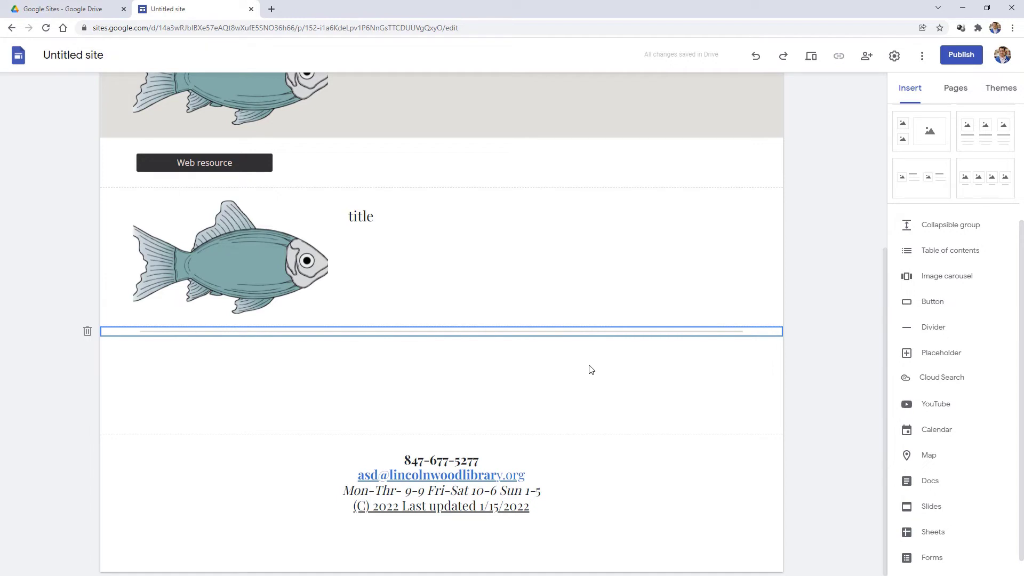
scroll(925, 130, "up", 3)
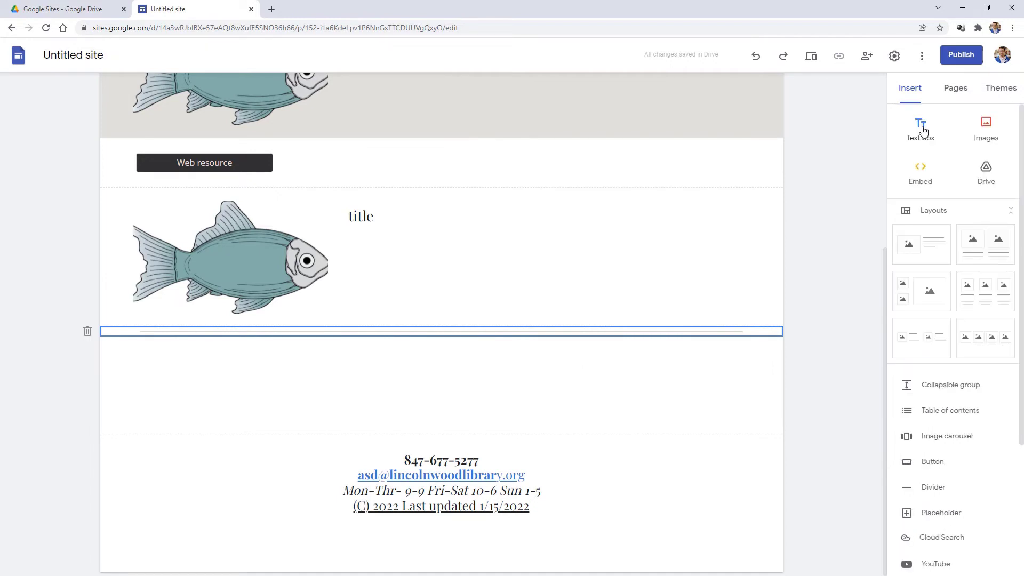
left_click(920, 131)
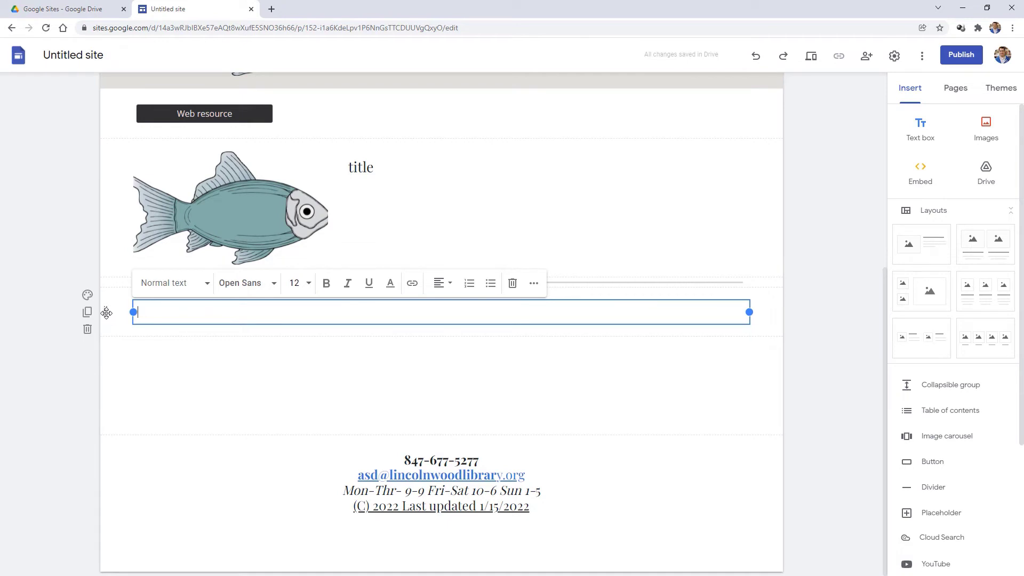
- Move the text box directly under the fish and type 'This is a sentence of text'
left_click_drag(107, 311, 264, 282)
left_click(197, 298)
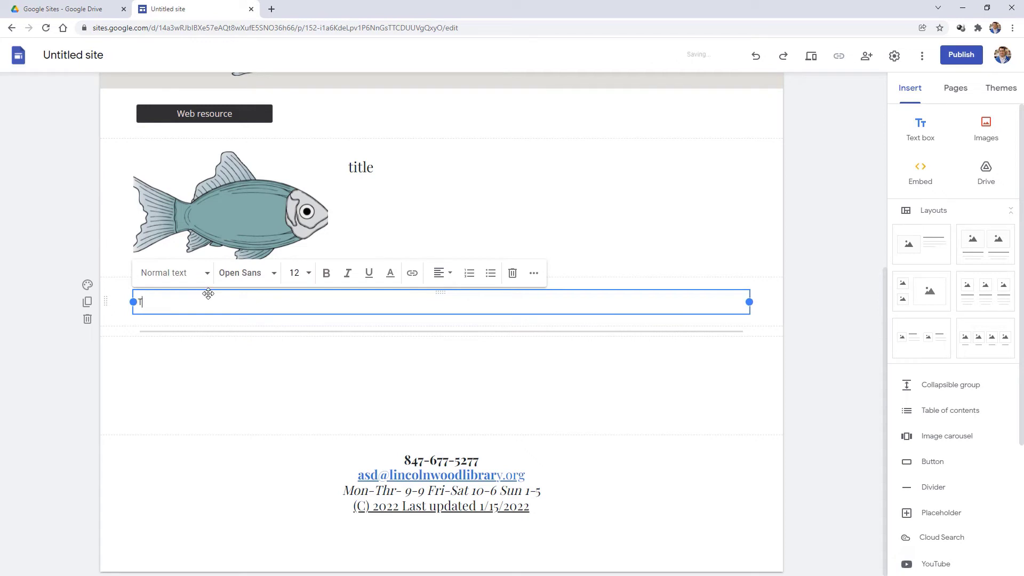
type("This is a sentence of text.")
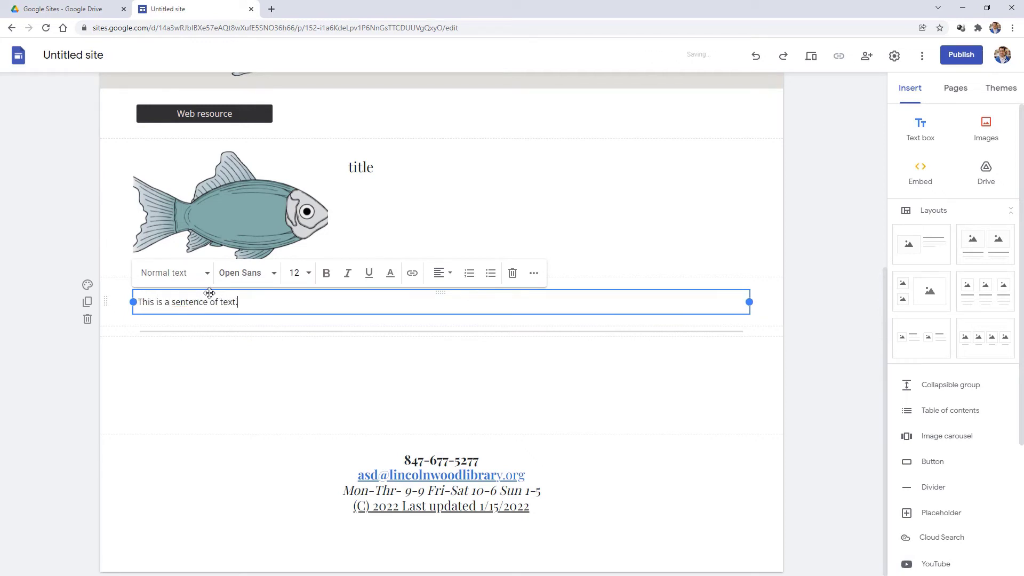
left_click_drag(182, 302, 208, 303)
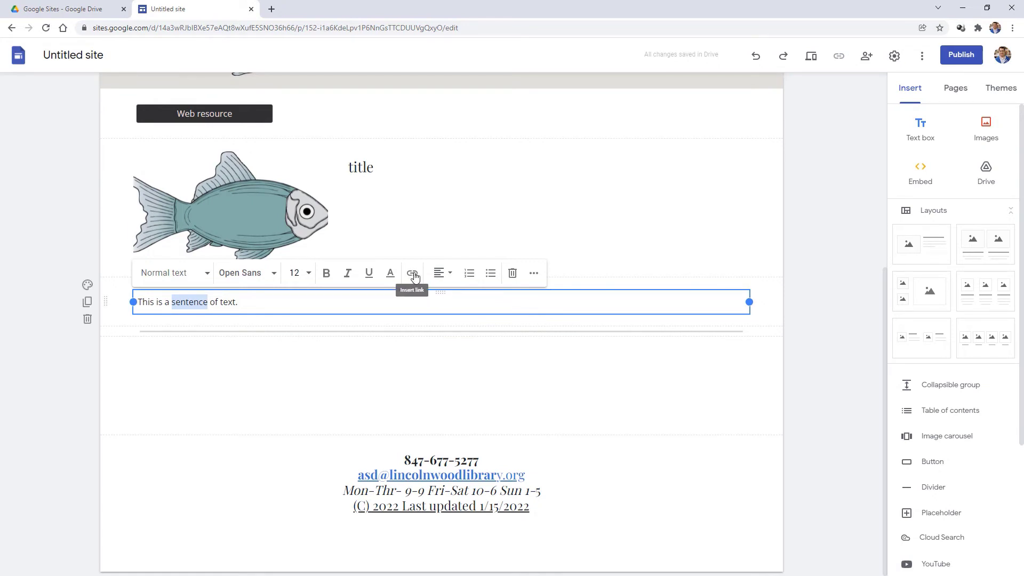
left_click(414, 275)
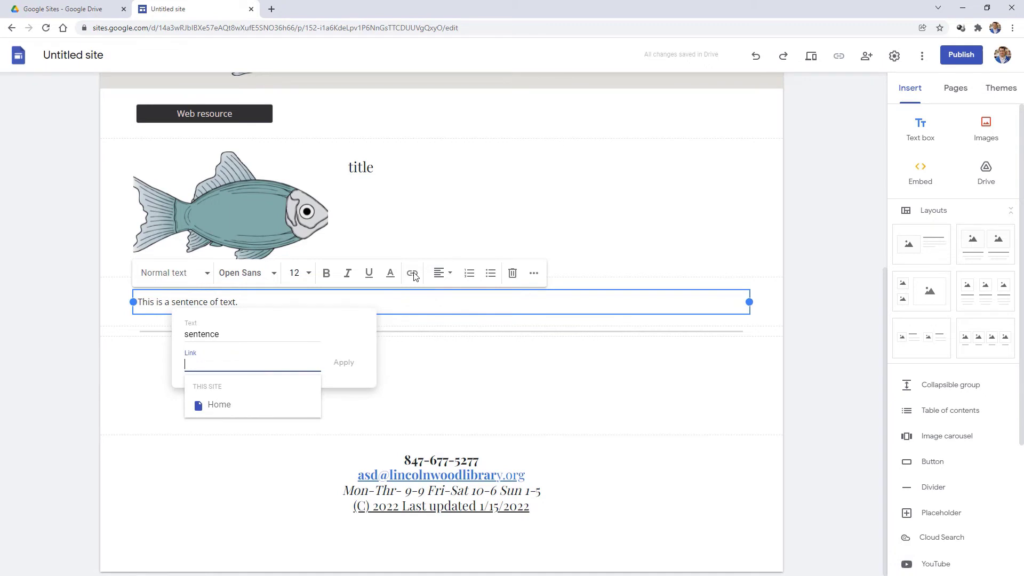
type("https://")
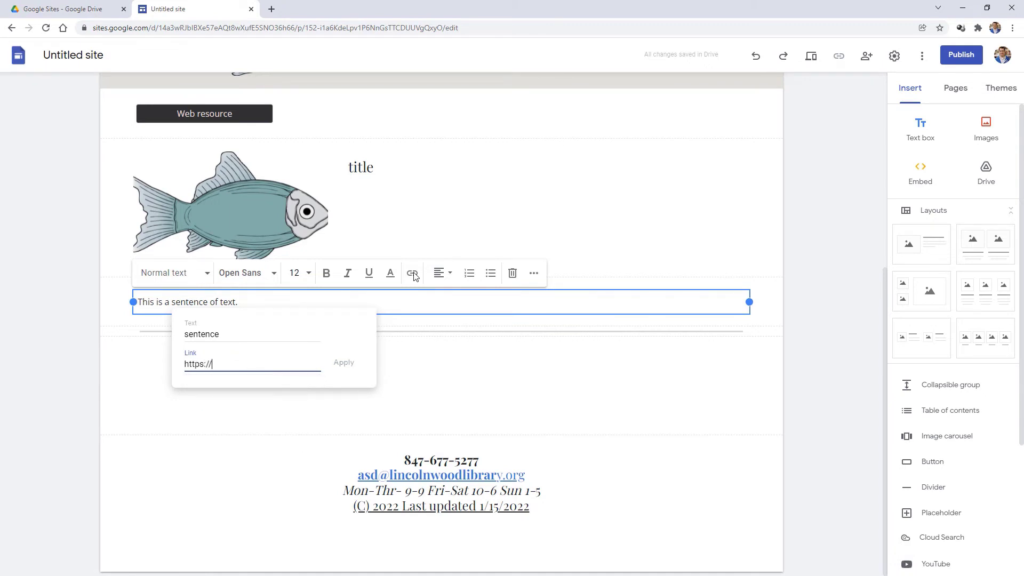
type("www.lincolnwoodlibrary.org/")
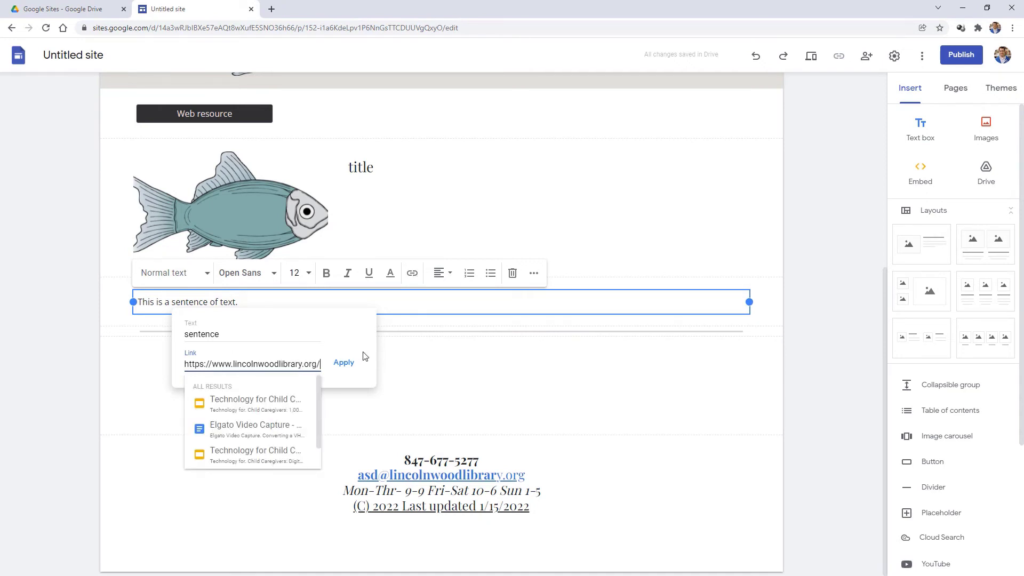
left_click(343, 363)
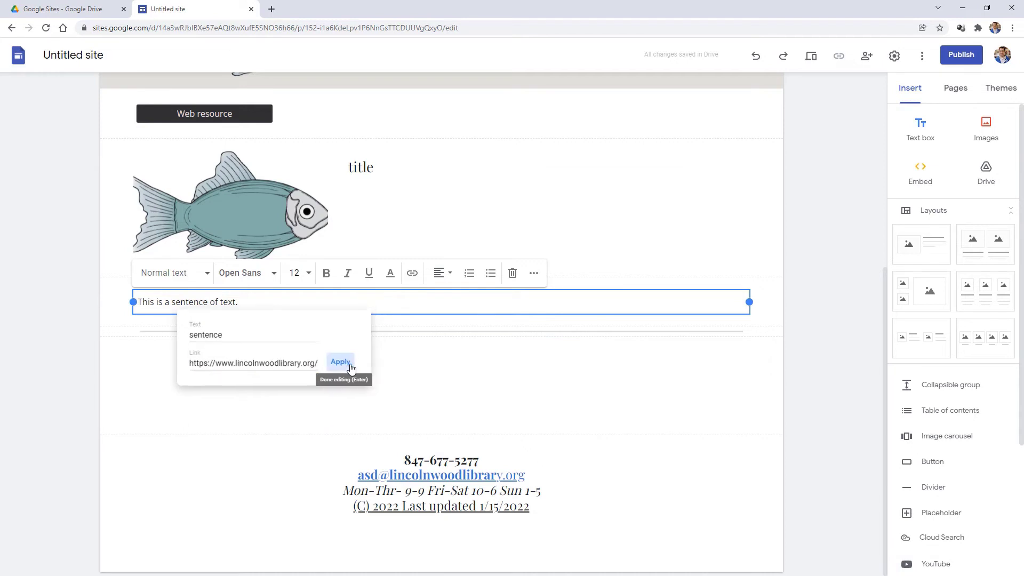
left_click(193, 302)
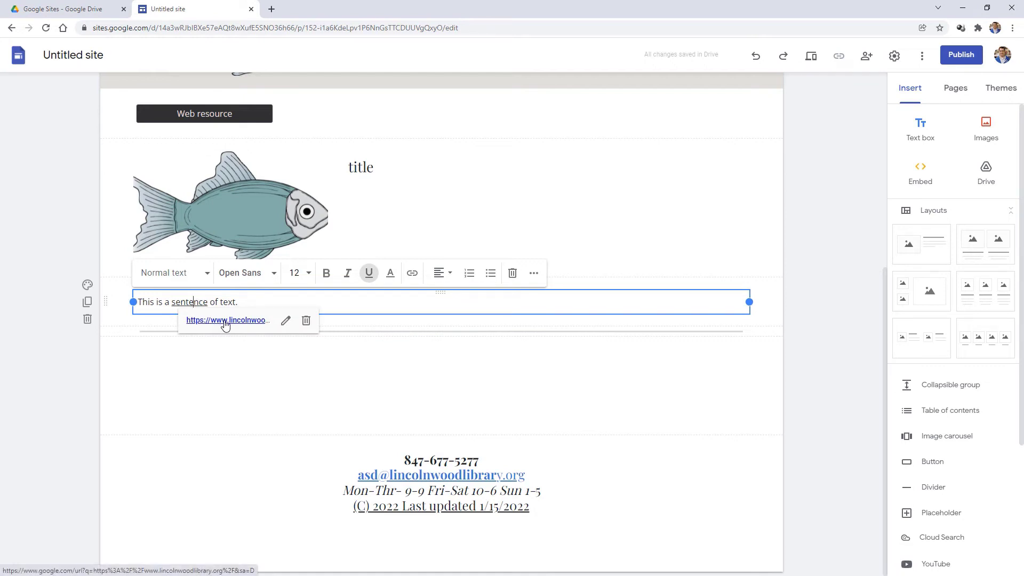
left_click(260, 303)
key("Return")
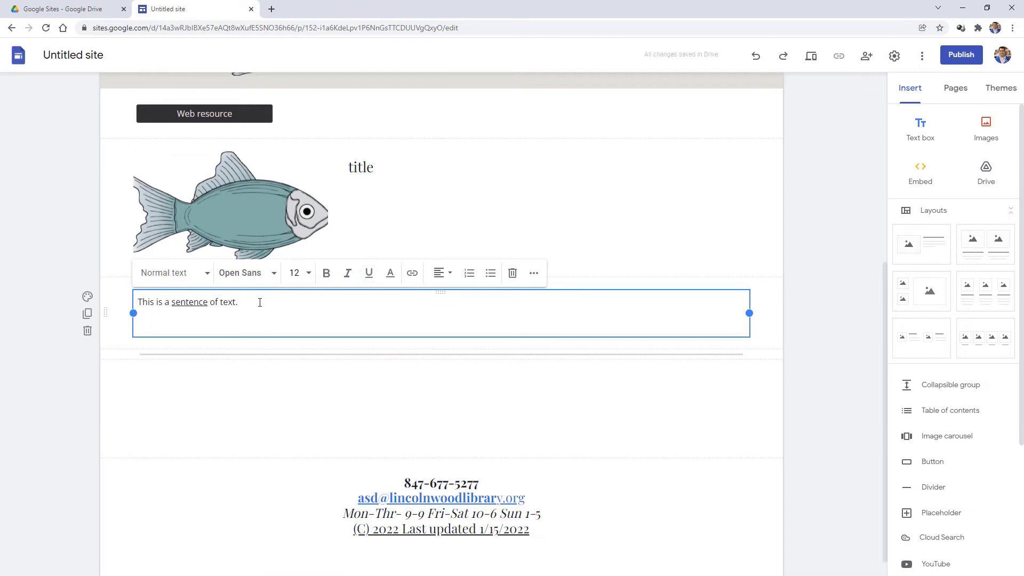
- Add a numbered list with items Thing 1, Thing 2 and Thing 3
left_click(469, 273)
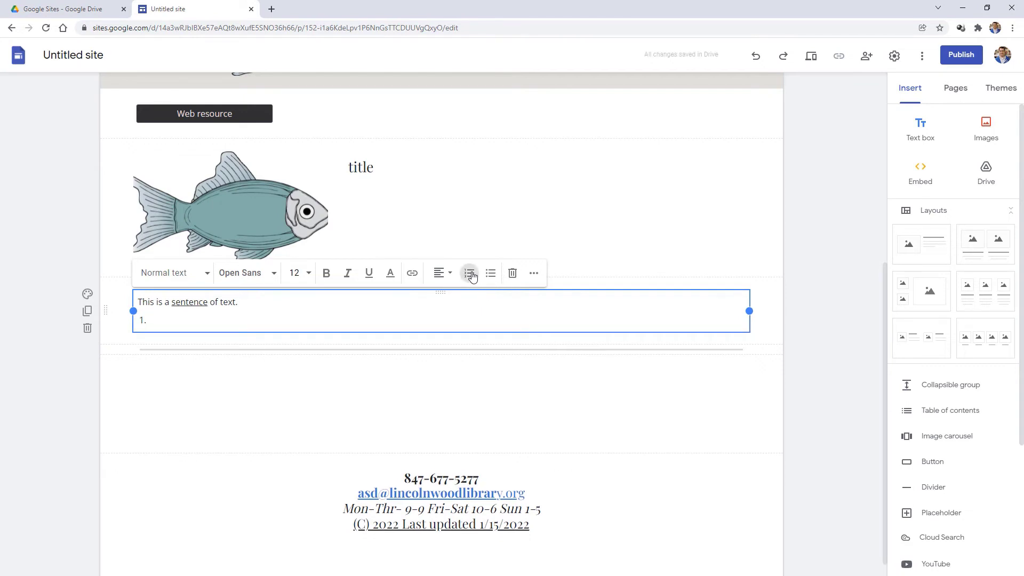
type("Thing 1")
key("Return")
type("Thing 2")
key("Return")
type("Thing 3")
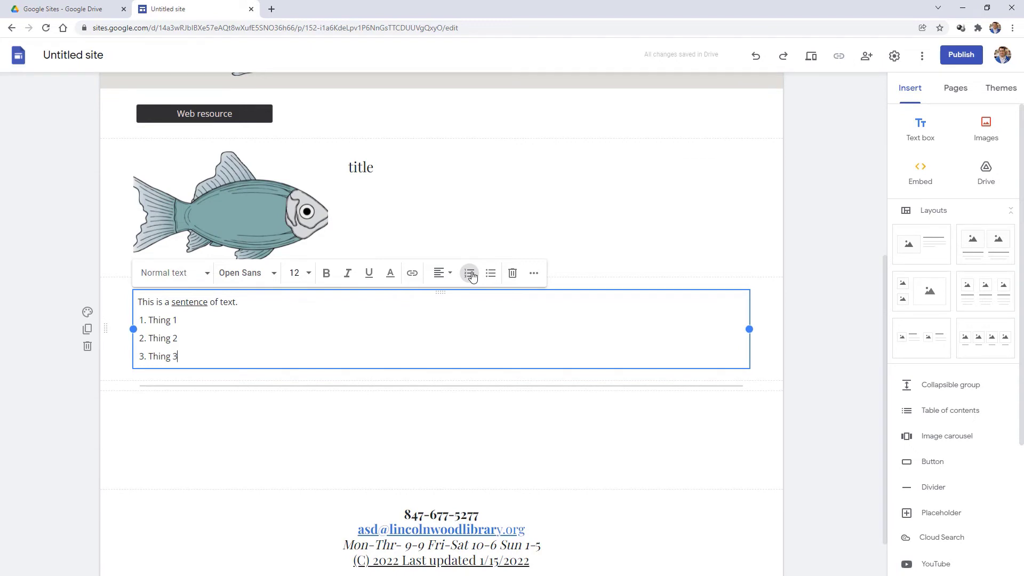
key("Return")
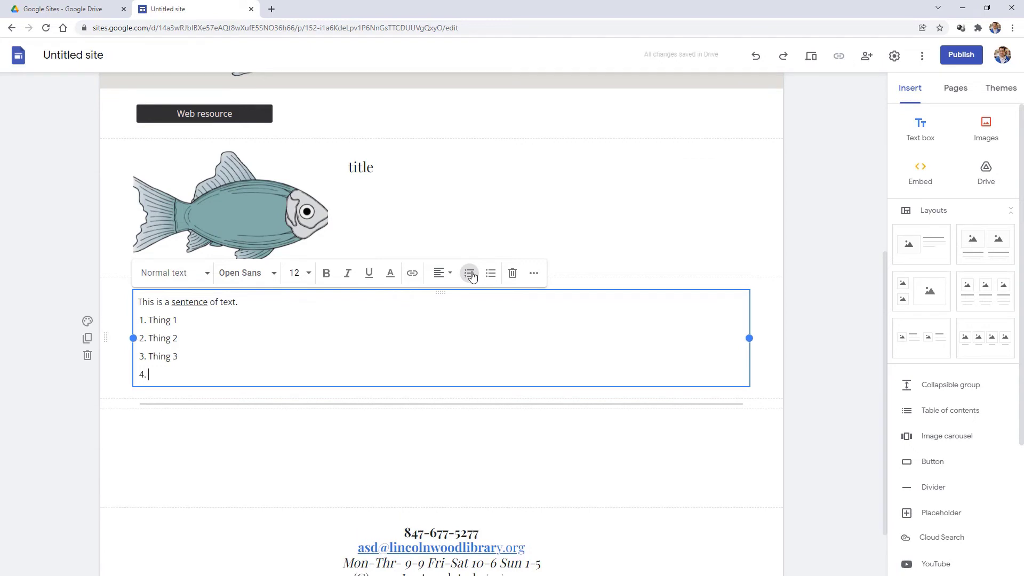
left_click(470, 274)
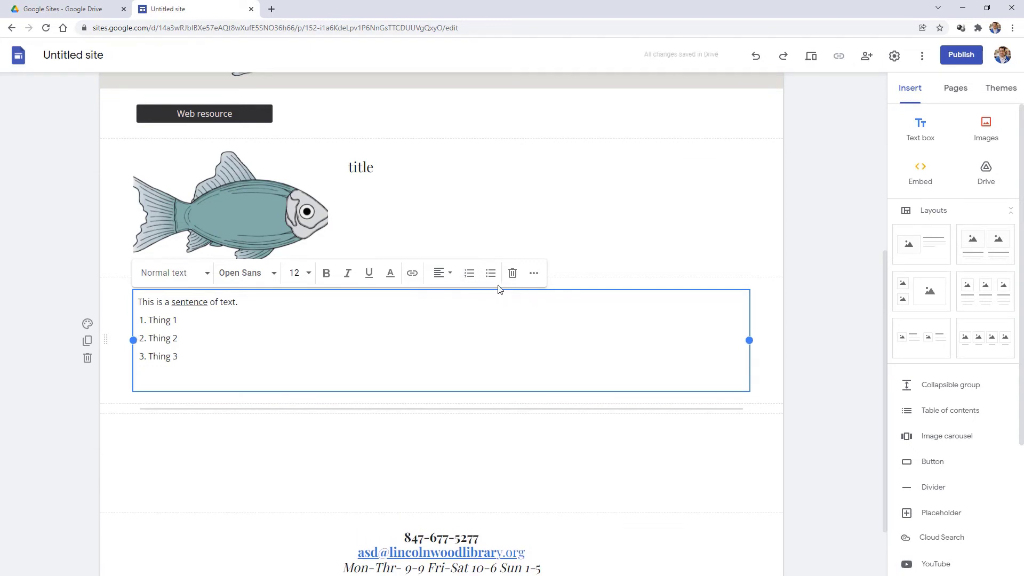
- Add three 'Bullet' items, then the plain line 'Back to main text.'
left_click(491, 275)
type("B")
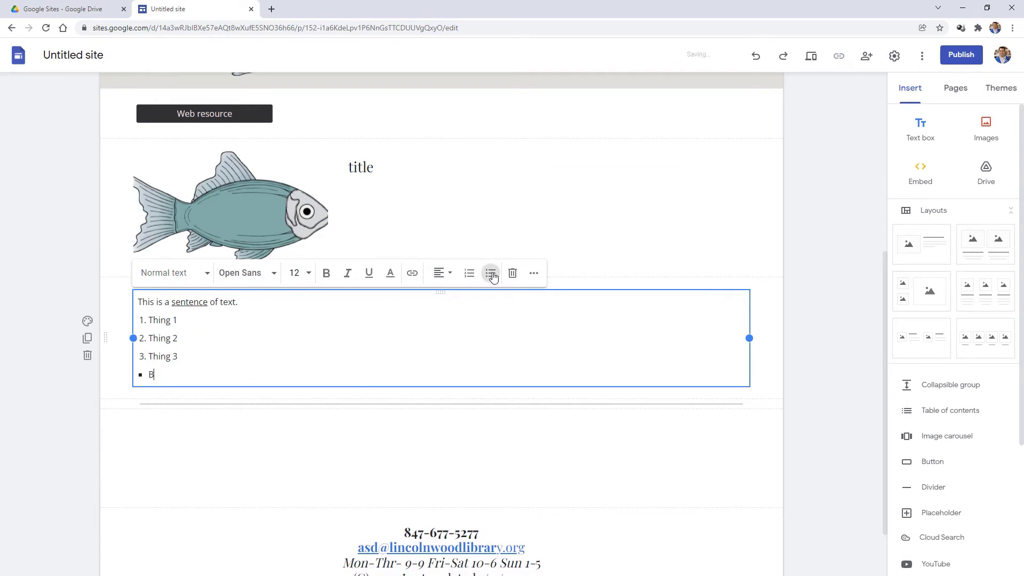
type("ullet")
key("Return")
type("Bullet")
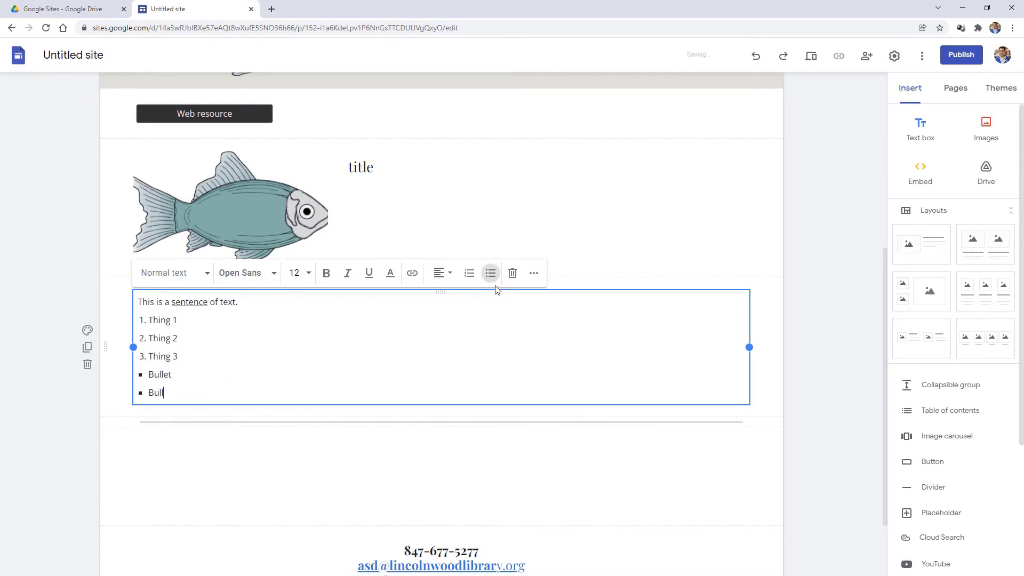
key("Return")
type("Bullet")
key("Return")
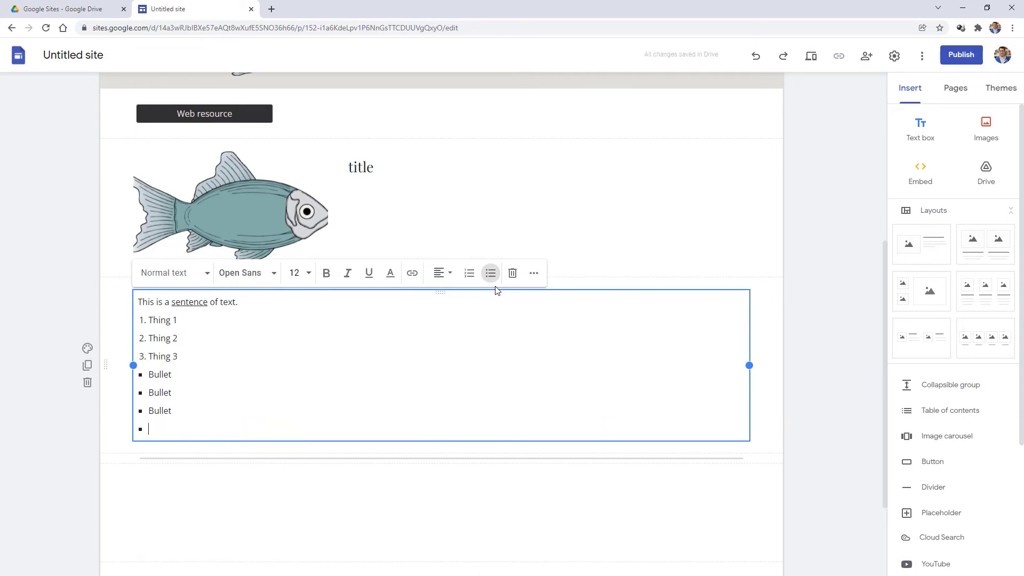
key("Return")
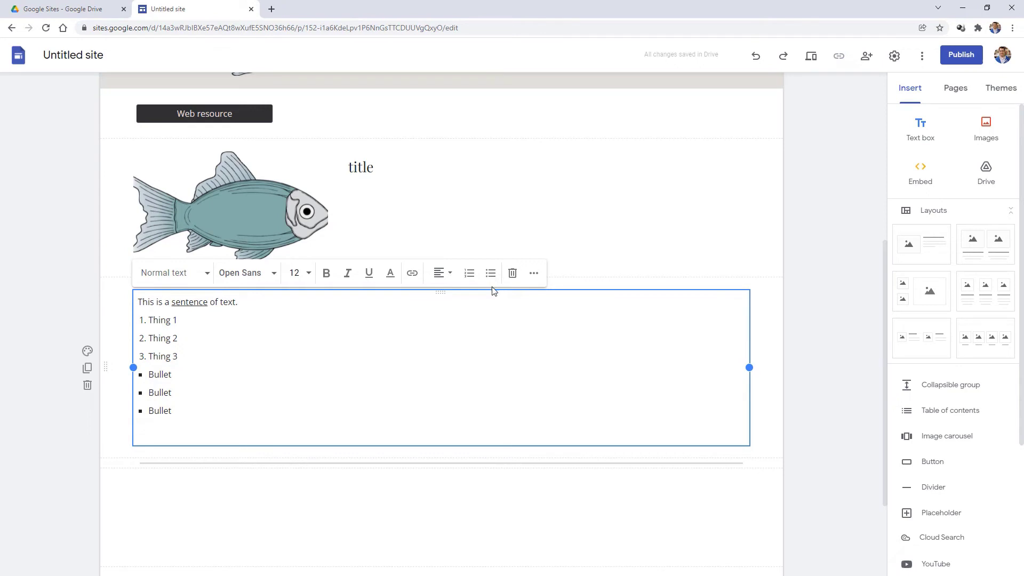
type("Back to main text.")
- Add a nested sub-bullet 'lists within lists' under the third Bullet
left_click(226, 406)
key("Return")
key("Tab")
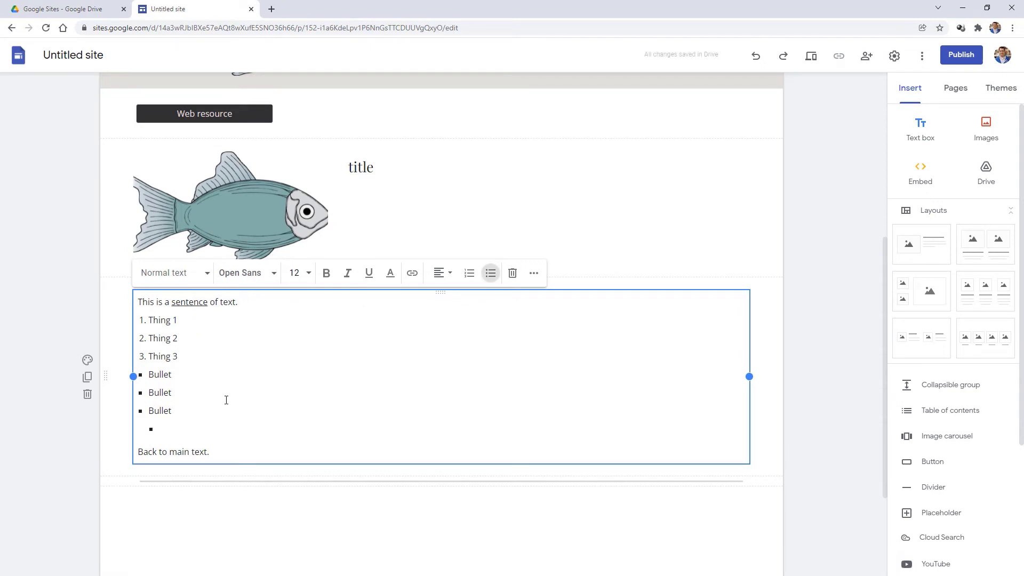
type("lists within lists")
left_click(534, 274)
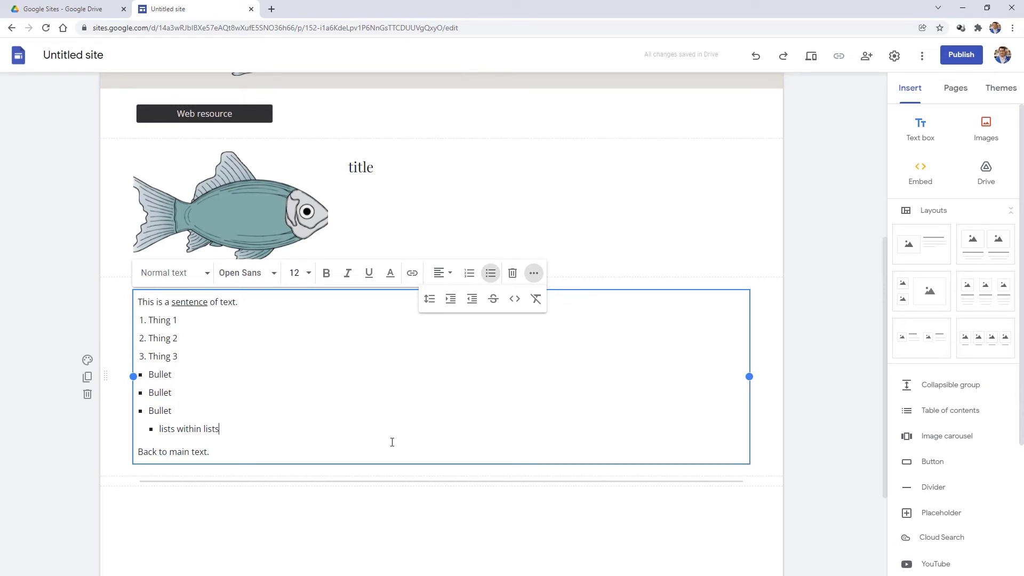
left_click(955, 88)
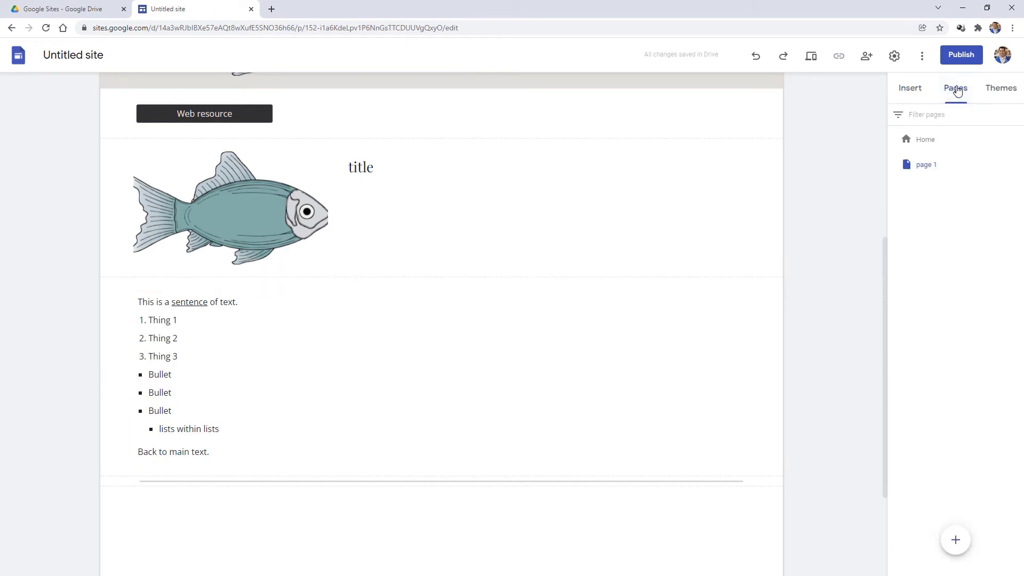
- Create a new page named 'page 2'
mouse_move(956, 545)
mouse_move(928, 168)
left_mouse_down()
mouse_move(955, 151)
mouse_move(932, 168)
left_mouse_up()
left_click(955, 539)
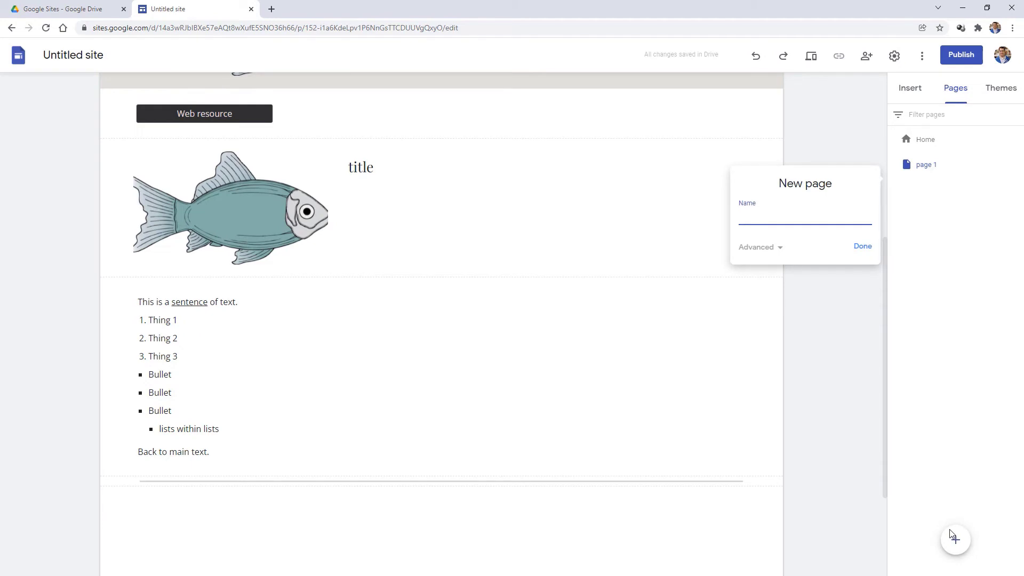
type("page 2")
left_click(861, 247)
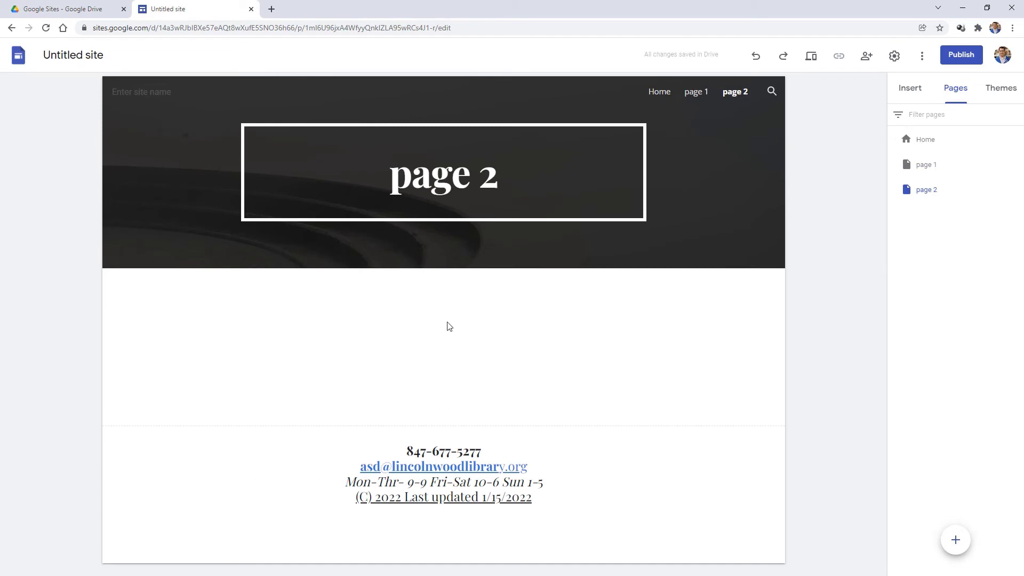
- Nest page 2 under page 1 as a subpage, then return to the Home page
mouse_move(468, 459)
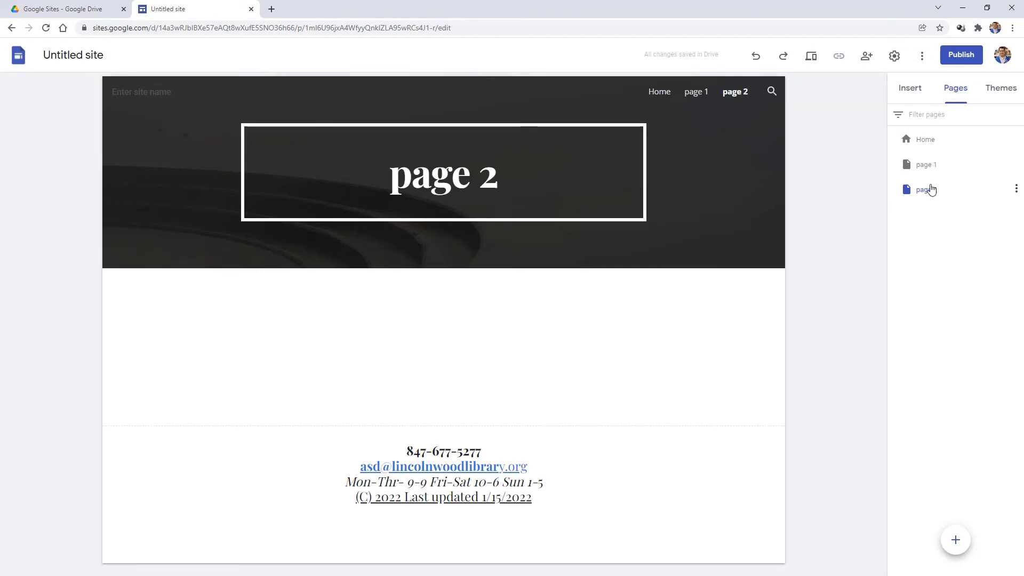
left_click_drag(923, 191, 929, 156)
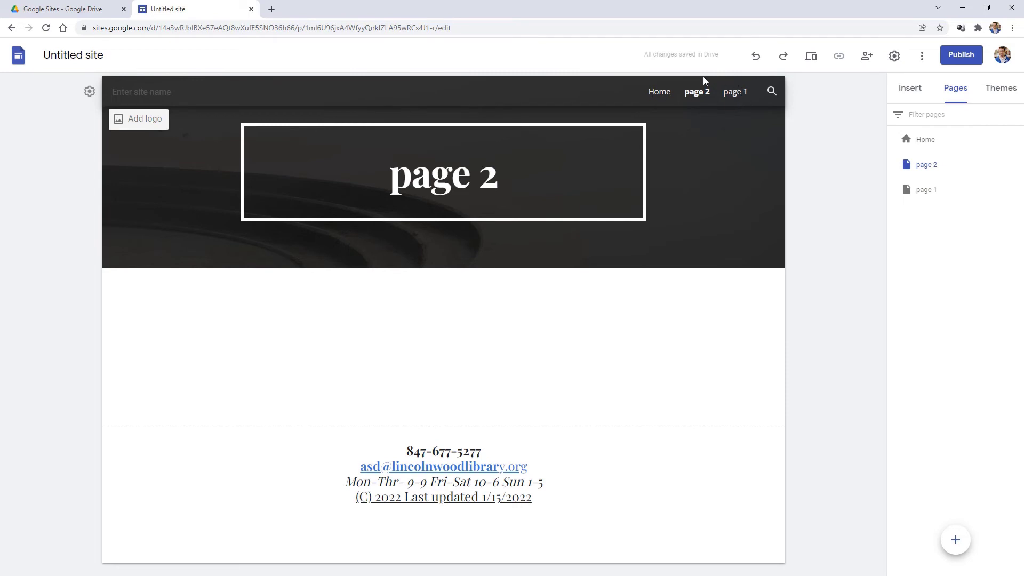
left_click_drag(926, 165, 936, 190)
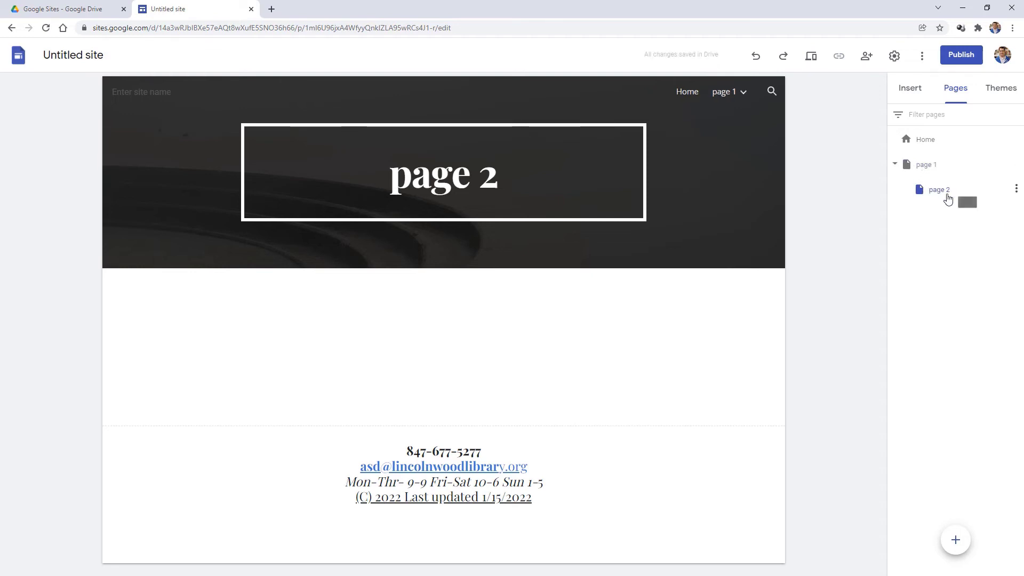
left_click(742, 93)
left_click(927, 143)
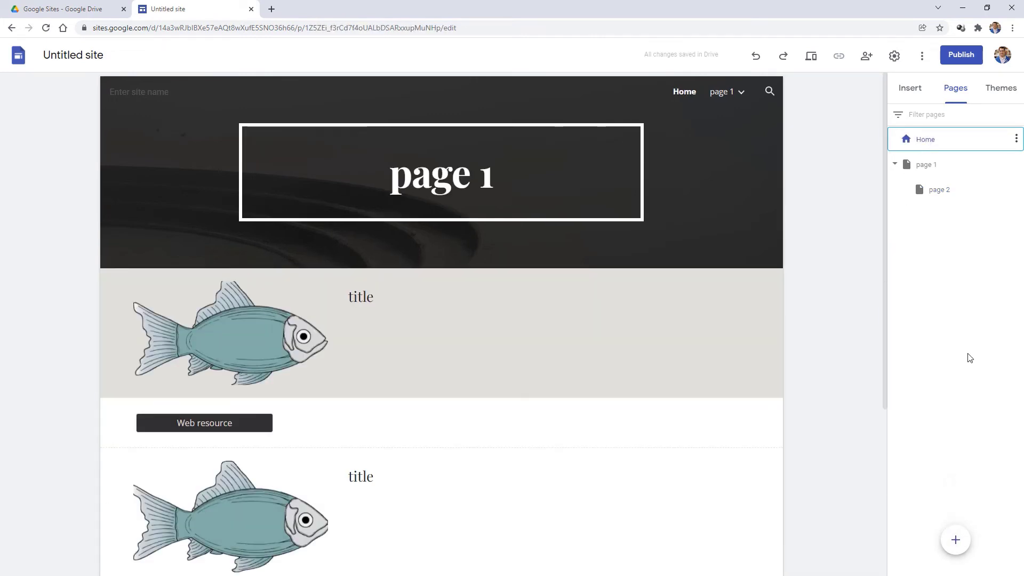
- Search YouTube for 'lincolnwood library' and embed the 'Lincolnwood Library app' video below the fish row
left_click(911, 87)
scroll(931, 368, "down", 3)
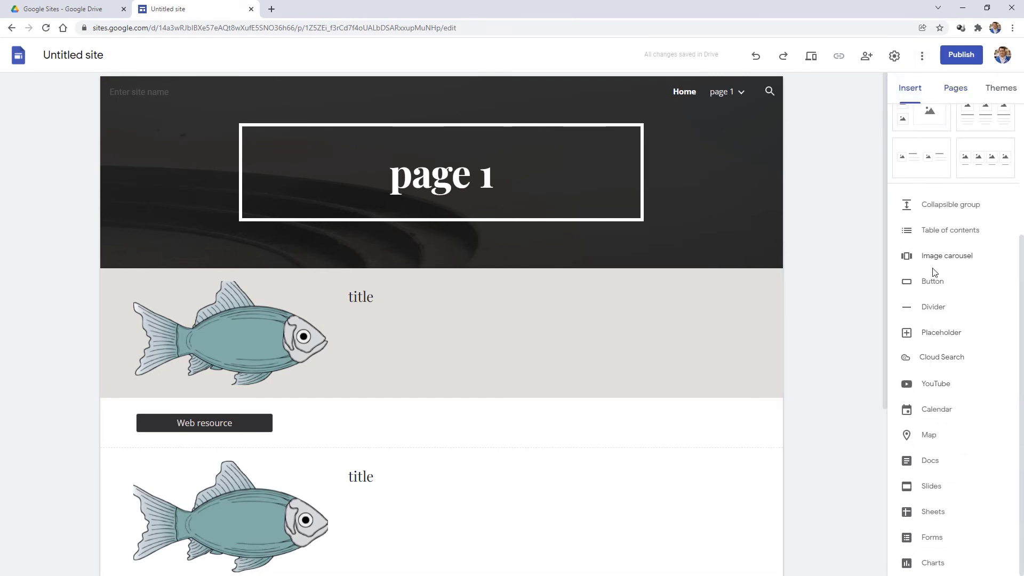
left_click(936, 386)
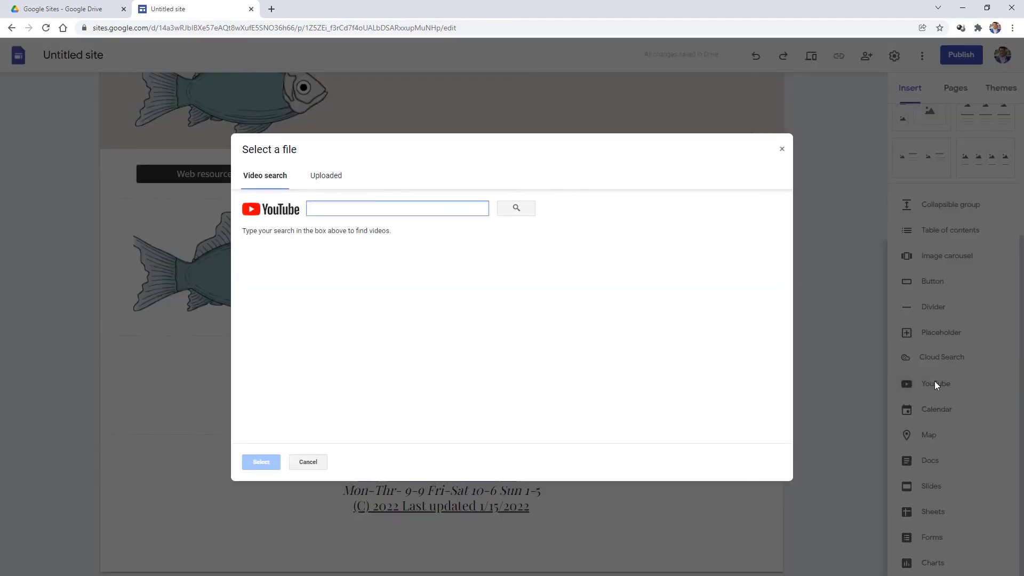
type("lincolnwo")
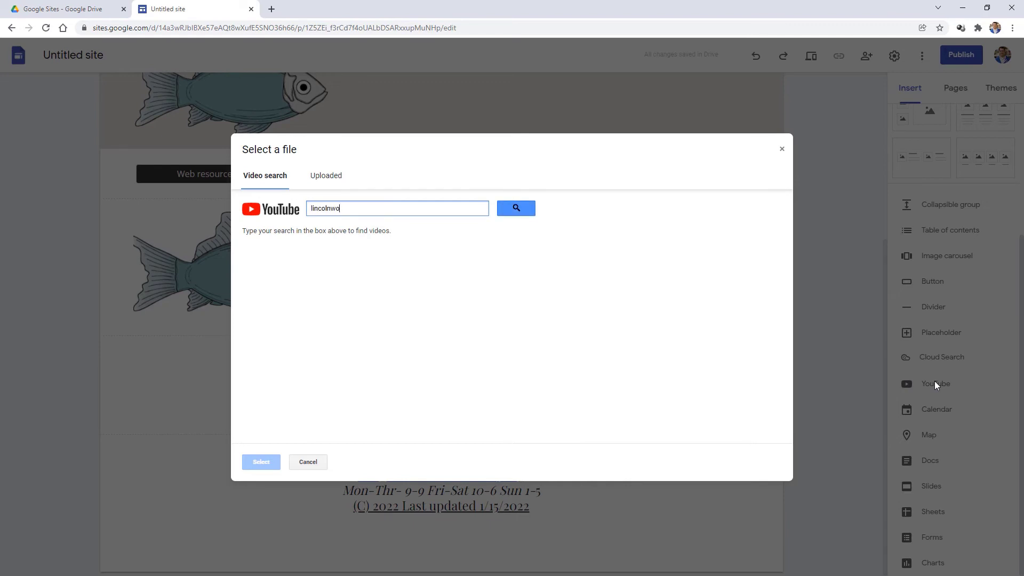
type("od library")
key("Return")
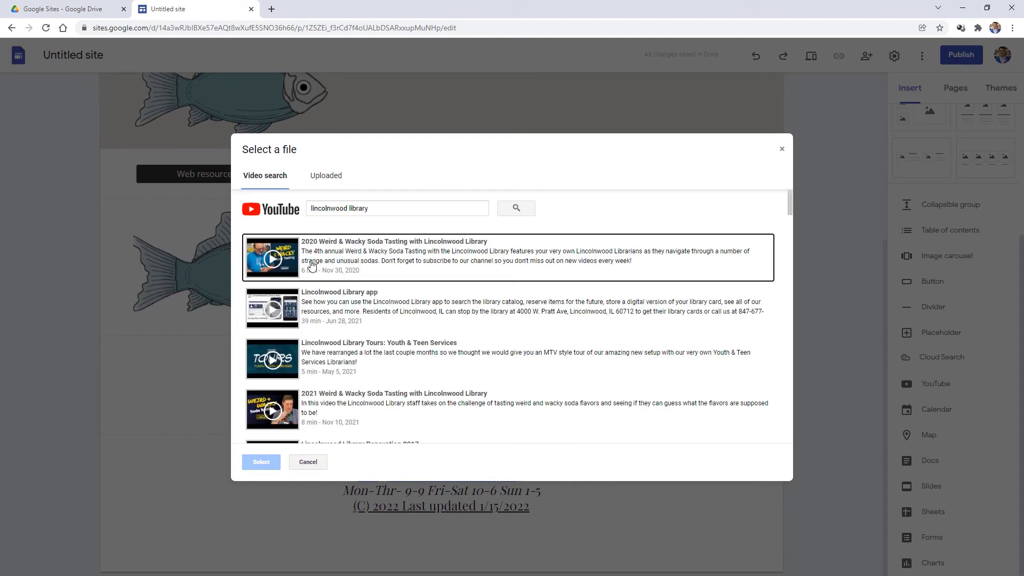
left_click(325, 314)
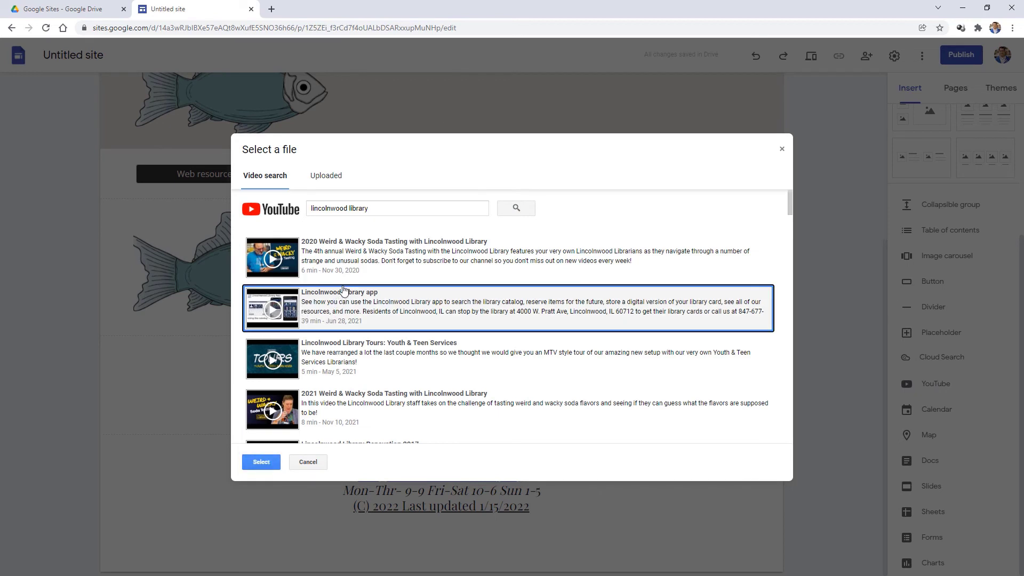
left_click(266, 461)
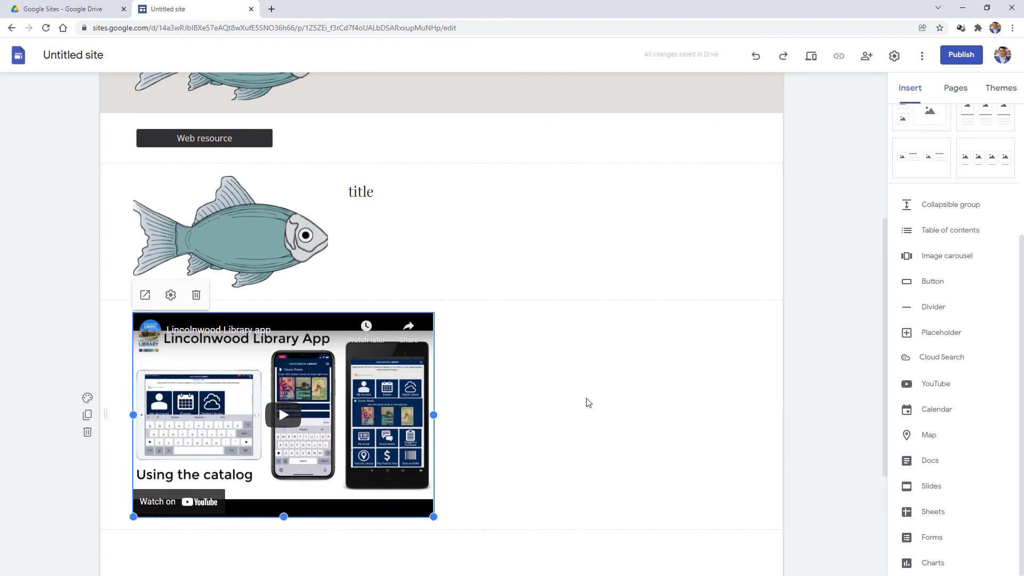
scroll(801, 408, "down", 2)
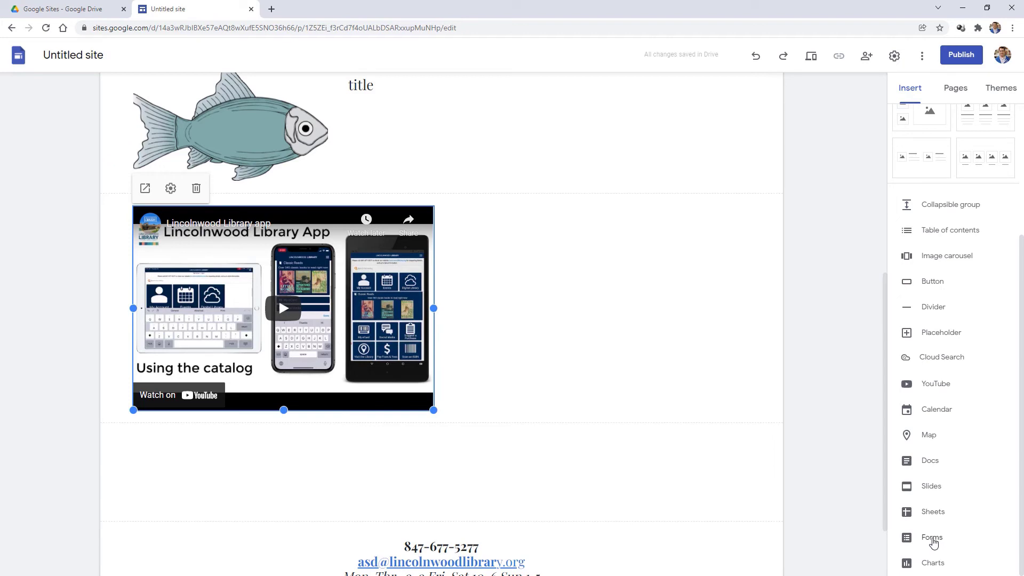
scroll(934, 539, "up", 4)
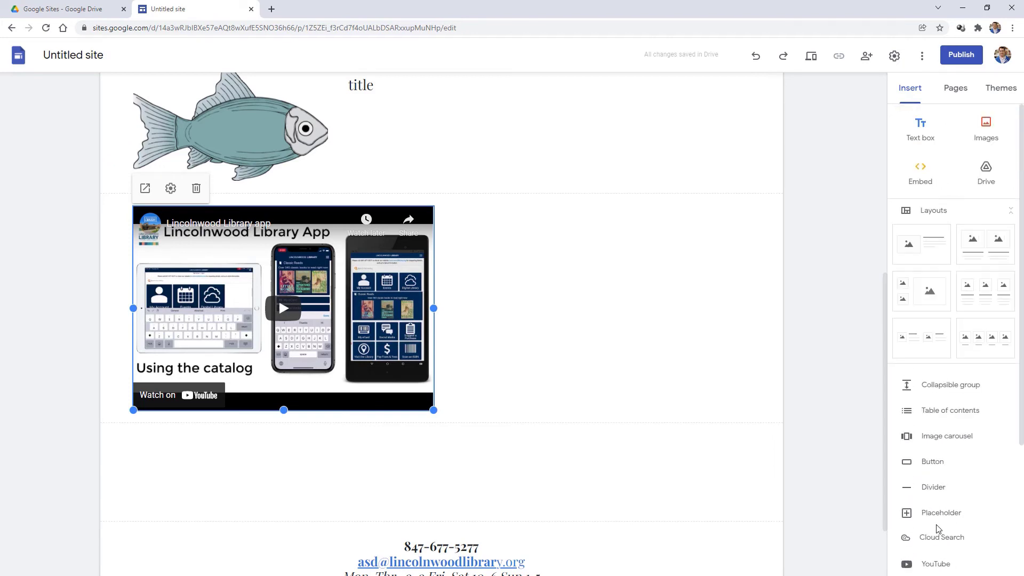
scroll(801, 374, "up", 7)
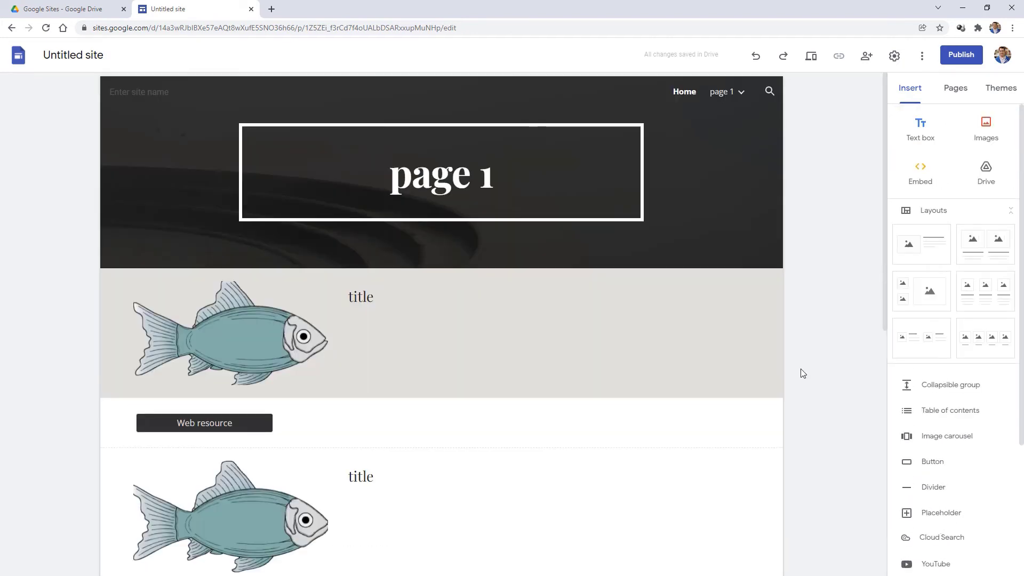
- Publish the site, entering 'business-name' as its web address
left_click(966, 57)
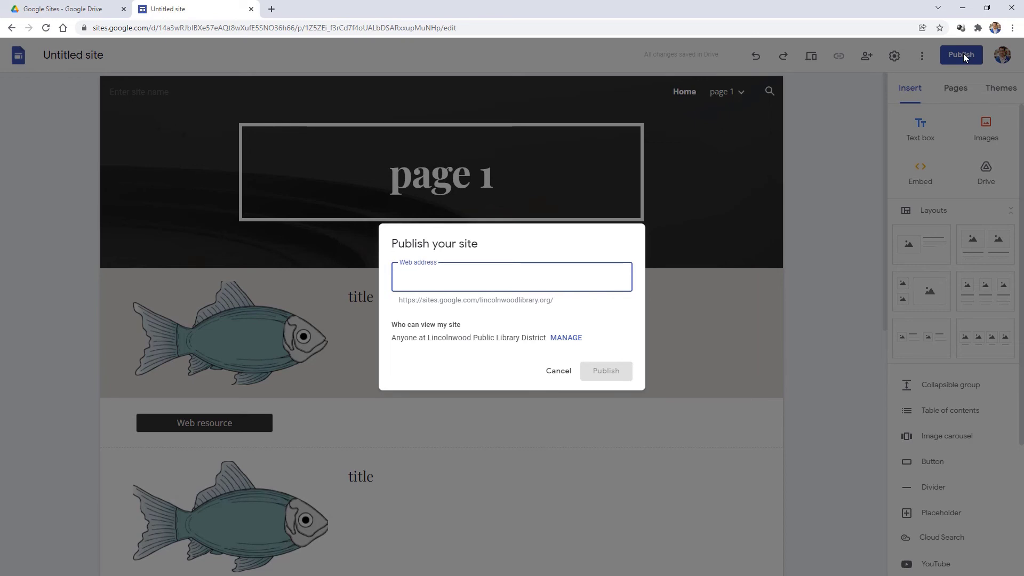
type("b")
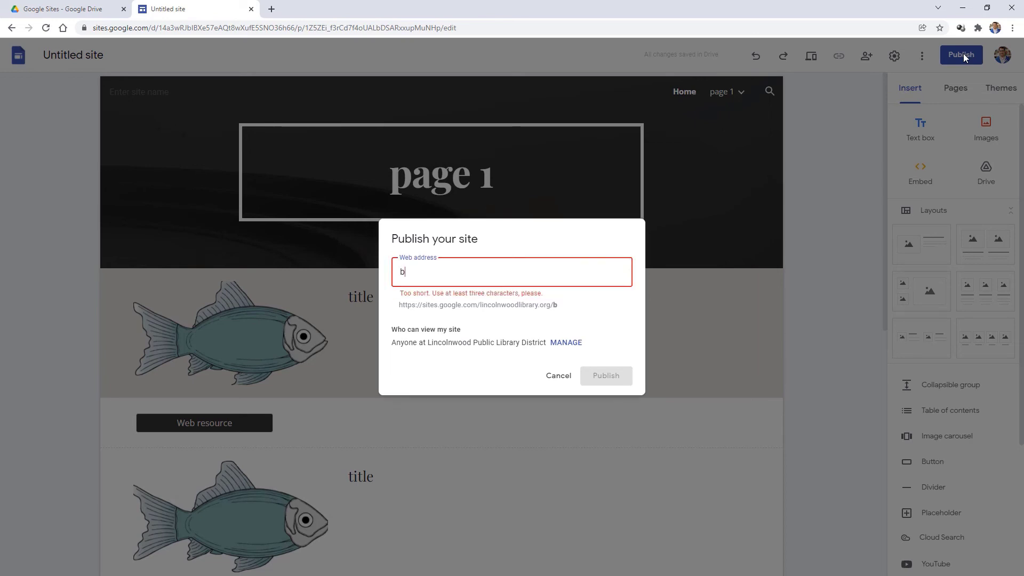
type("usiness")
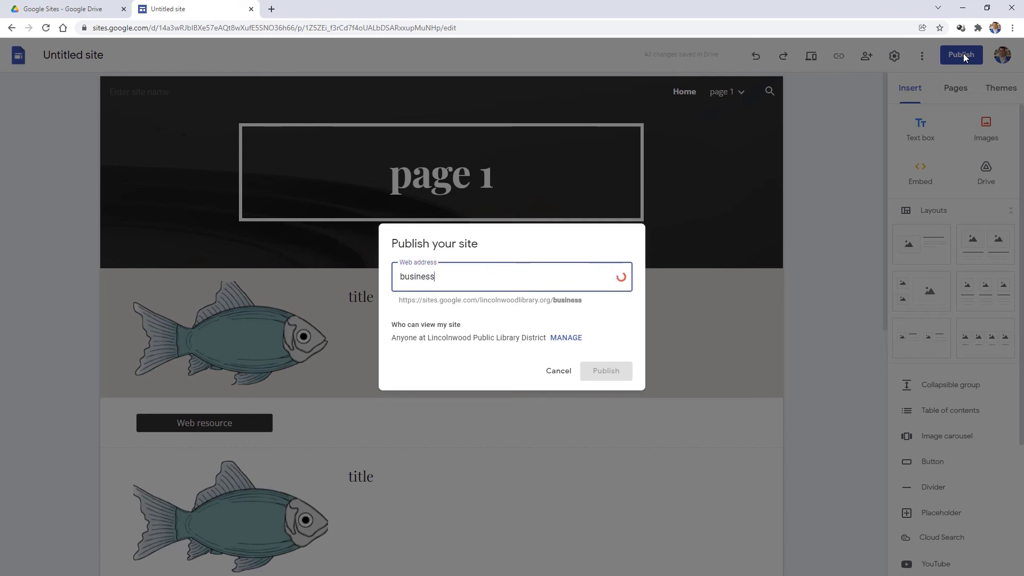
type("-name")
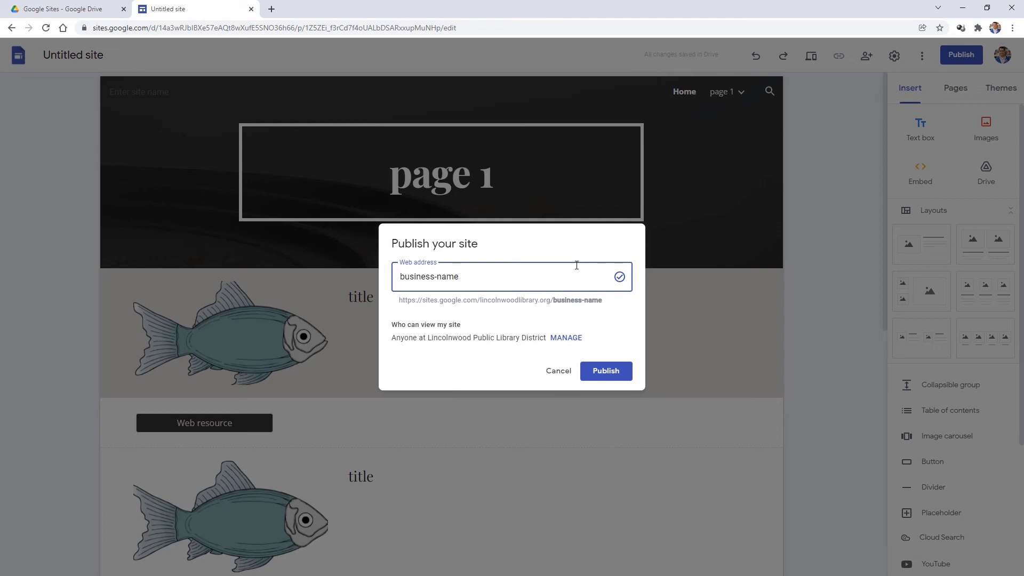
left_click(617, 378)
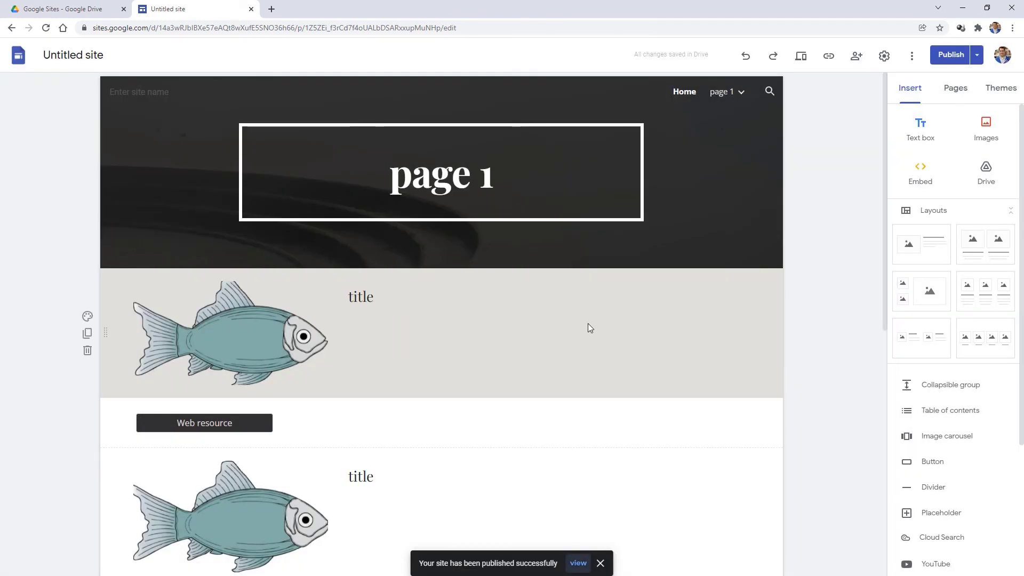
- View the live site, leave publish settings unchanged, and copy the published site's link
left_click(579, 564)
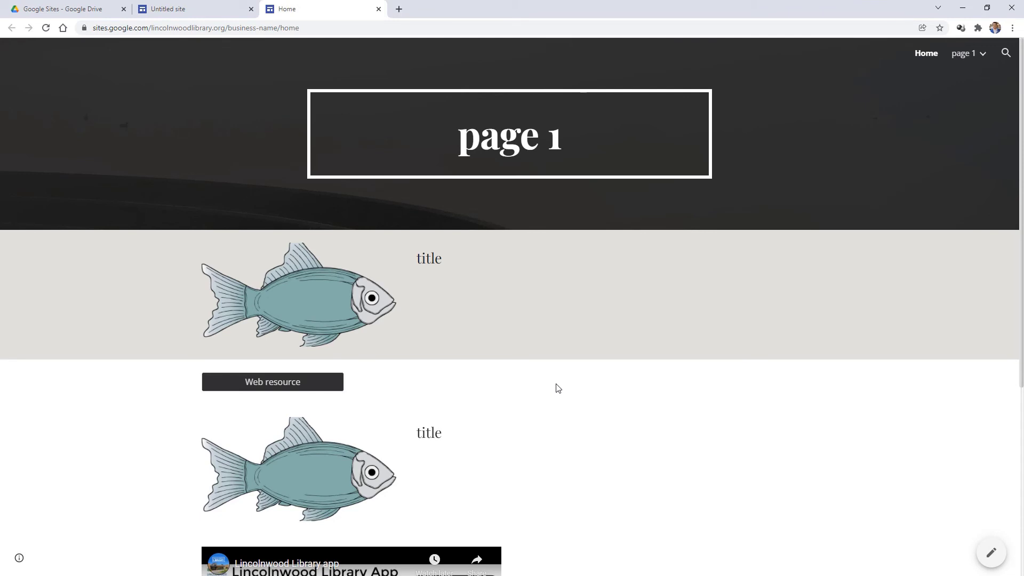
key("ctrl+w")
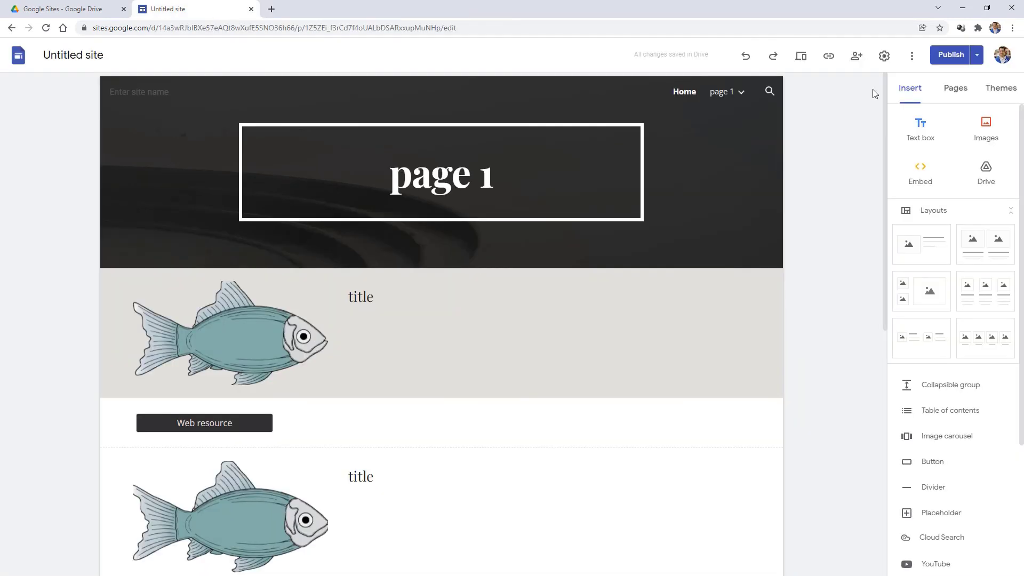
left_click(978, 55)
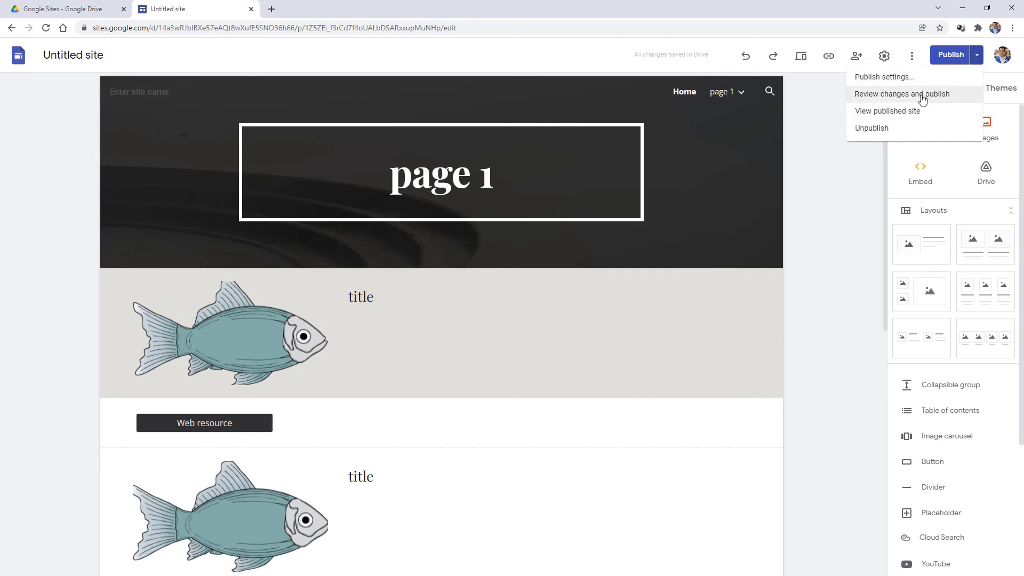
left_click(896, 78)
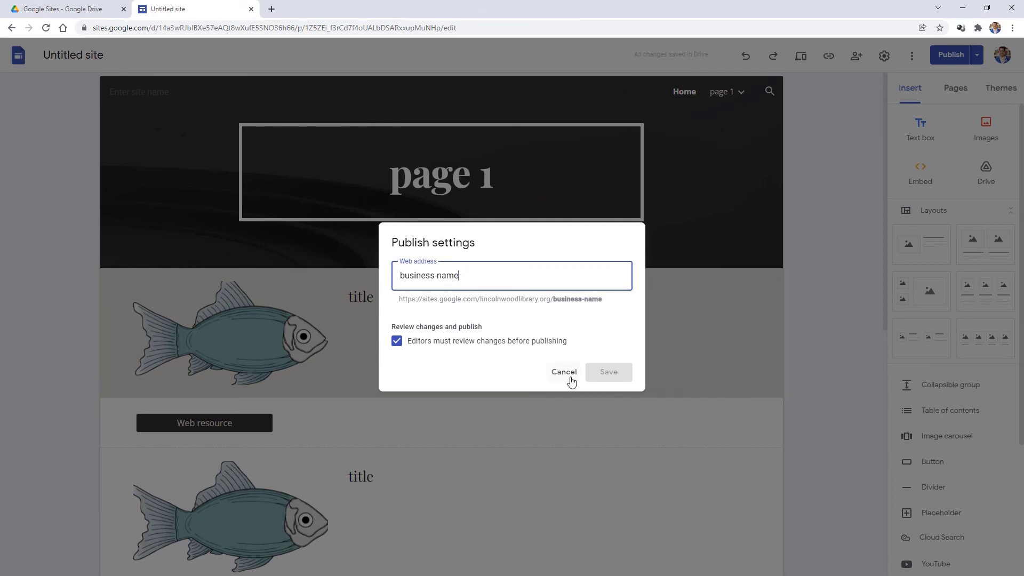
left_click(568, 376)
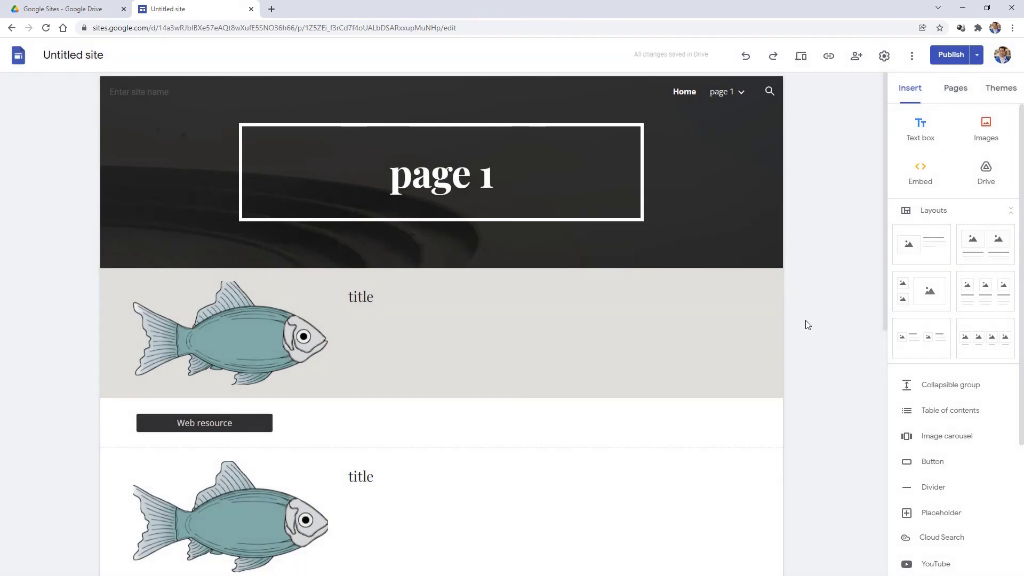
left_click(829, 58)
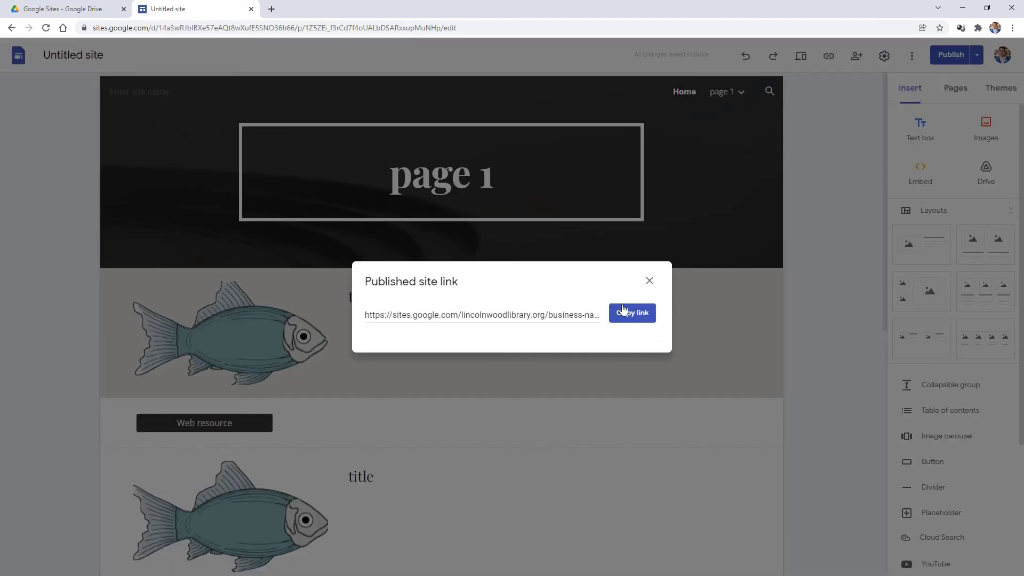
left_click(627, 313)
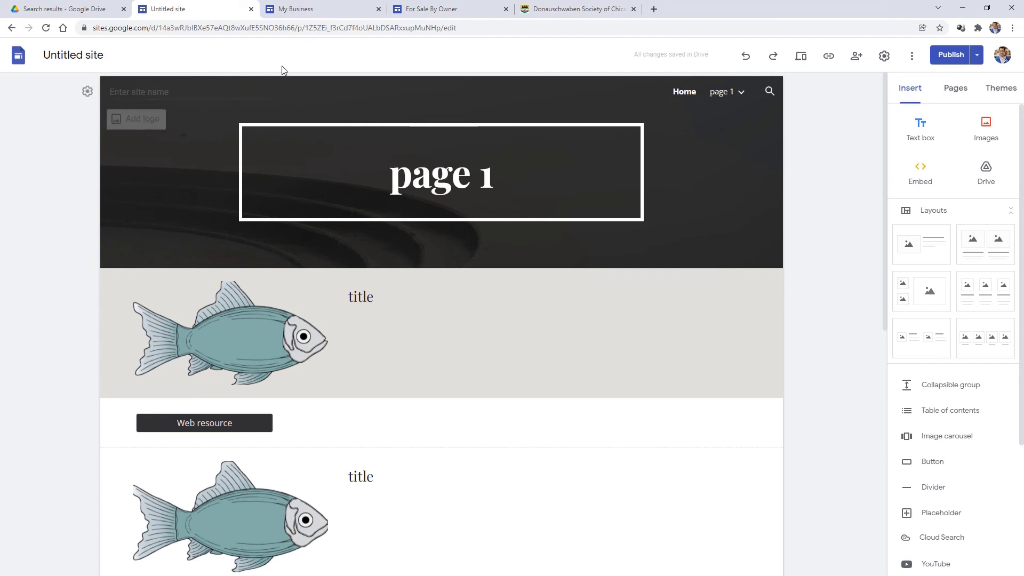
- Switch to The Candy Shoppe (My Business) example and scroll through its home page
left_click(327, 9)
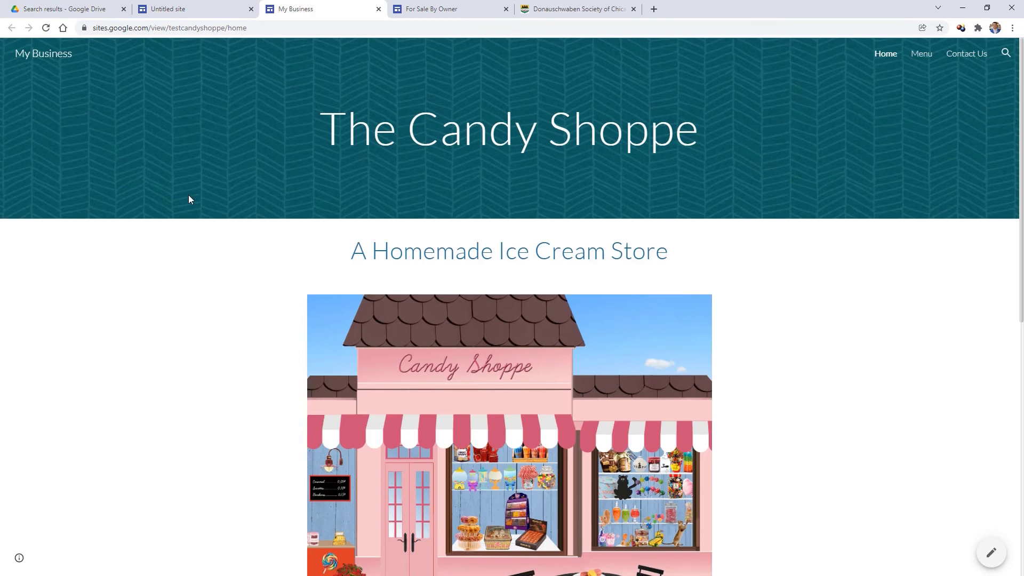
scroll(189, 195, "down", 1)
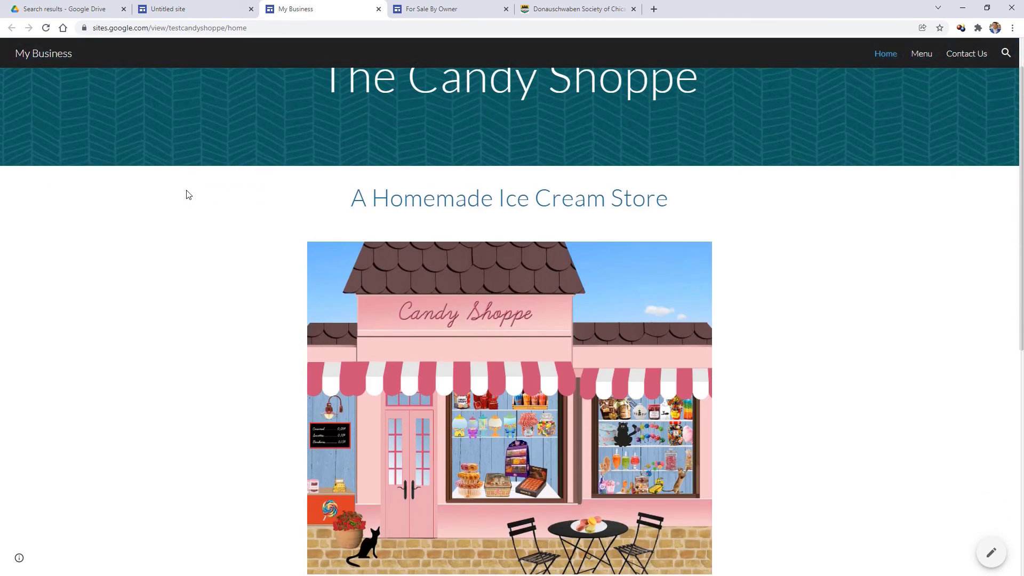
scroll(189, 194, "down", 8)
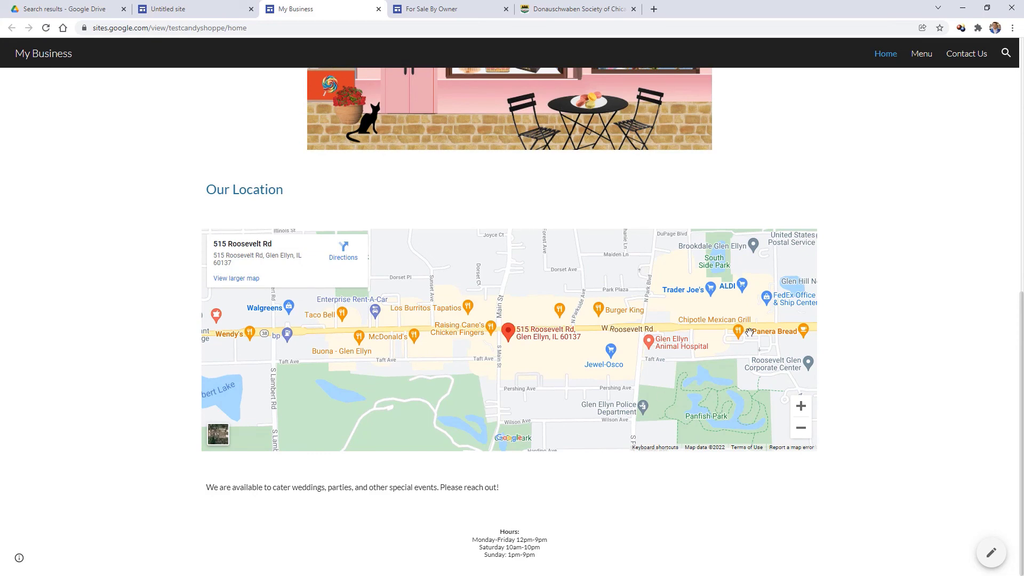
scroll(857, 361, "up", 5)
- Visit its Menu and Contact Us pages, return Home, then switch to For Sale By Owner
left_click(922, 56)
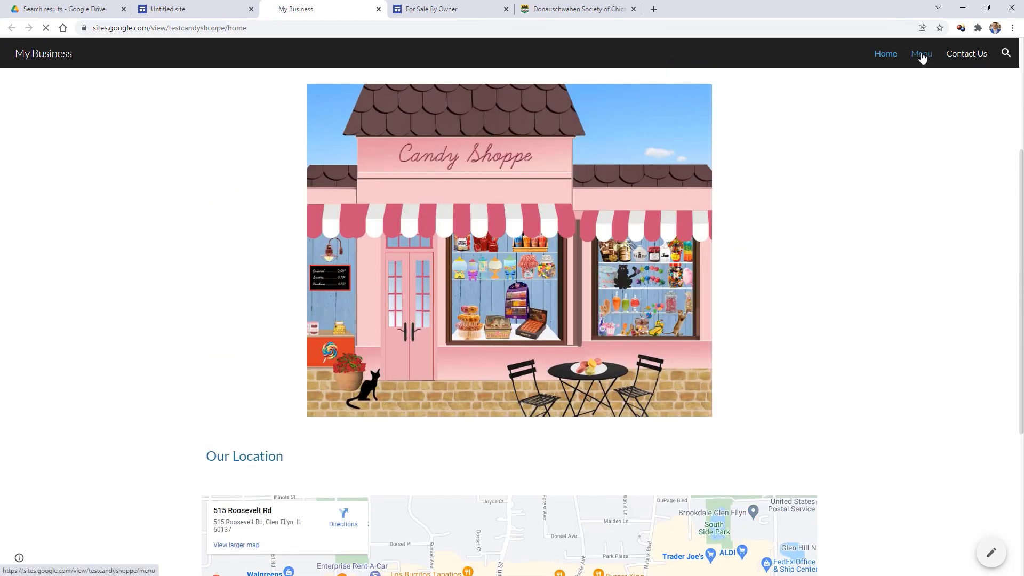
scroll(905, 307, "down", 5)
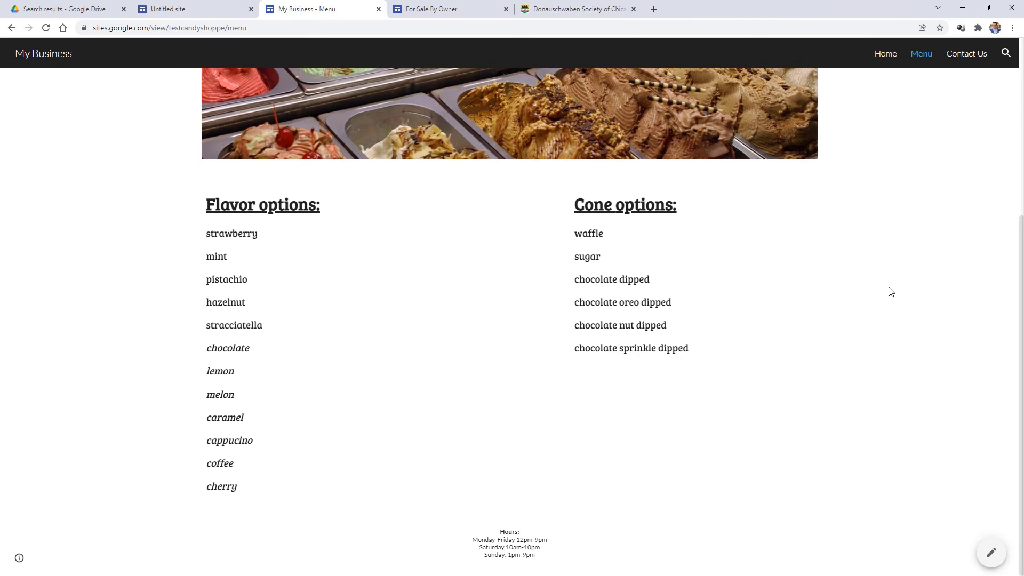
scroll(890, 292, "up", 5)
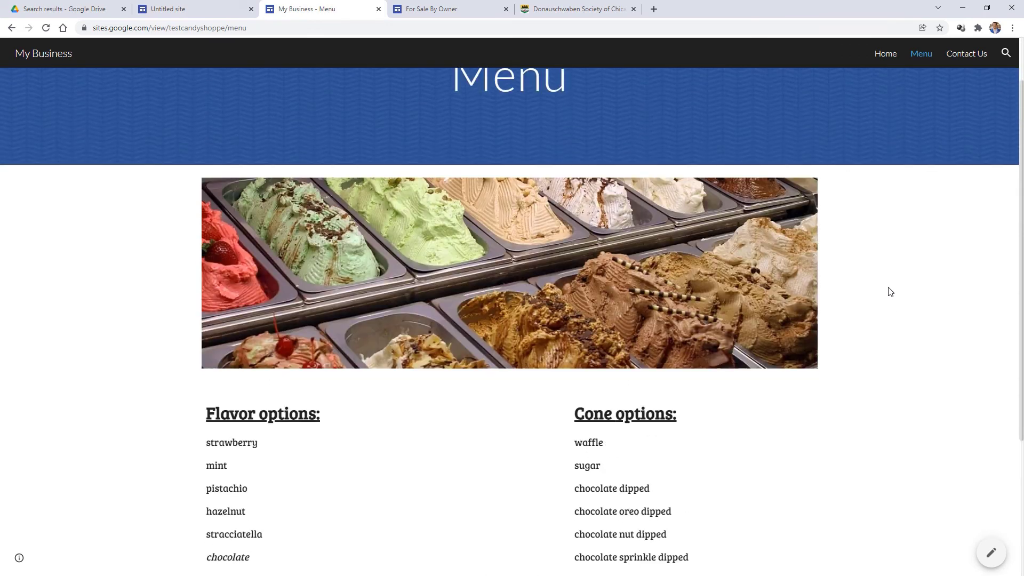
left_click(966, 60)
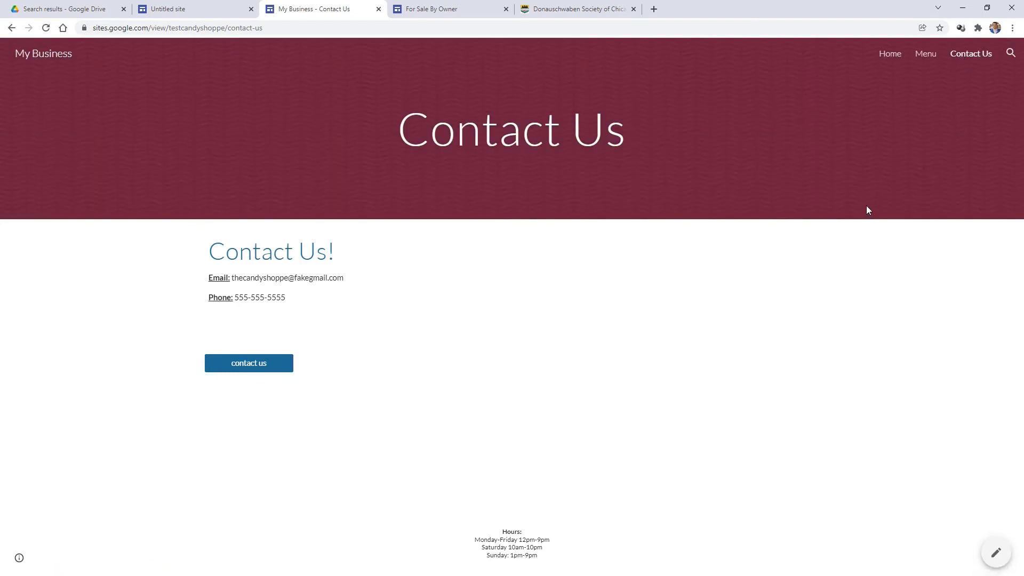
left_click(889, 54)
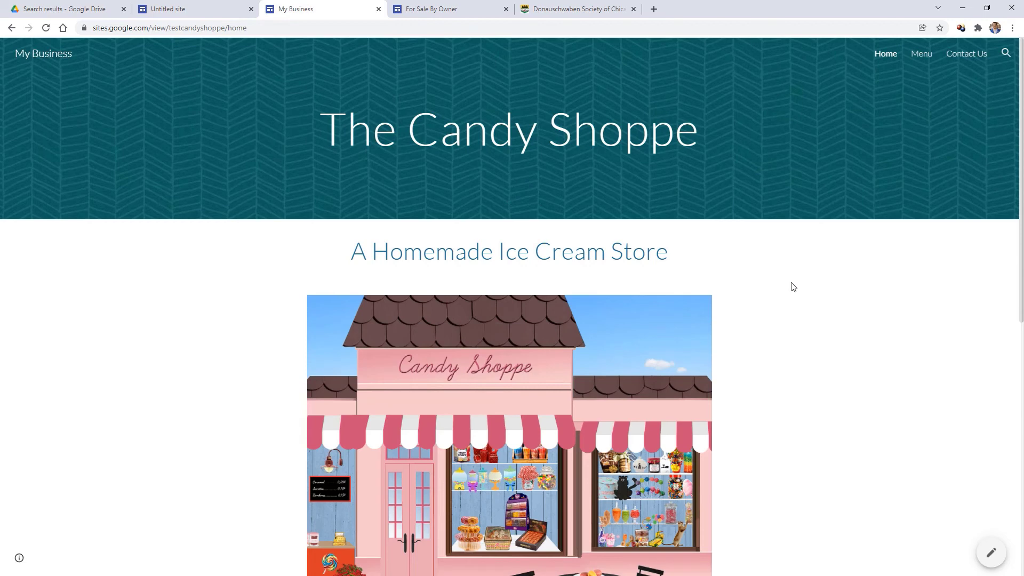
left_click(460, 15)
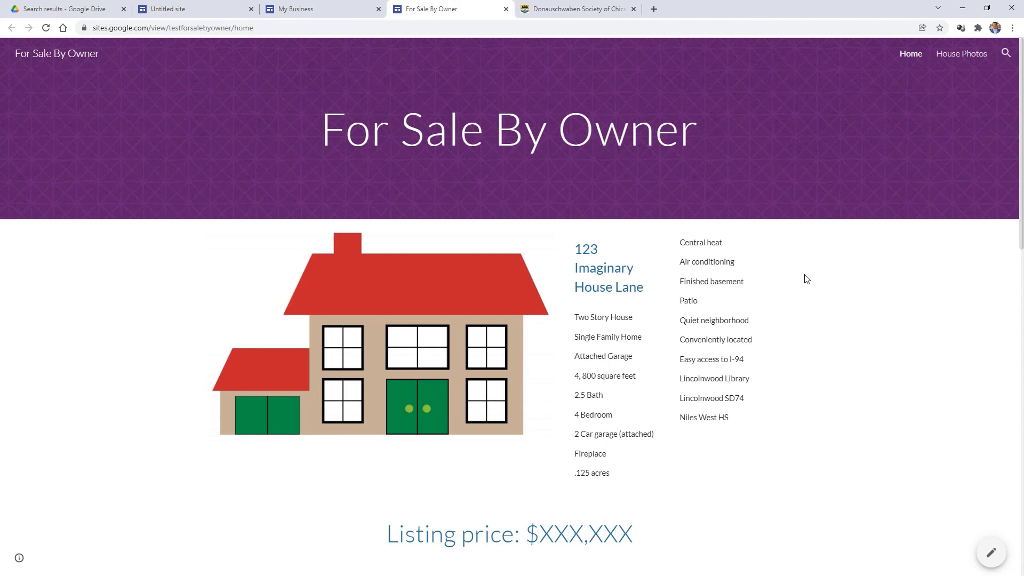
- Scroll through the For Sale By Owner home page listing 123 Imaginary House Lane
scroll(807, 279, "down", 2)
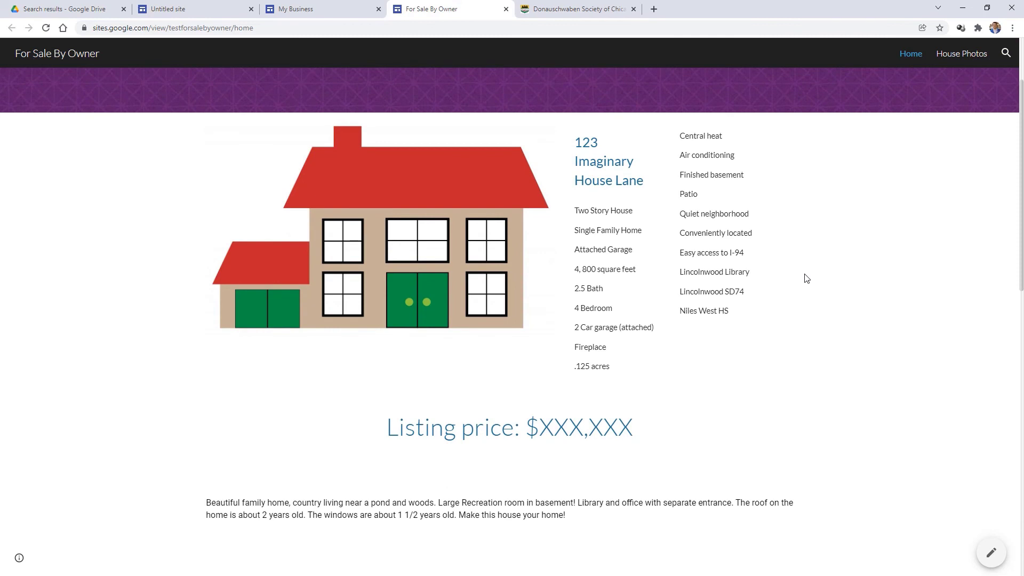
scroll(806, 279, "down", 1)
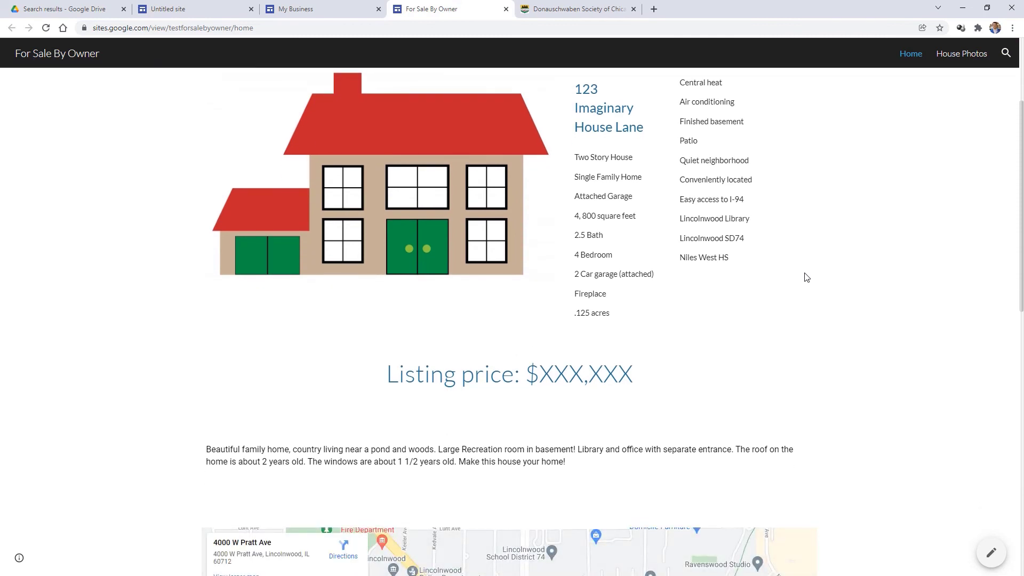
scroll(807, 278, "down", 3)
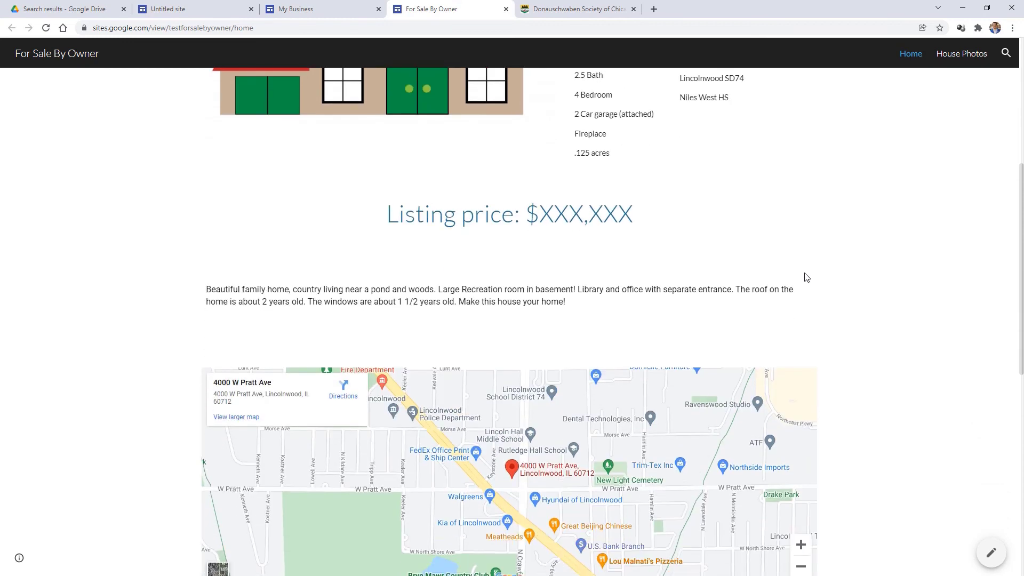
scroll(806, 277, "down", 3)
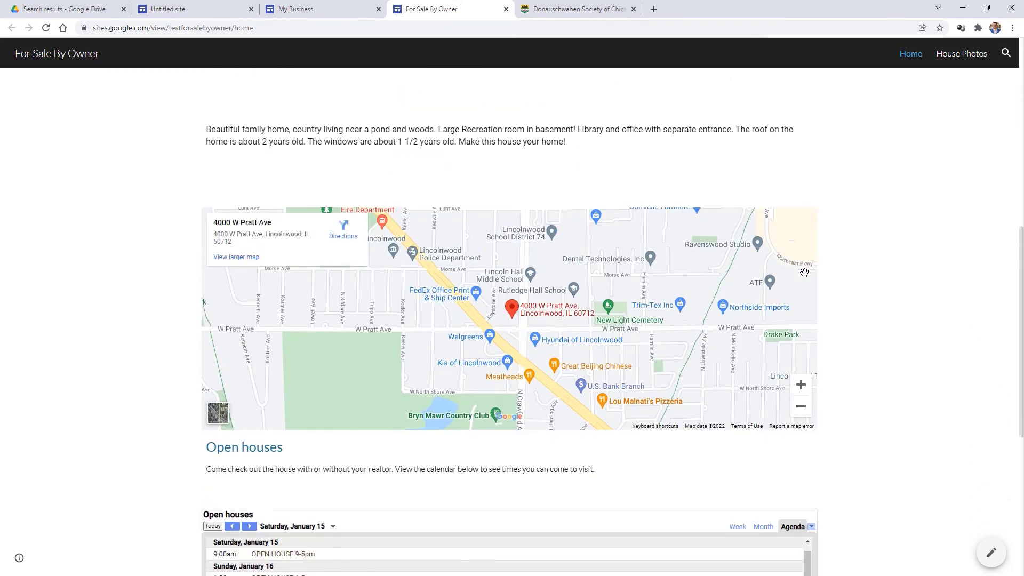
scroll(805, 273, "down", 1)
scroll(911, 279, "down", 2)
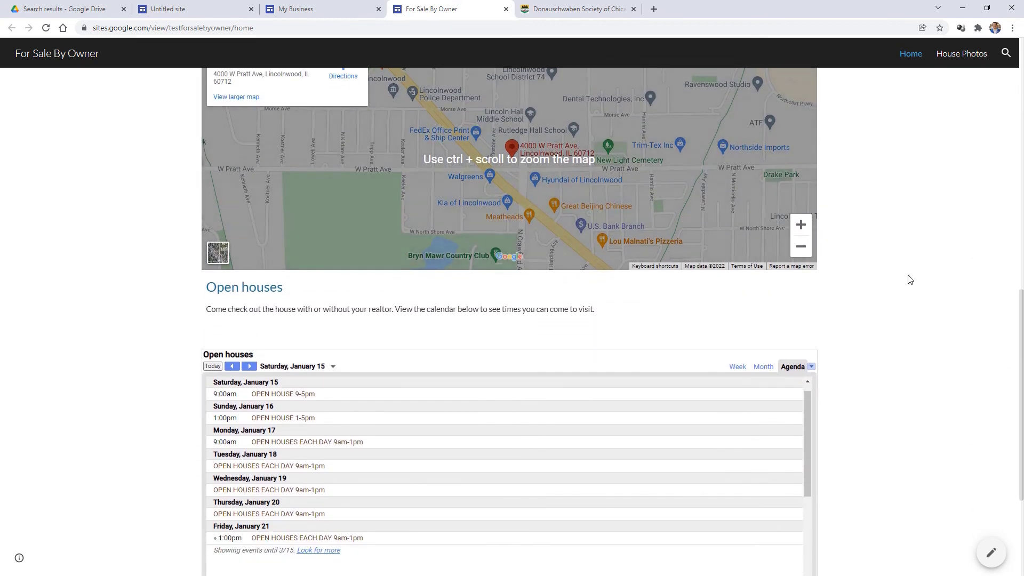
scroll(910, 280, "down", 3)
scroll(909, 280, "down", 1)
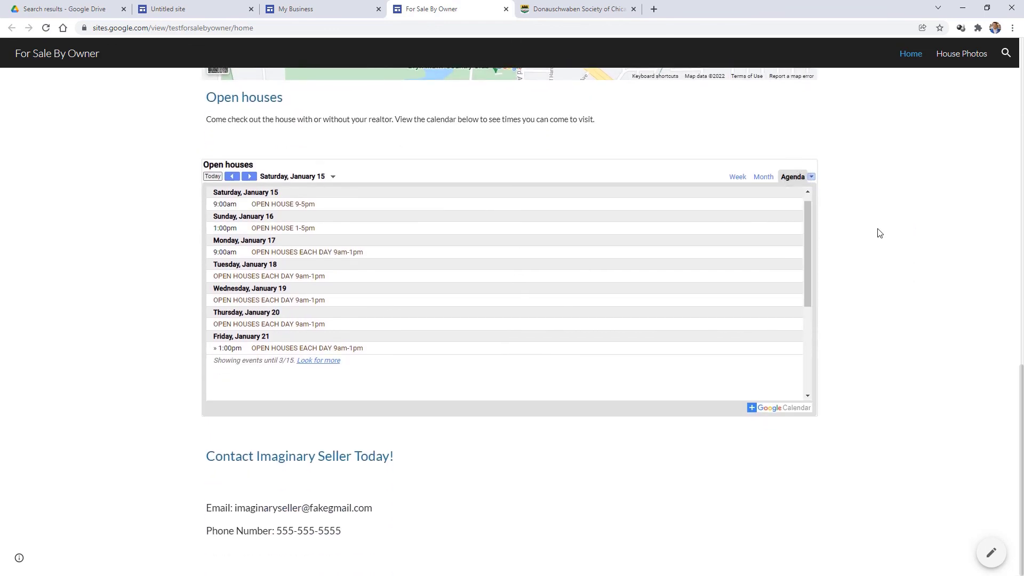
scroll(879, 233, "up", 6)
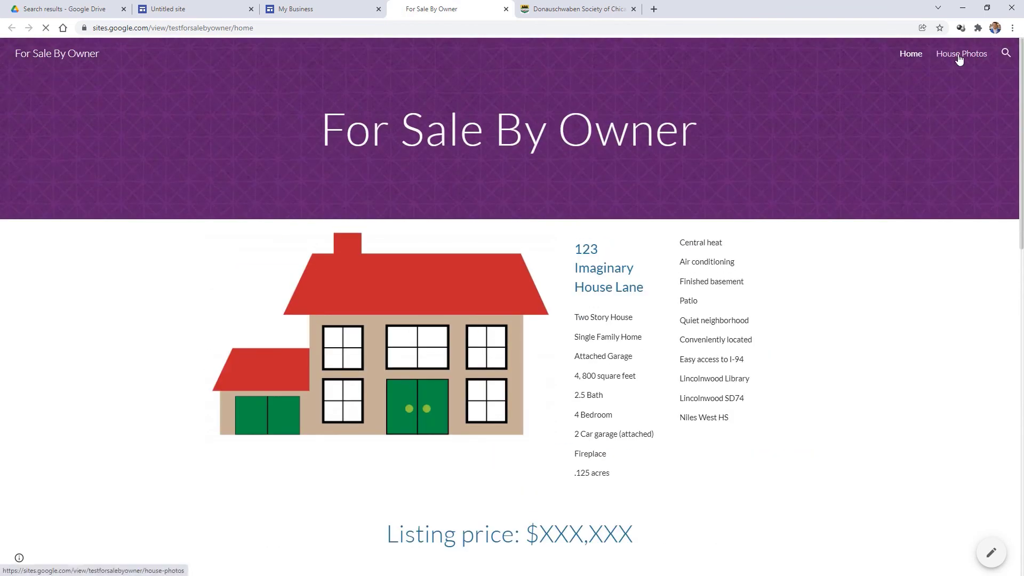
- Open the House Photos page with Bedroom 1 and Living Room, and select part of its web address
left_click(959, 56)
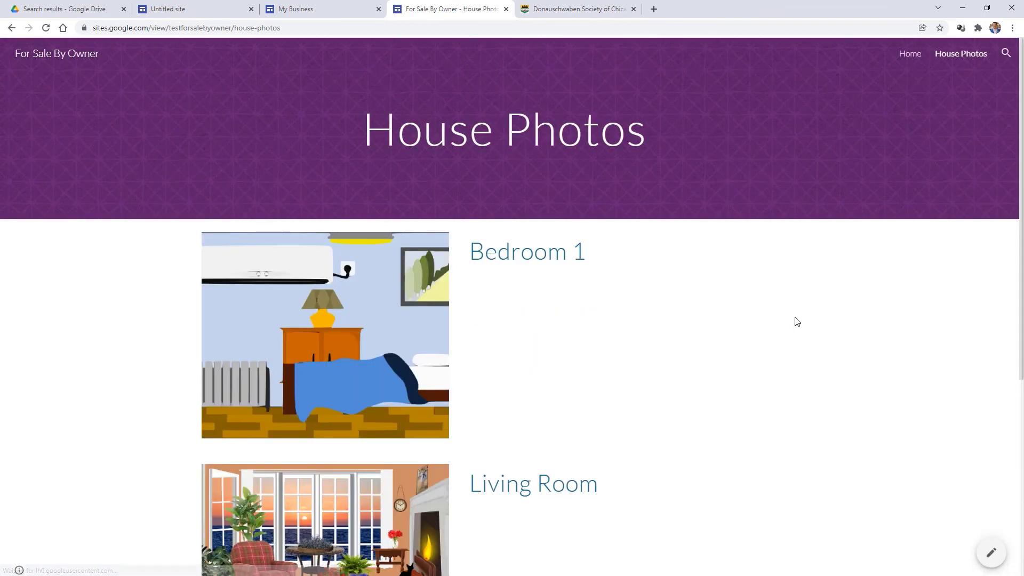
scroll(795, 321, "down", 5)
scroll(797, 317, "up", 6)
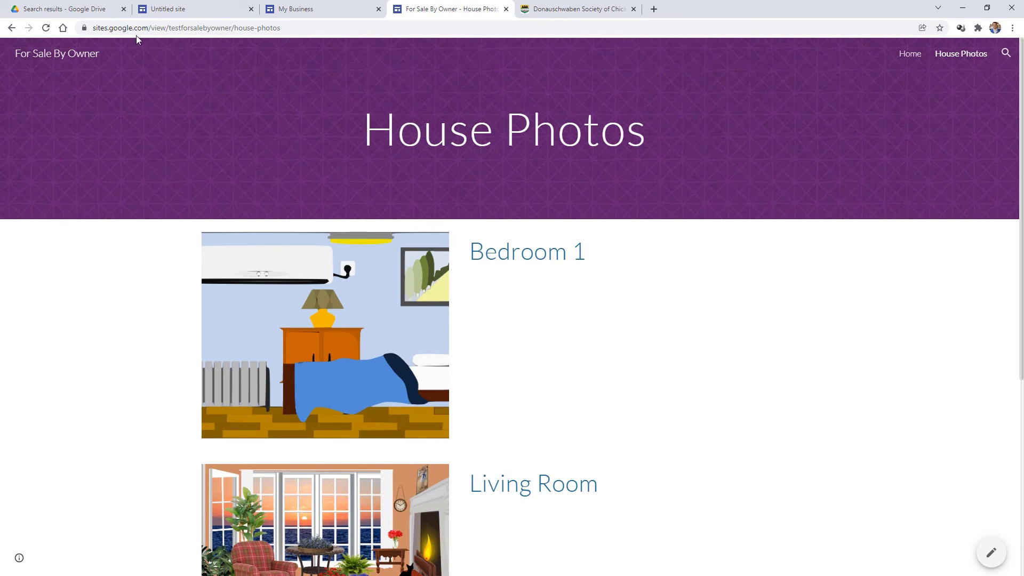
left_click_drag(100, 27, 240, 28)
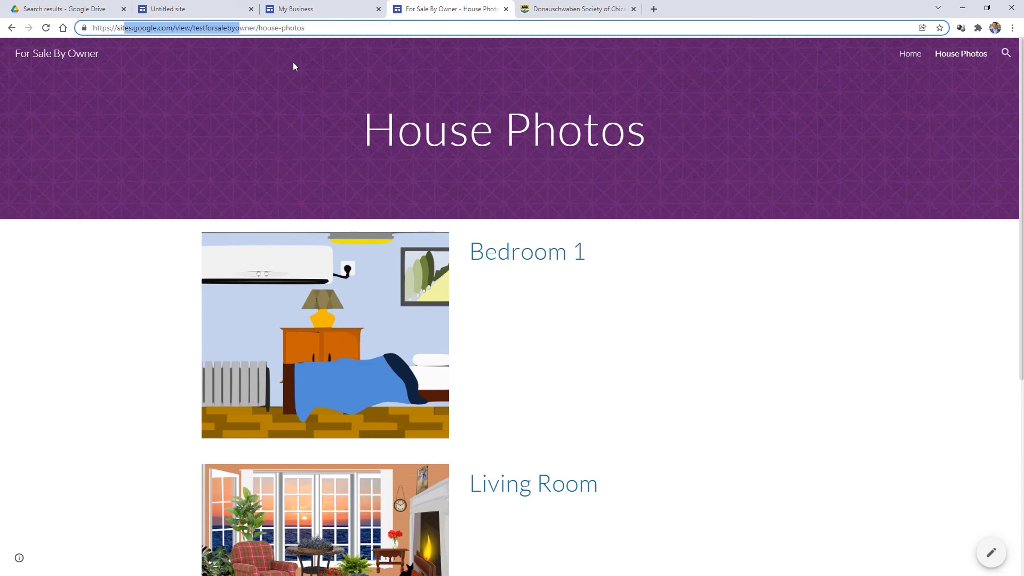
left_click(353, 76)
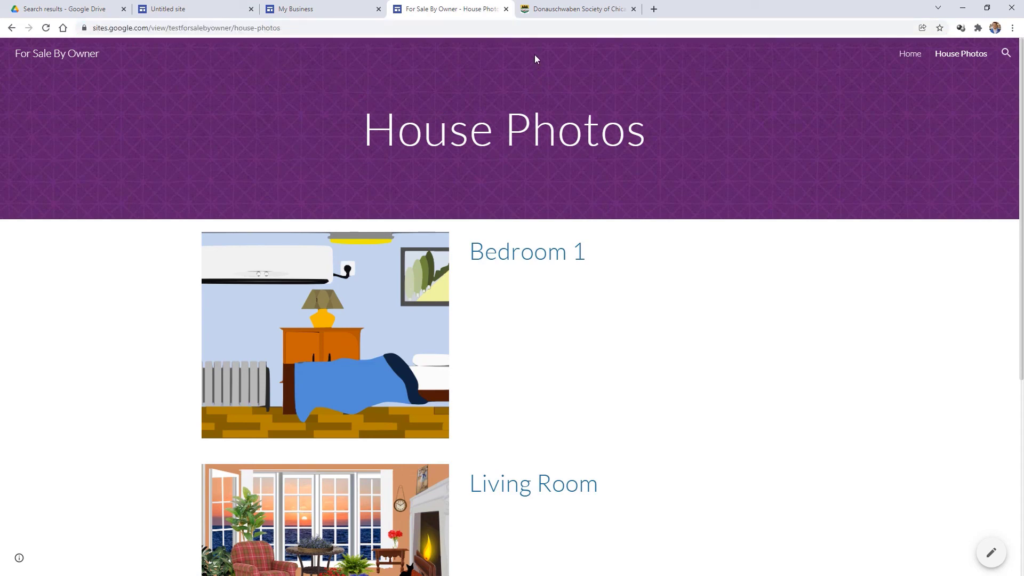
- Switch to the Donauschwaben Society of Chicago site, check its web address, and scroll its home page
left_click(583, 16)
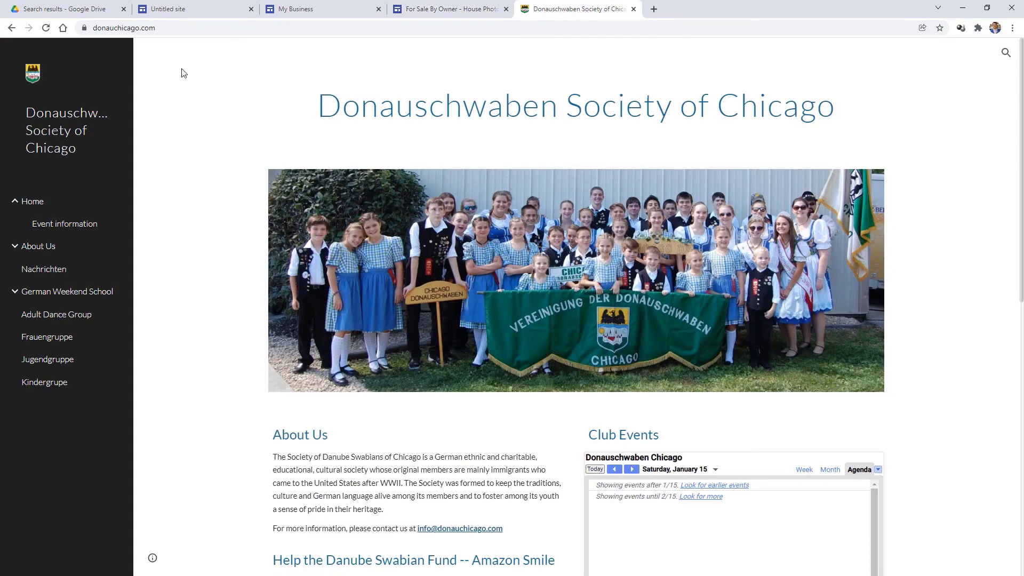
left_click(106, 30)
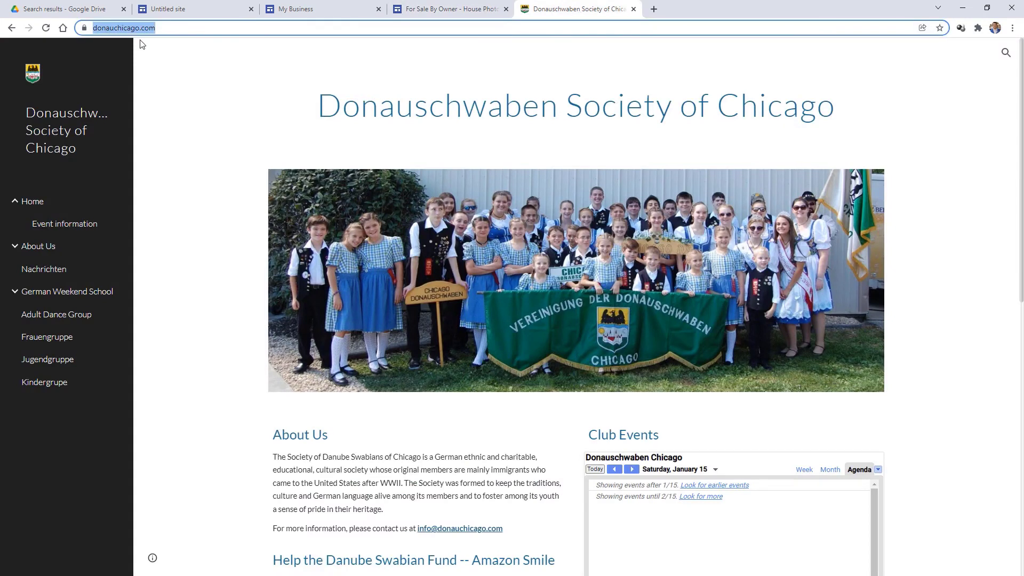
left_click(272, 87)
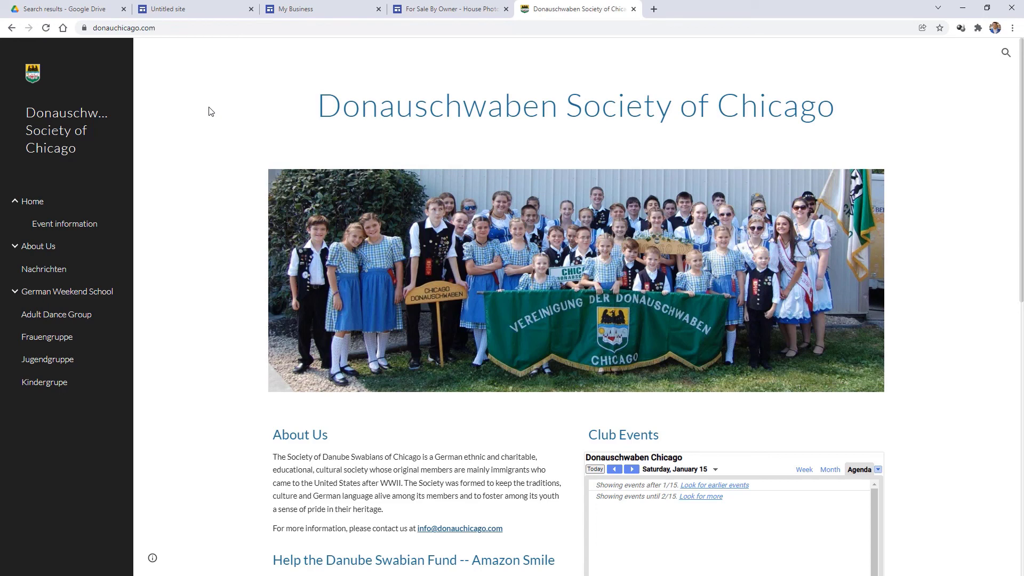
scroll(209, 110, "down", 5)
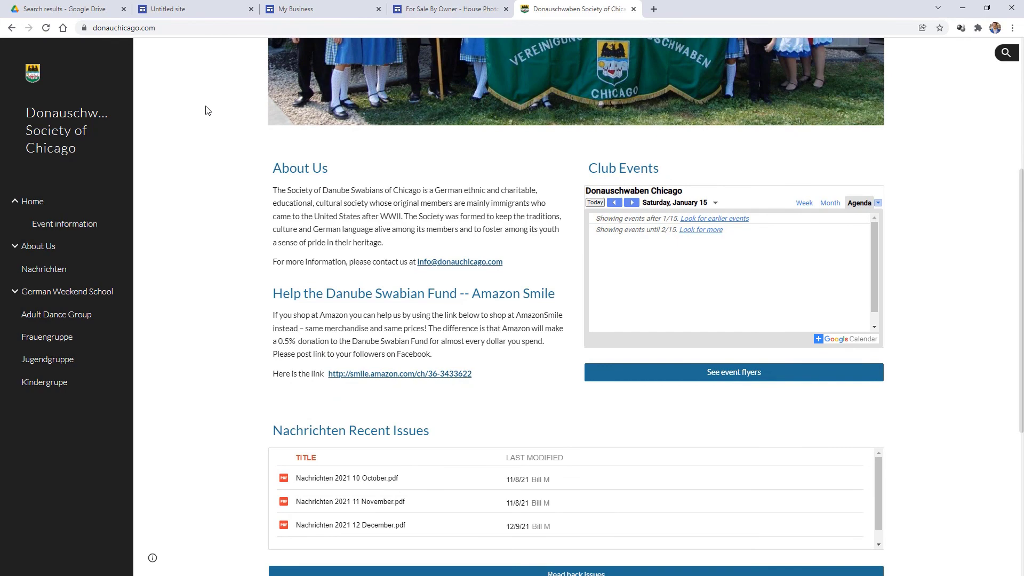
scroll(207, 110, "down", 3)
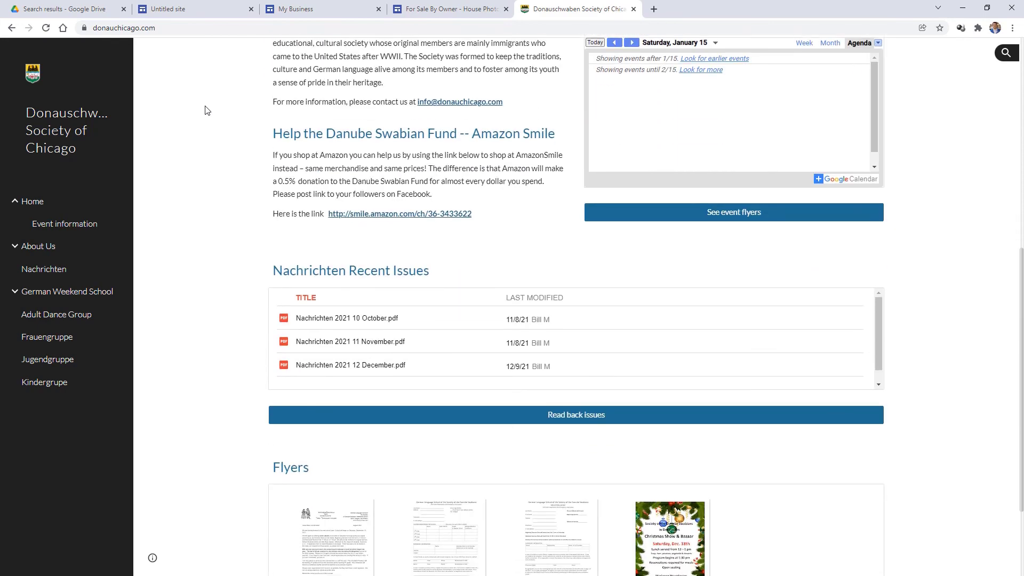
scroll(207, 110, "down", 2)
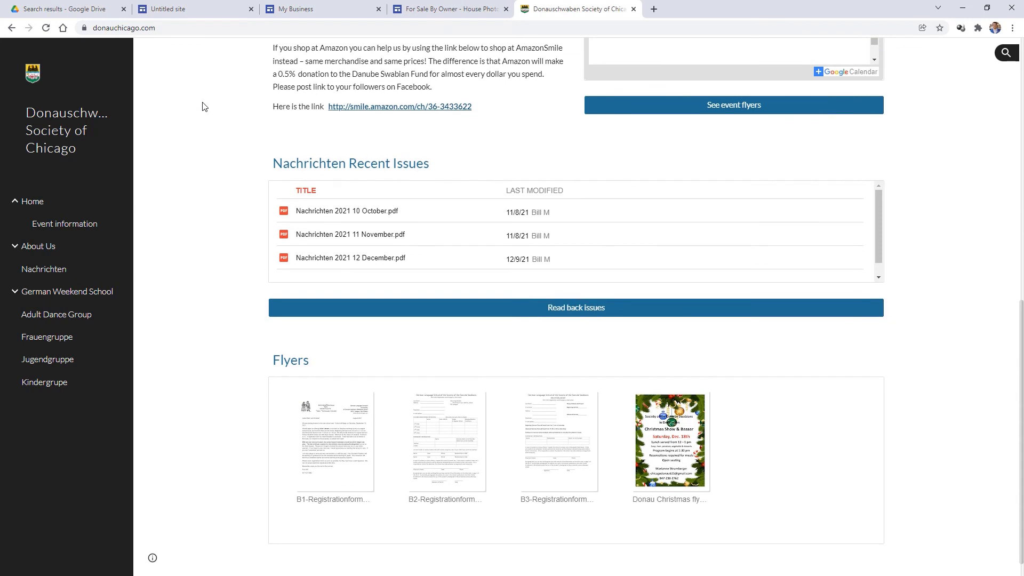
scroll(203, 107, "down", 1)
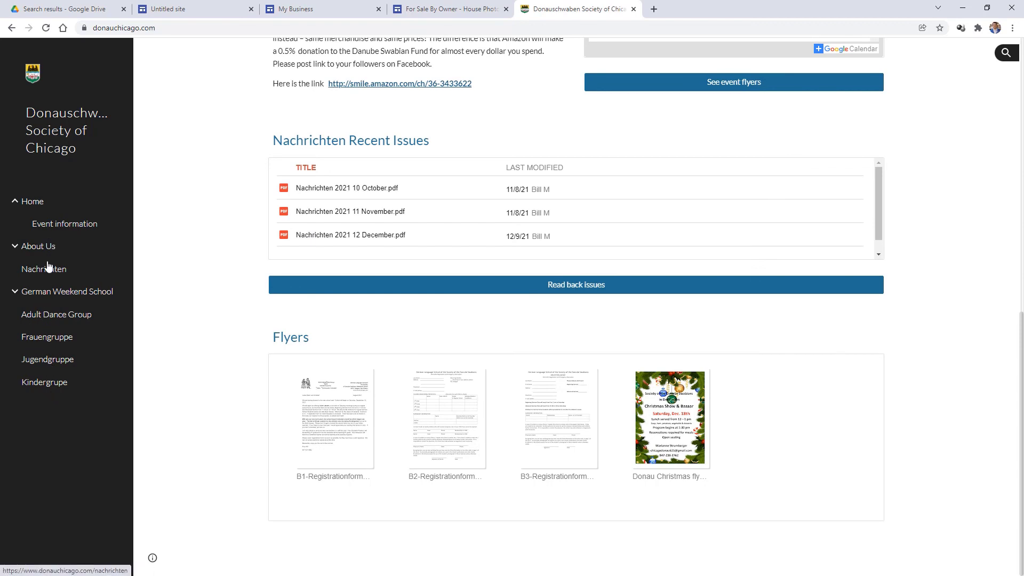
- Visit the About Us and Museum & Library pages, then return to Home
left_click(46, 245)
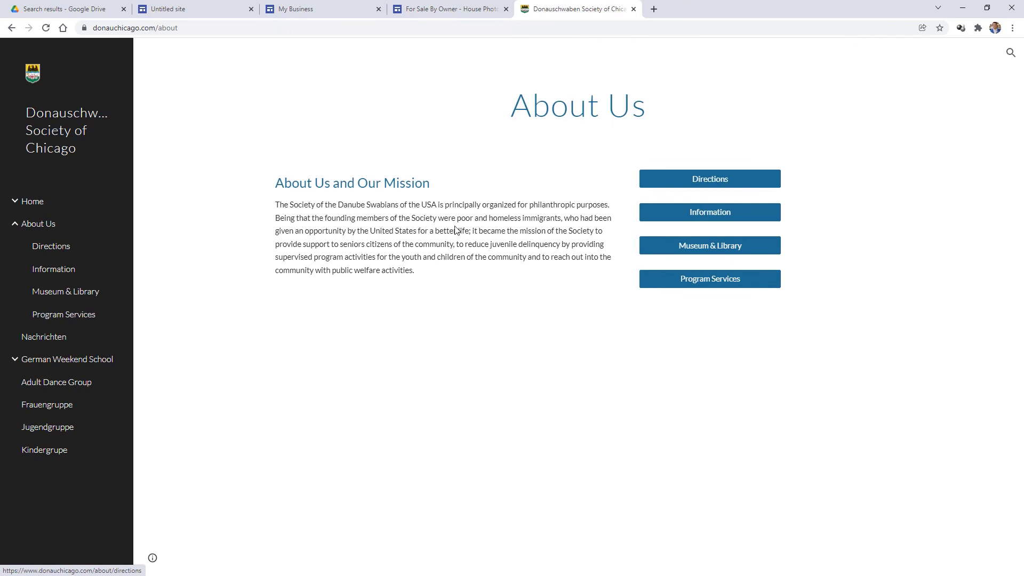
left_click(708, 248)
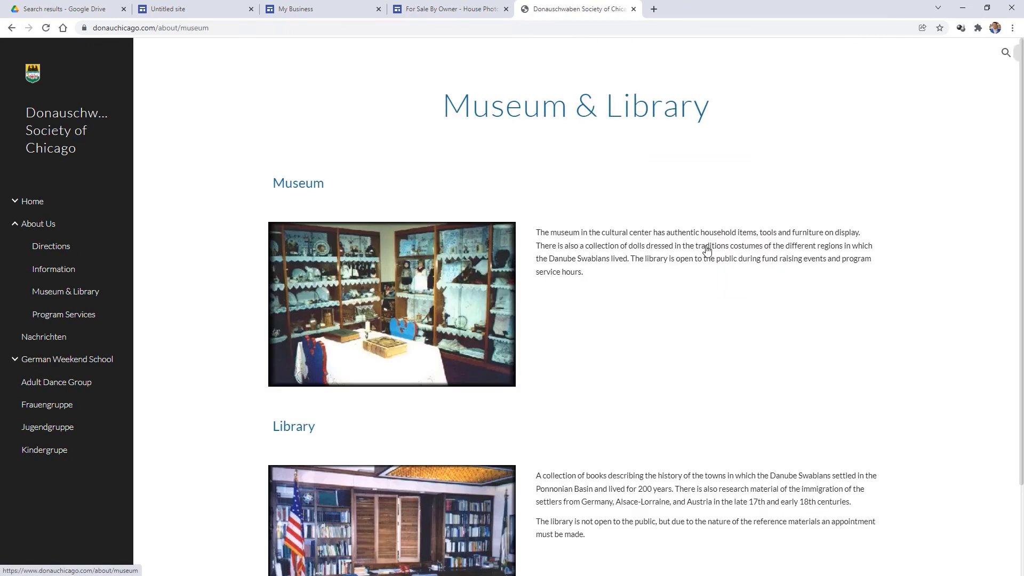
scroll(555, 265, "down", 2)
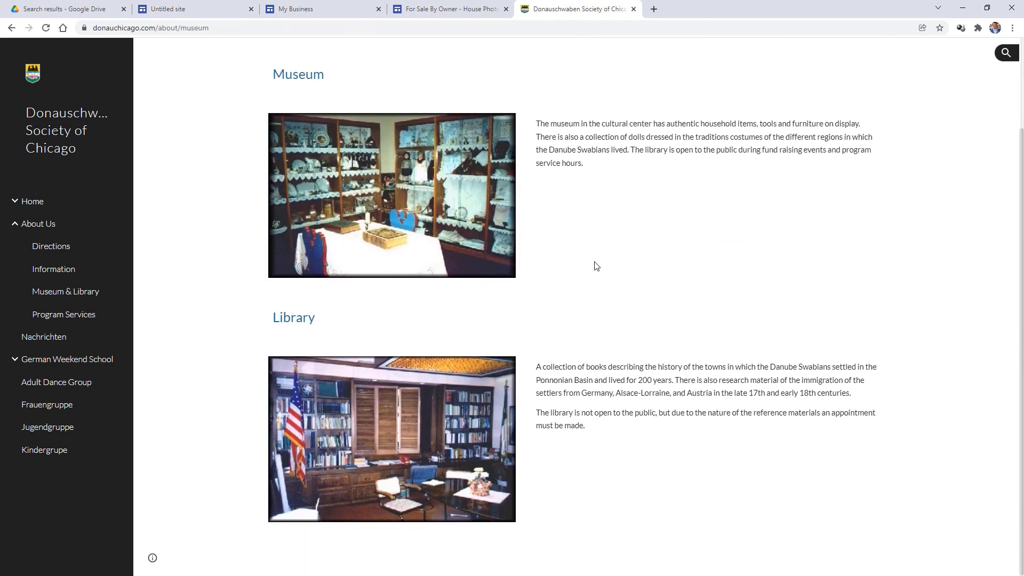
scroll(593, 264, "up", 2)
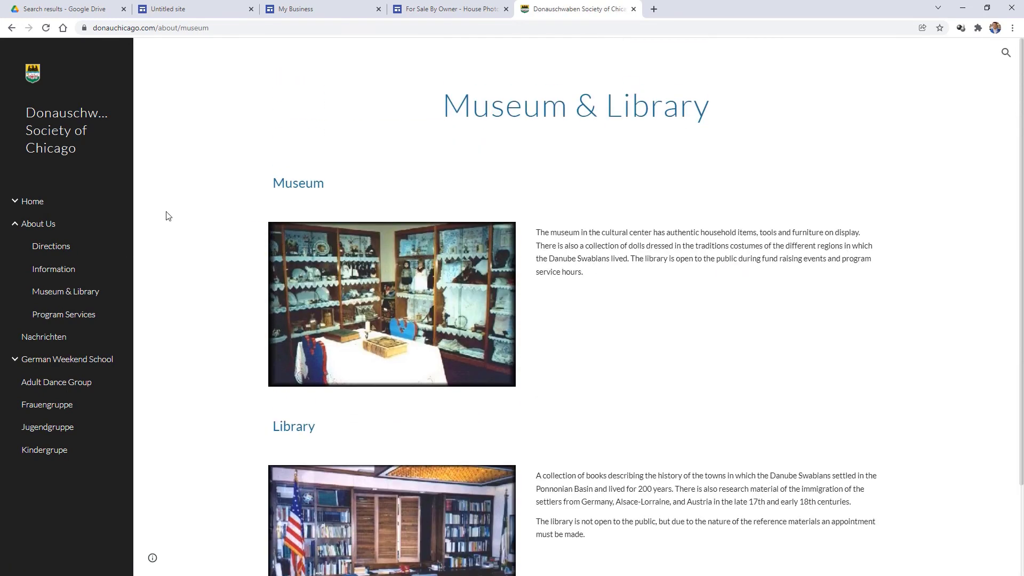
left_click(32, 201)
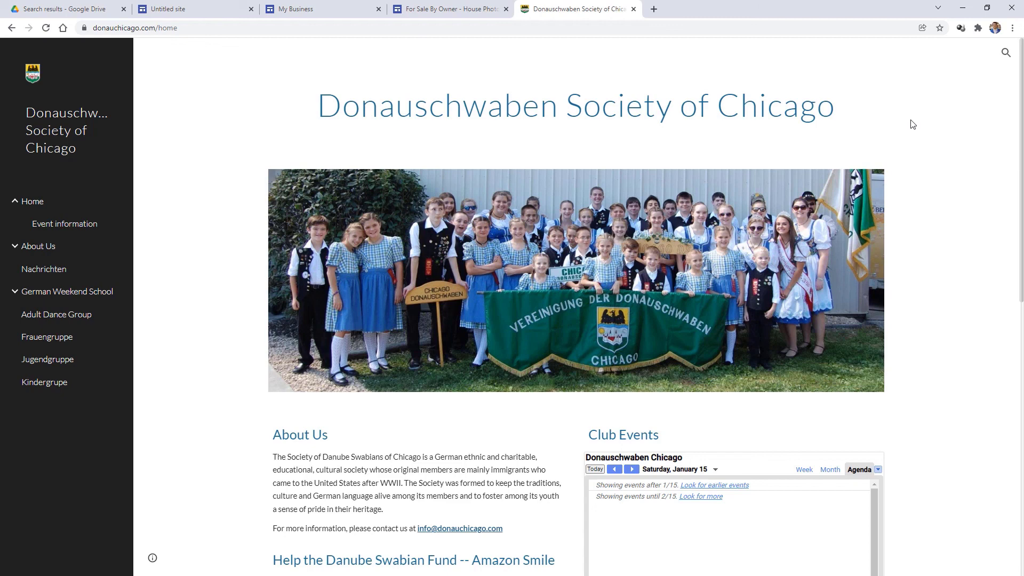
- Shrink the browser to a phone-like width to see the Donauschwaben site reflow
left_click_drag(783, 10, 778, 39)
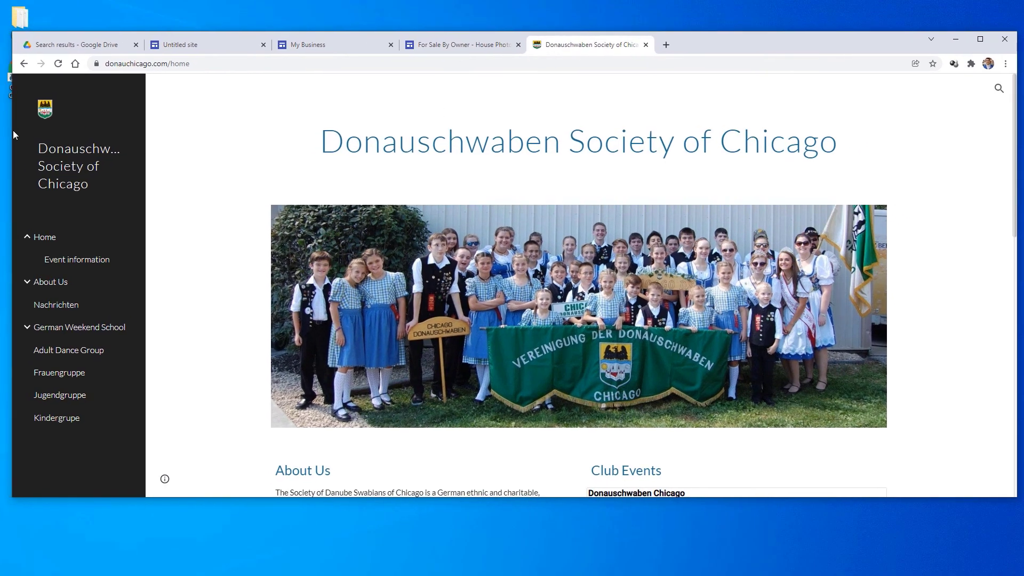
left_click_drag(12, 130, 717, 115)
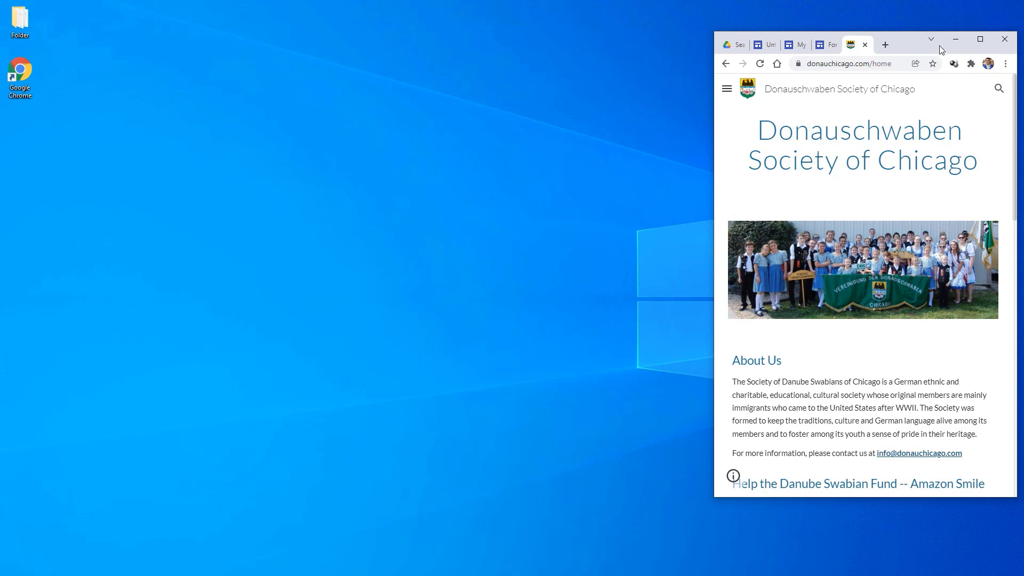
left_click_drag(906, 46, 614, 54)
scroll(577, 214, "down", 5)
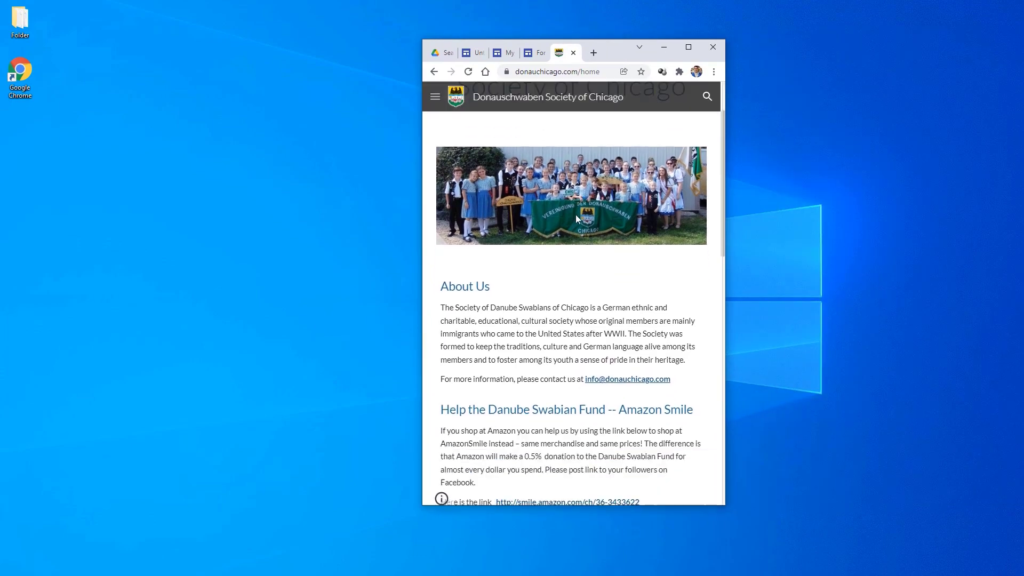
scroll(576, 212, "down", 10)
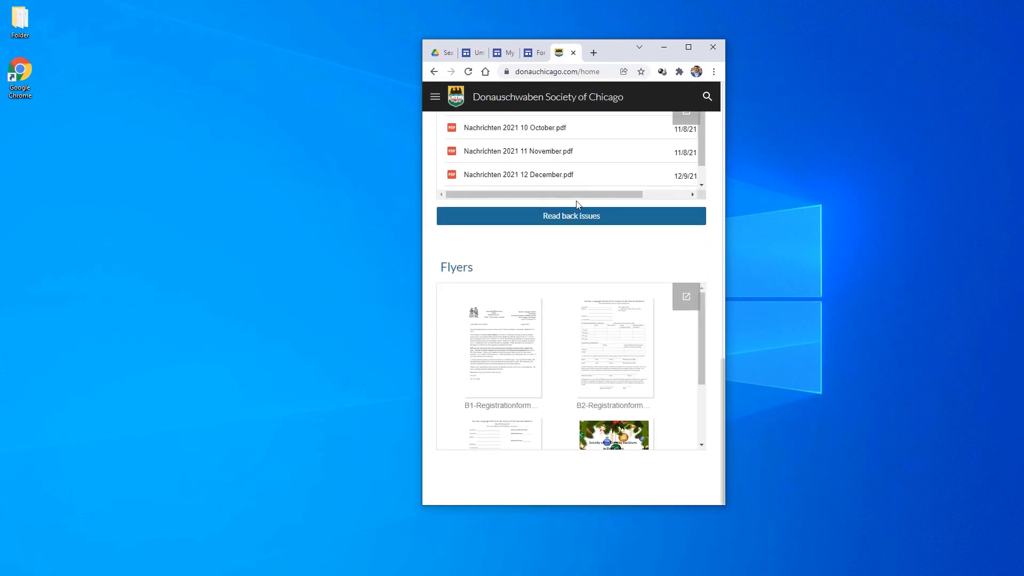
scroll(614, 230, "up", 15)
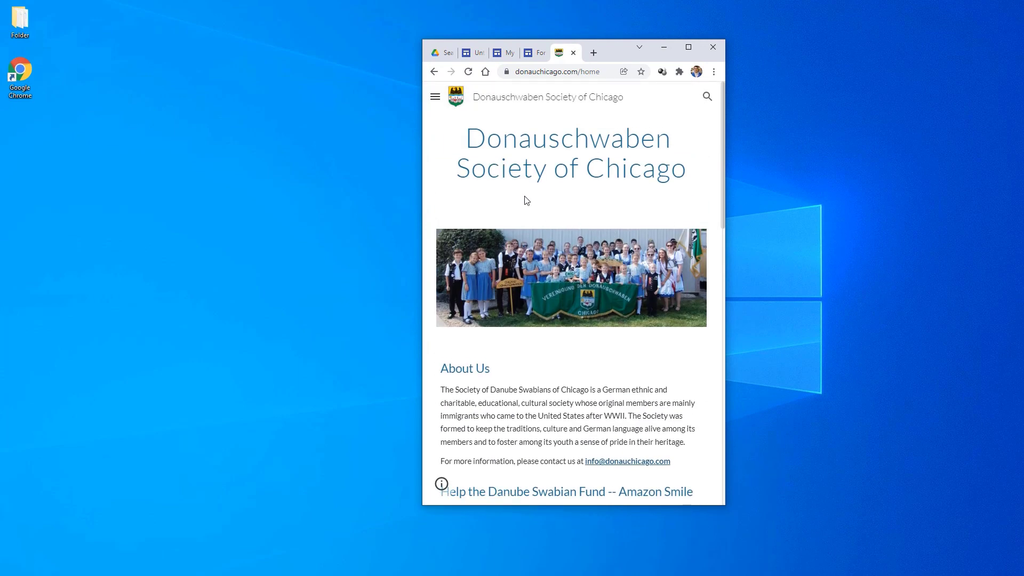
- Reach the About Us page through the mobile hamburger navigation menu
left_click(435, 96)
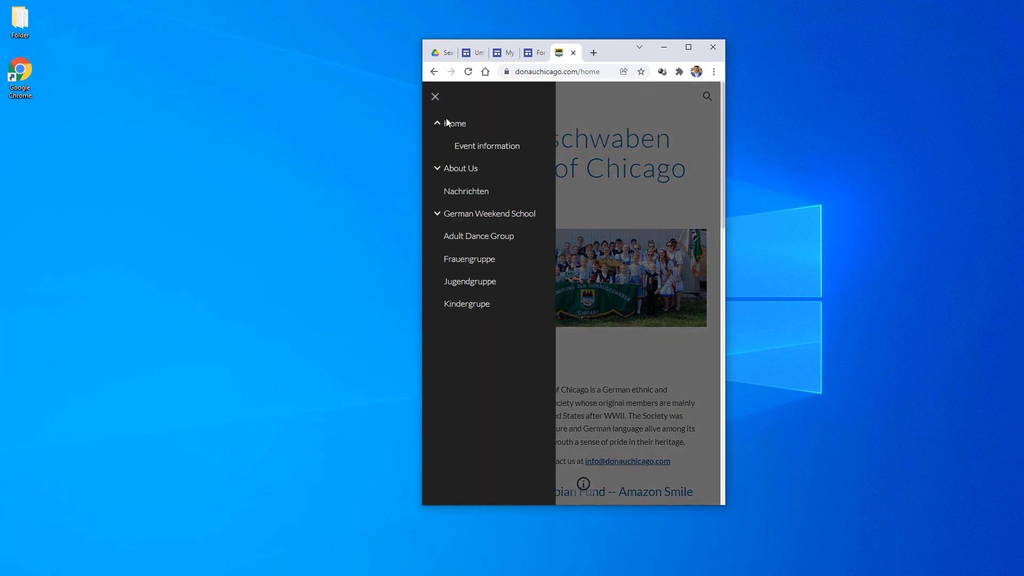
left_click(450, 170)
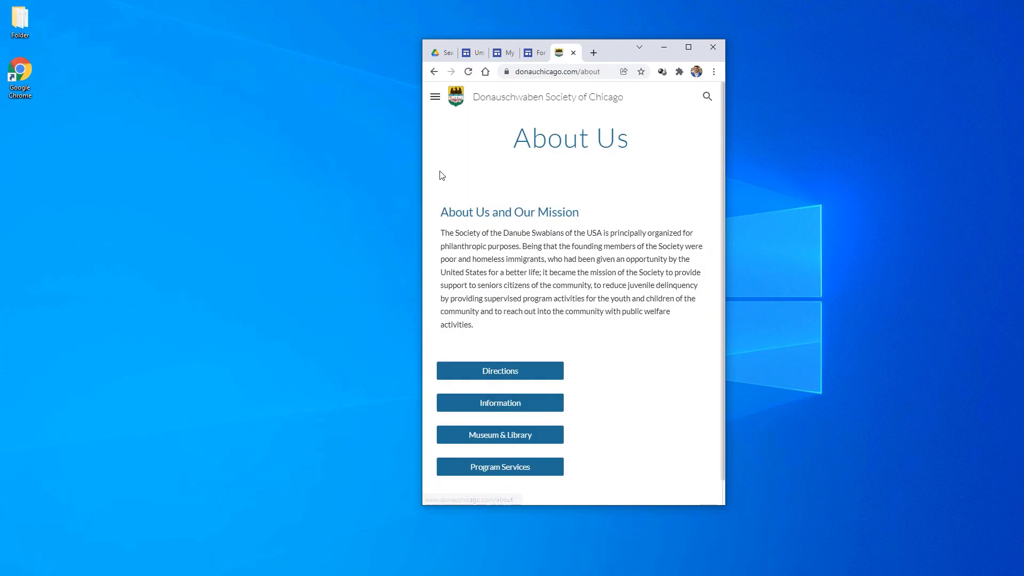
scroll(629, 247, "down", 2)
scroll(637, 246, "up", 1)
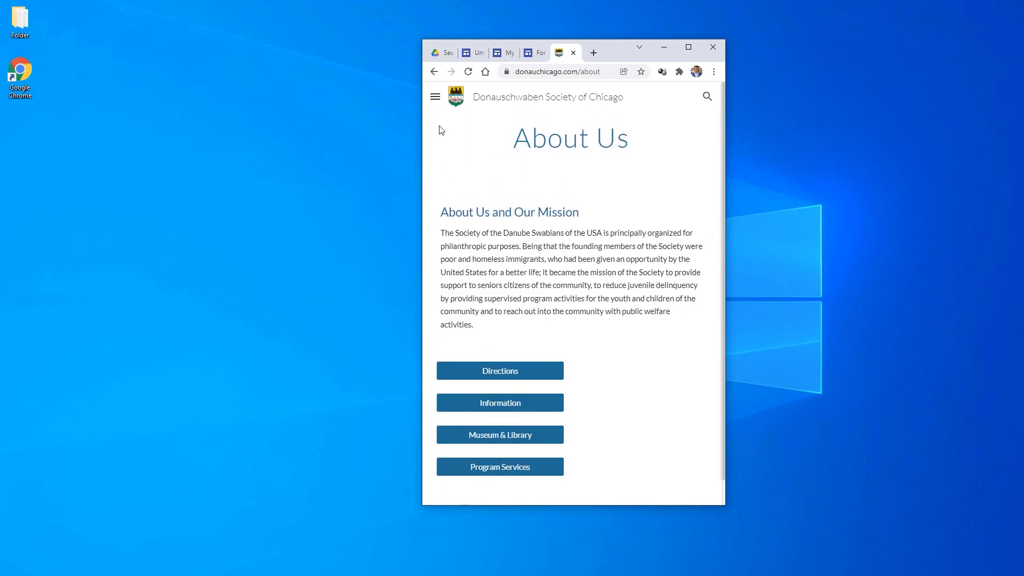
- Widen the window back to the desktop layout and return to the Home page
left_click_drag(423, 149, 105, 165)
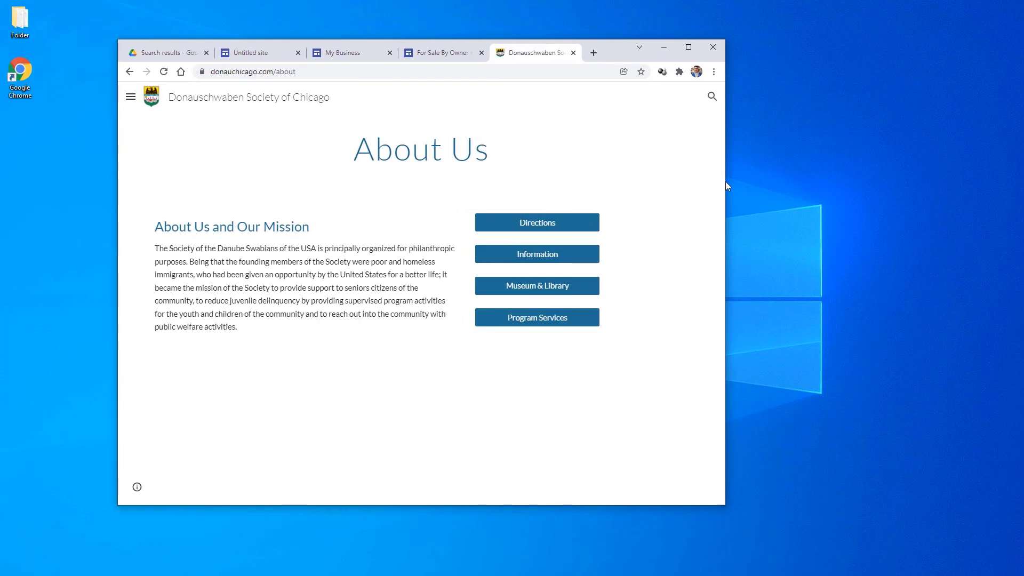
left_click_drag(726, 188, 931, 187)
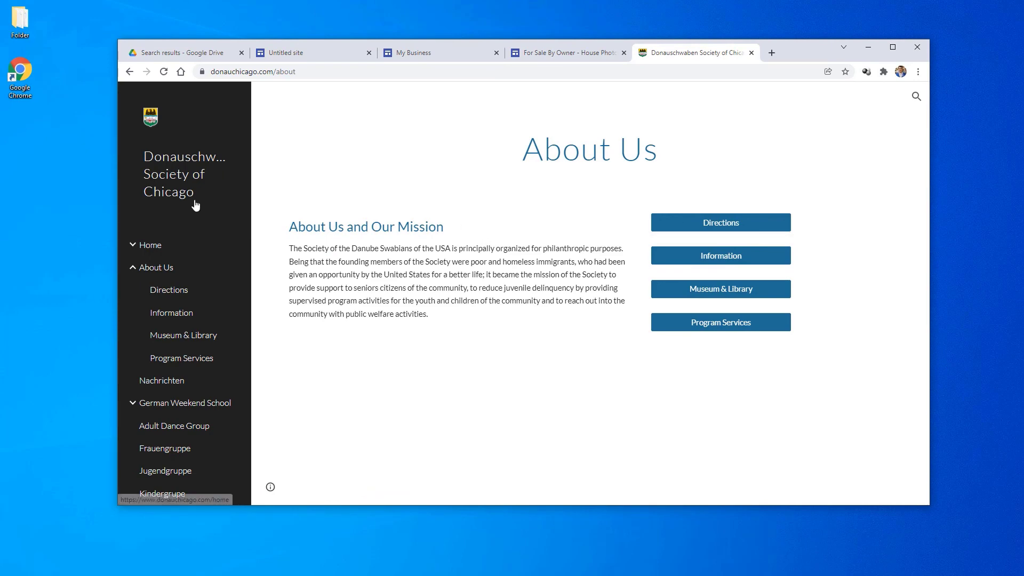
left_click(152, 247)
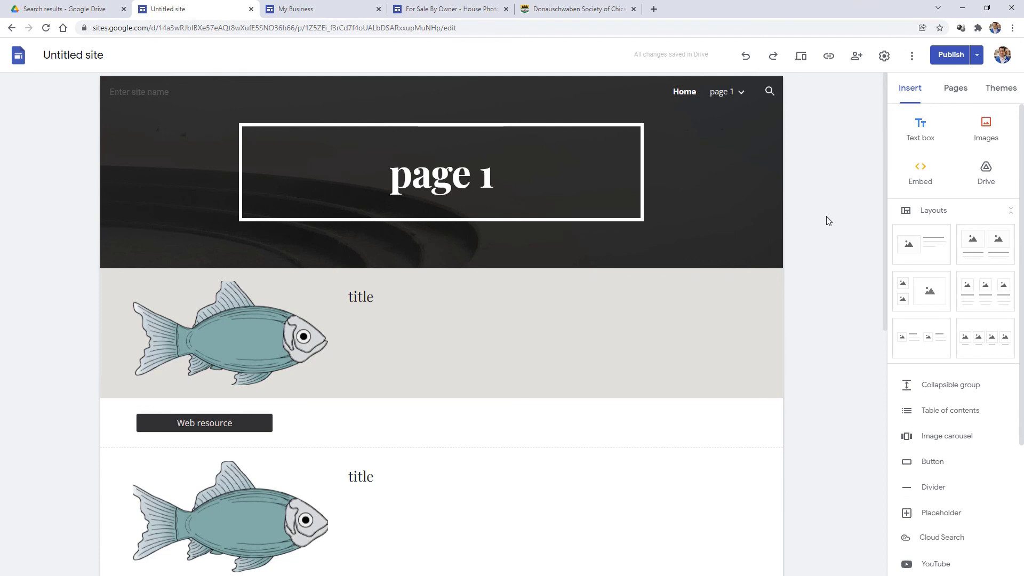
scroll(944, 327, "down", 3)
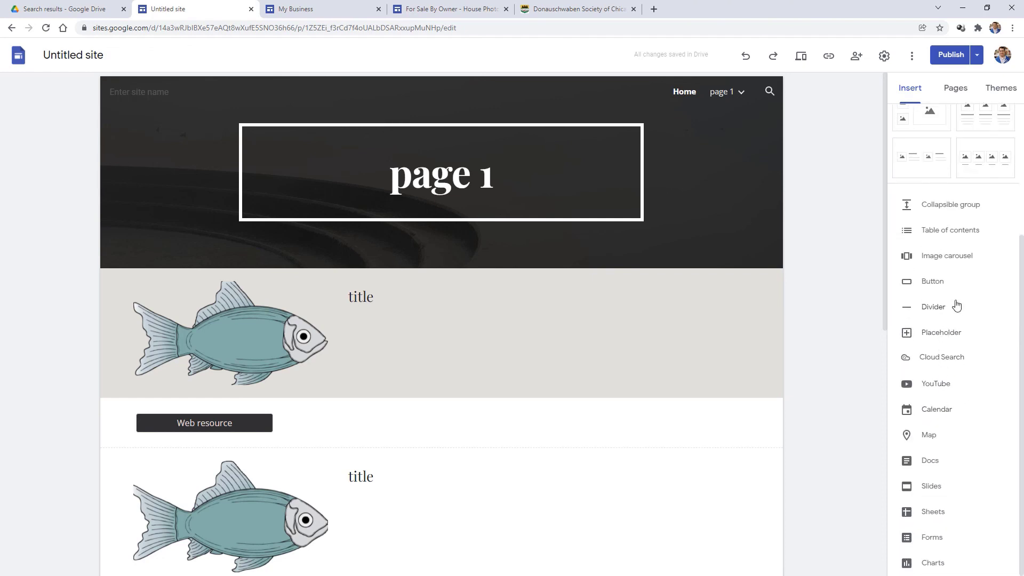
scroll(960, 308, "up", 3)
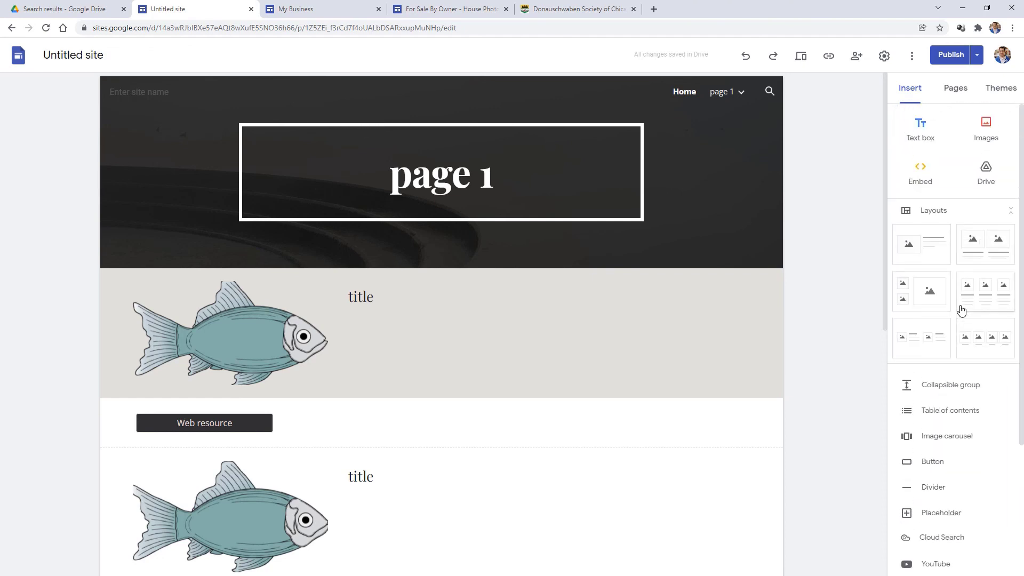